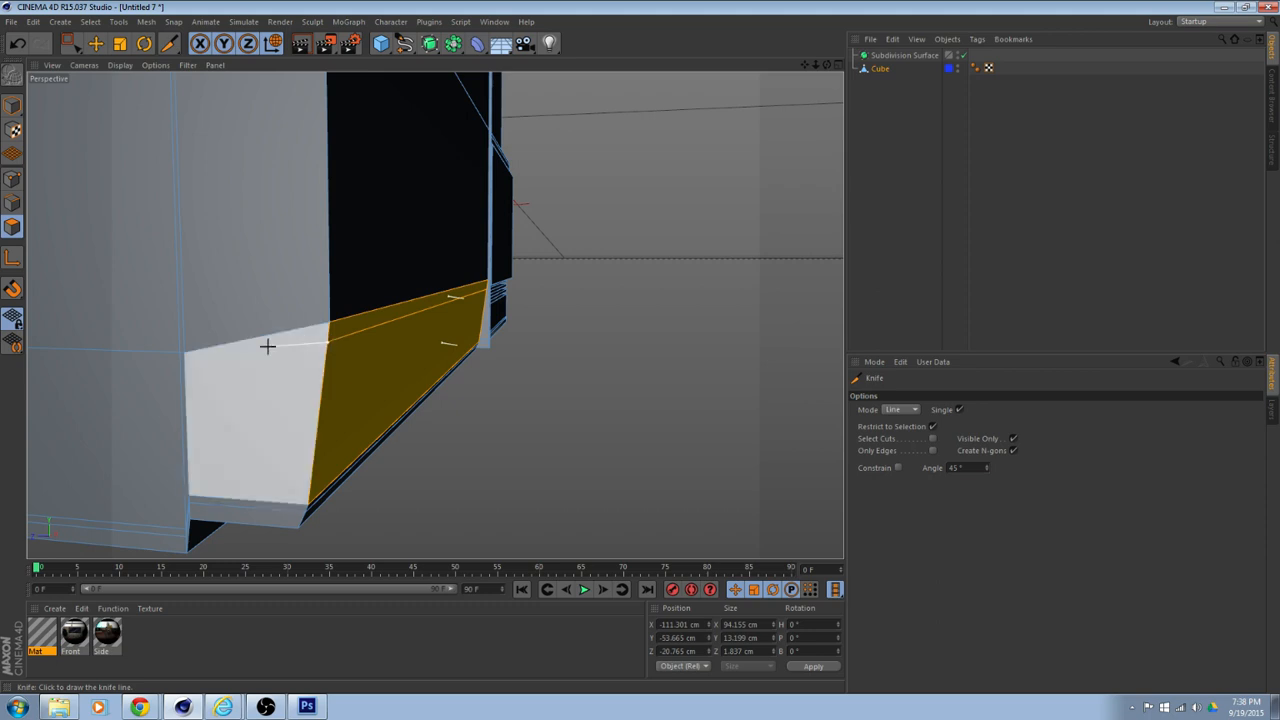
# Clear the polygon selection and knife a cut across the corner side face from the lower strip's edge to the existing corner vertex.
pyautogui.press('F5')
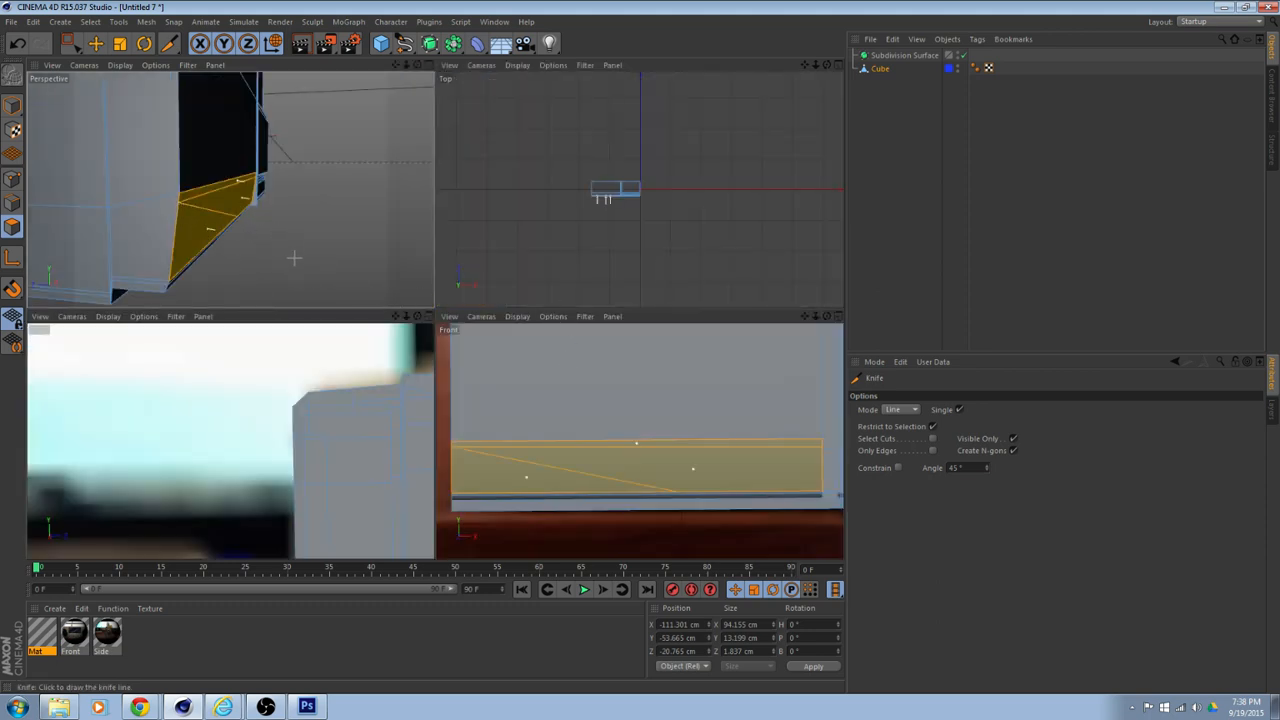
pyautogui.press('e')
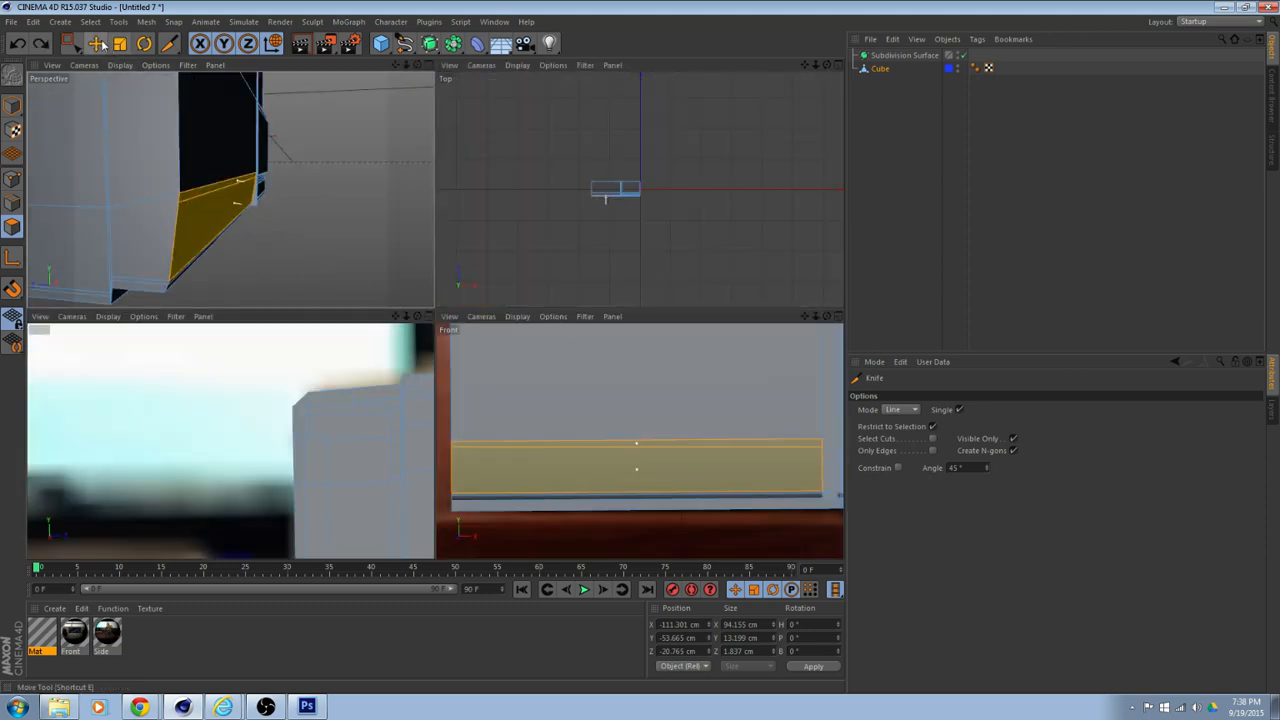
pyautogui.click(337, 234)
pyautogui.middleClick(313, 240)
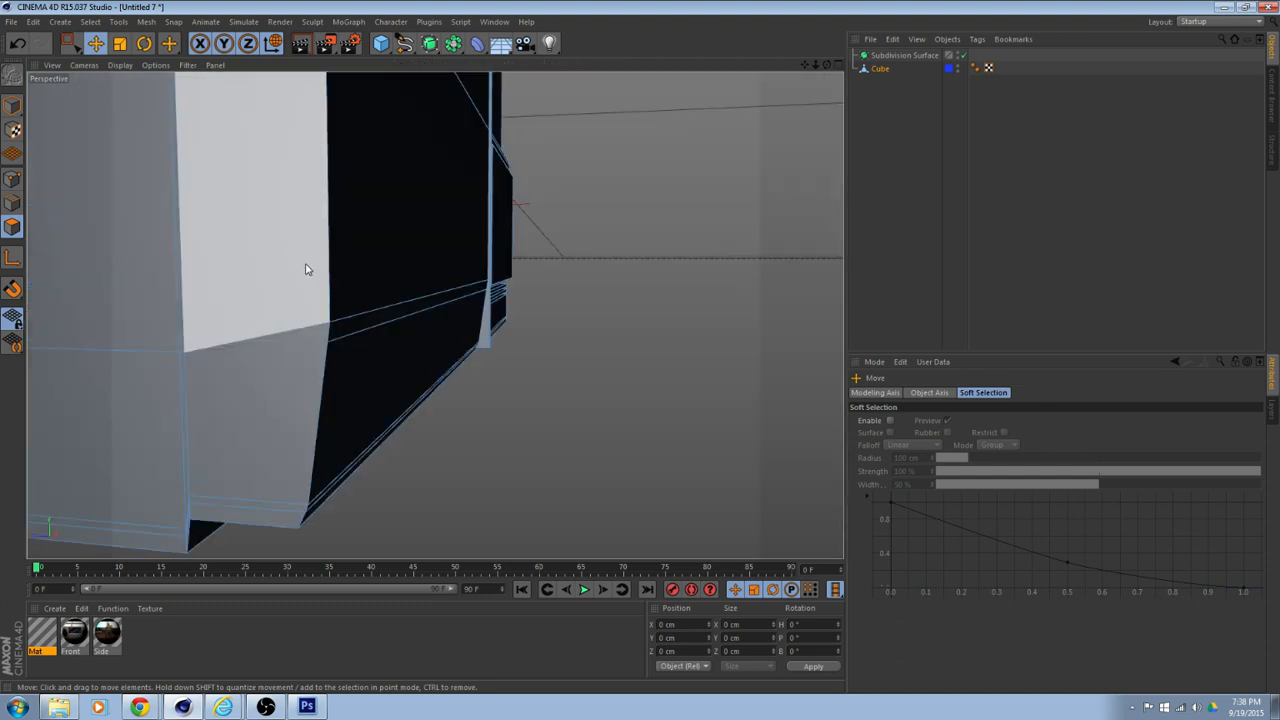
pyautogui.moveTo(169, 43); pyautogui.dragTo(205, 86)
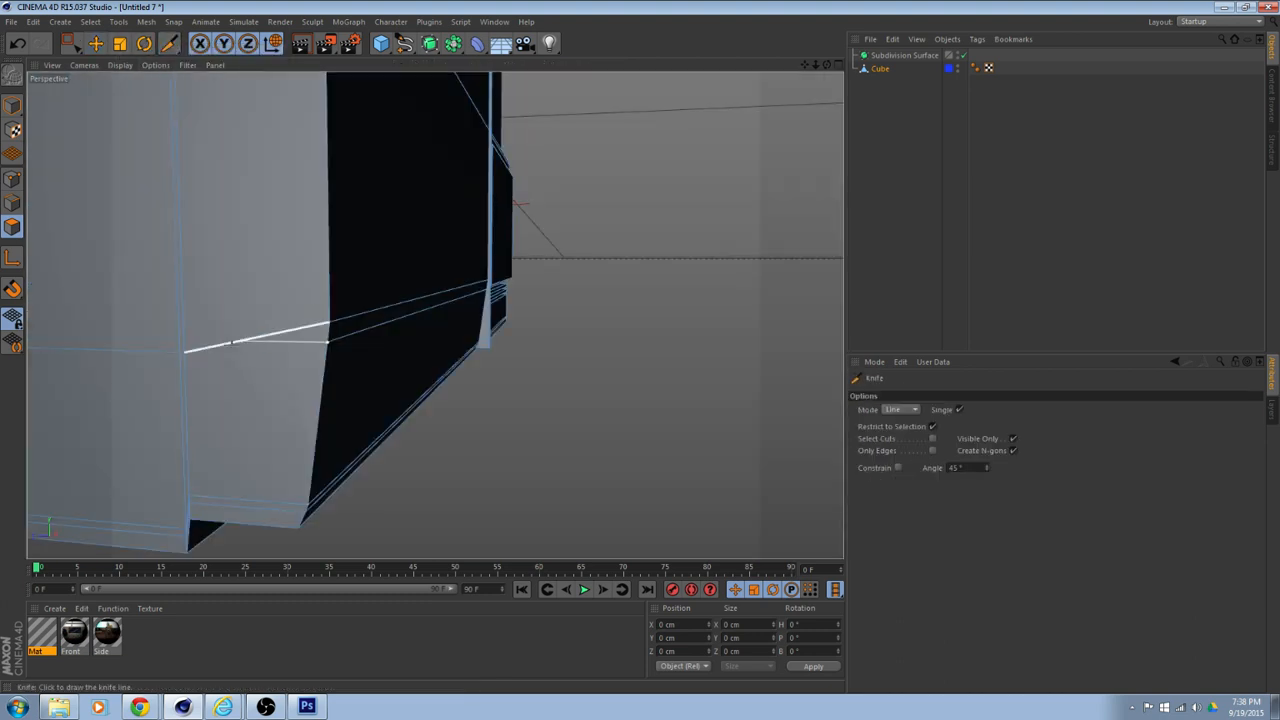
pyautogui.moveTo(185, 351); pyautogui.dragTo(180, 352)
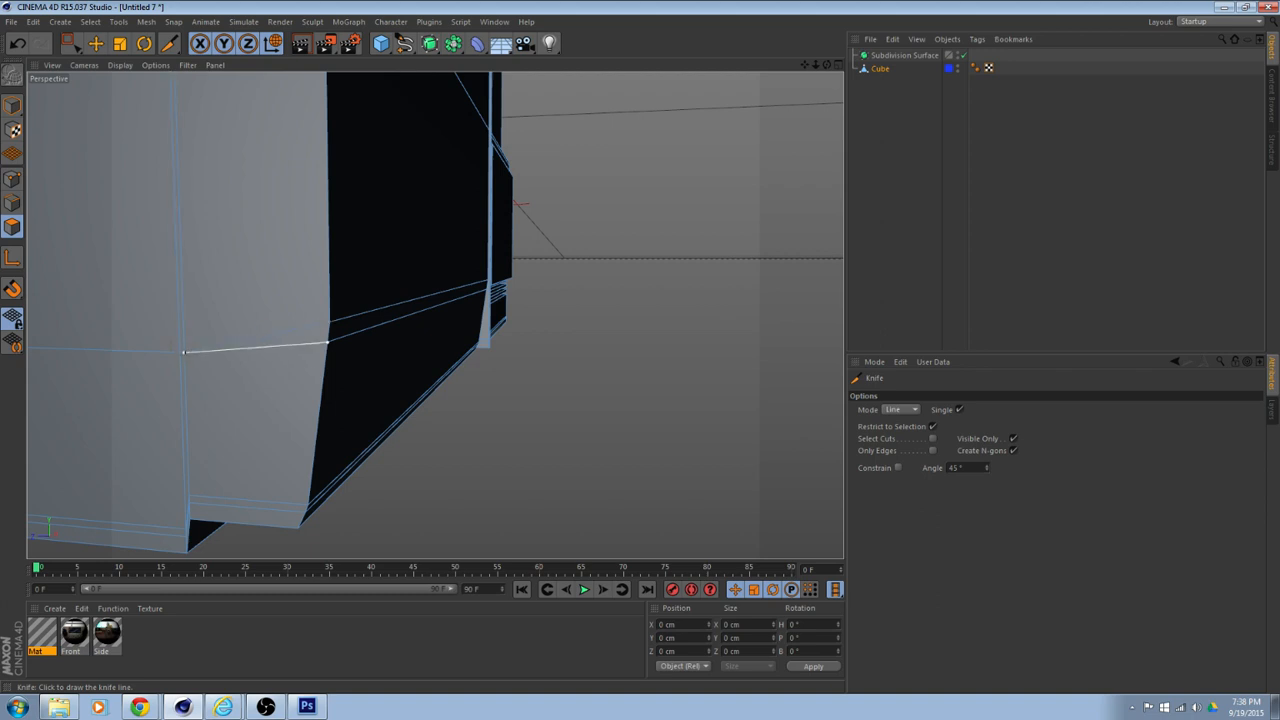
# Knife a matching cut across the narrow side face at the other end of the long lower strip.
pyautogui.keyDown('alt'); pyautogui.moveTo(594, 309); pyautogui.dragTo(245, 338); pyautogui.keyUp('alt')
pyautogui.keyDown('alt'); pyautogui.moveTo(526, 374); pyautogui.dragTo(355, 363); pyautogui.keyUp('alt')
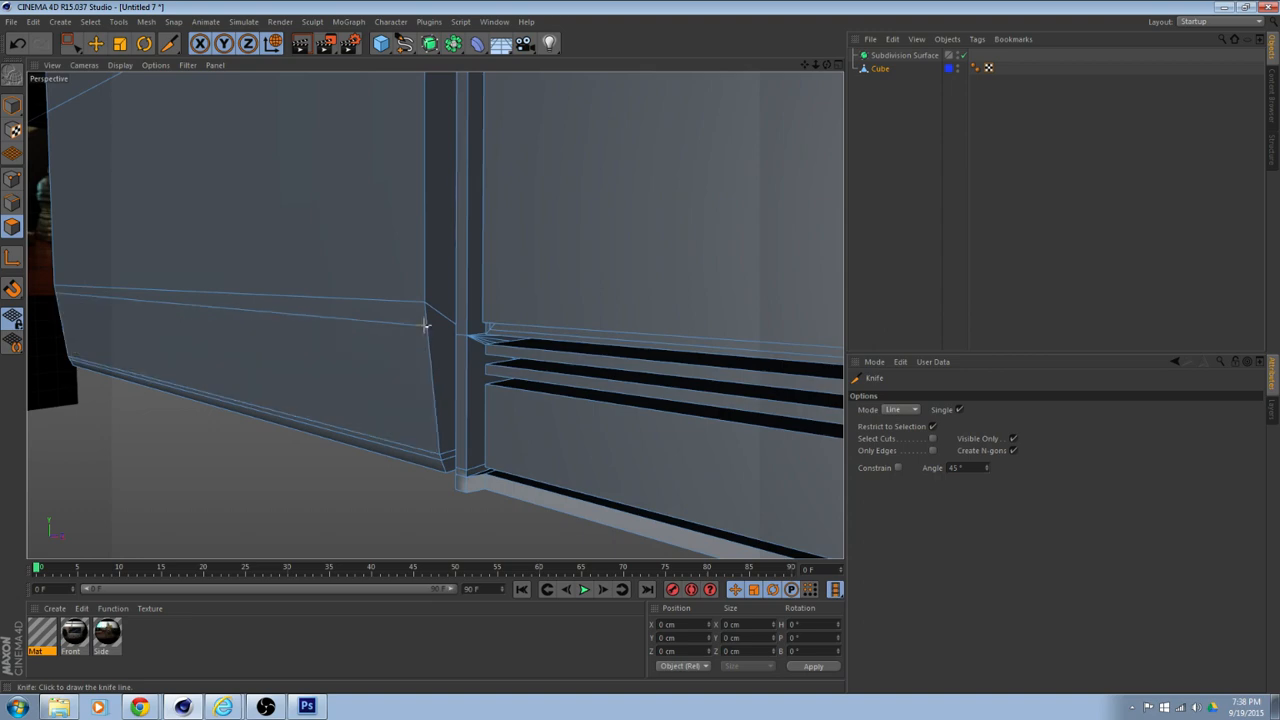
pyautogui.keyDown('alt'); pyautogui.moveTo(454, 331); pyautogui.dragTo(609, 321); pyautogui.keyUp('alt')
pyautogui.click(460, 329)
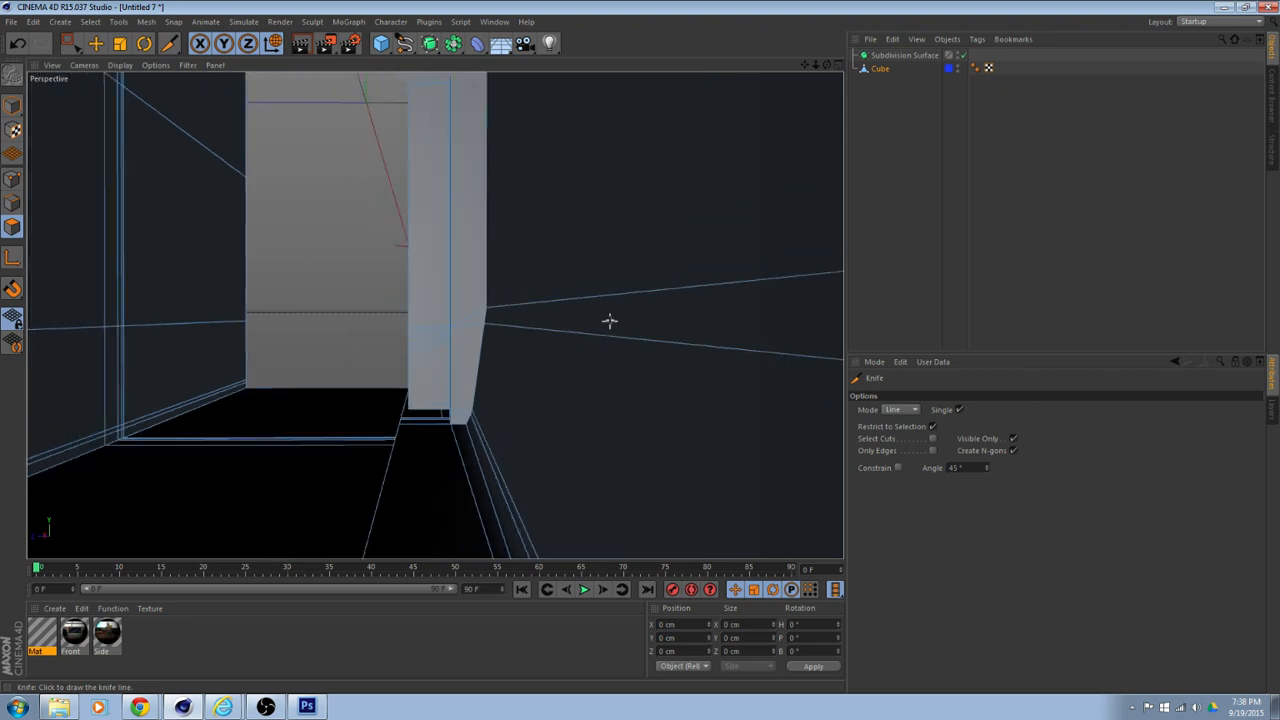
pyautogui.scroll(-3, 609, 322)
pyautogui.scroll(-1, 625, 337)
pyautogui.keyDown('alt'); pyautogui.moveTo(531, 320); pyautogui.dragTo(296, 317, button='middle'); pyautogui.keyUp('alt')
pyautogui.keyDown('alt'); pyautogui.moveTo(562, 326); pyautogui.dragTo(506, 317); pyautogui.keyUp('alt')
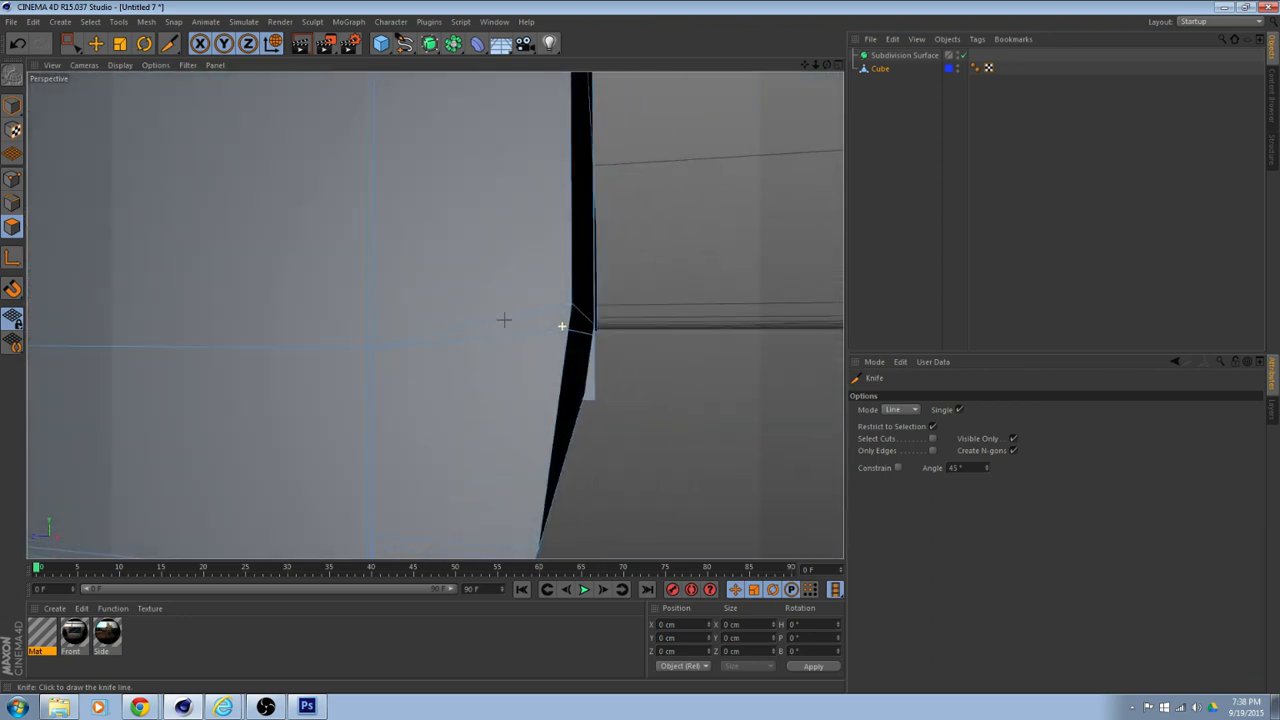
pyautogui.keyDown('alt'); pyautogui.moveTo(704, 375); pyautogui.dragTo(434, 315); pyautogui.keyUp('alt')
pyautogui.keyDown('alt'); pyautogui.moveTo(661, 361); pyautogui.dragTo(704, 369); pyautogui.keyUp('alt')
# Switch from polygon to edge editing and select the lower cut line running around the panel.
pyautogui.click(102, 47)
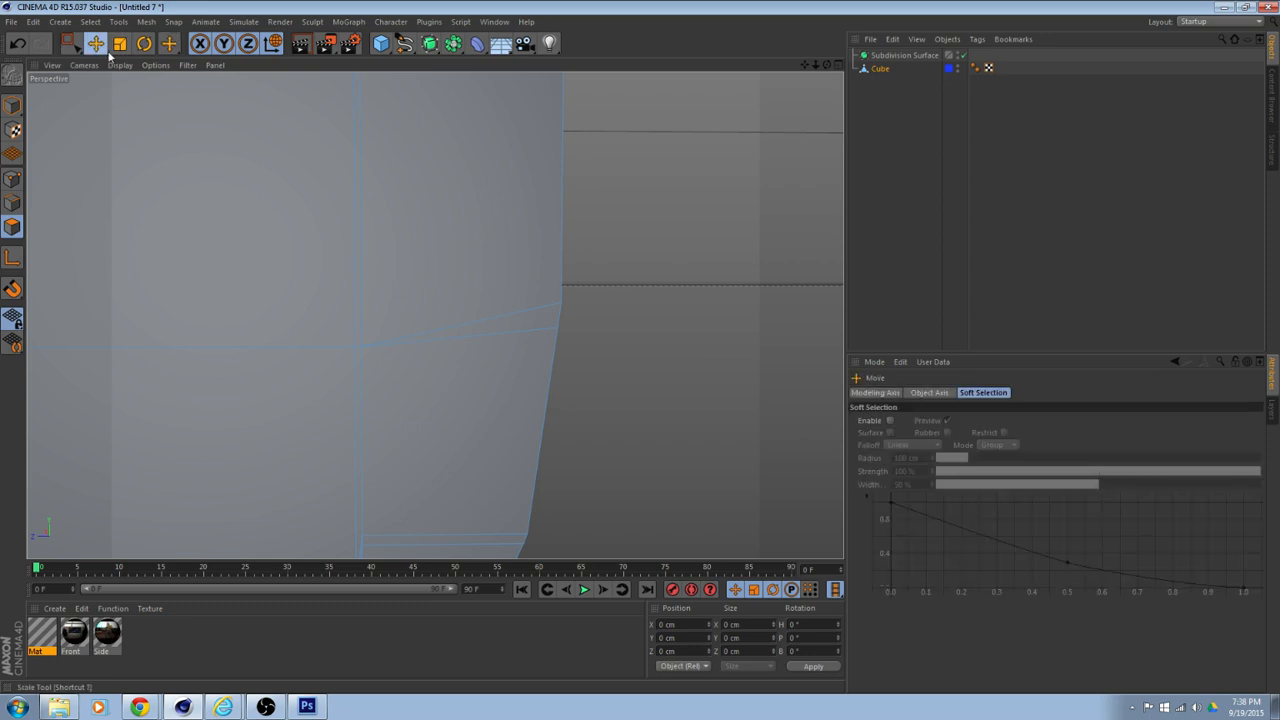
pyautogui.keyDown('alt'); pyautogui.moveTo(585, 308); pyautogui.dragTo(551, 346); pyautogui.keyUp('alt')
pyautogui.click(562, 319)
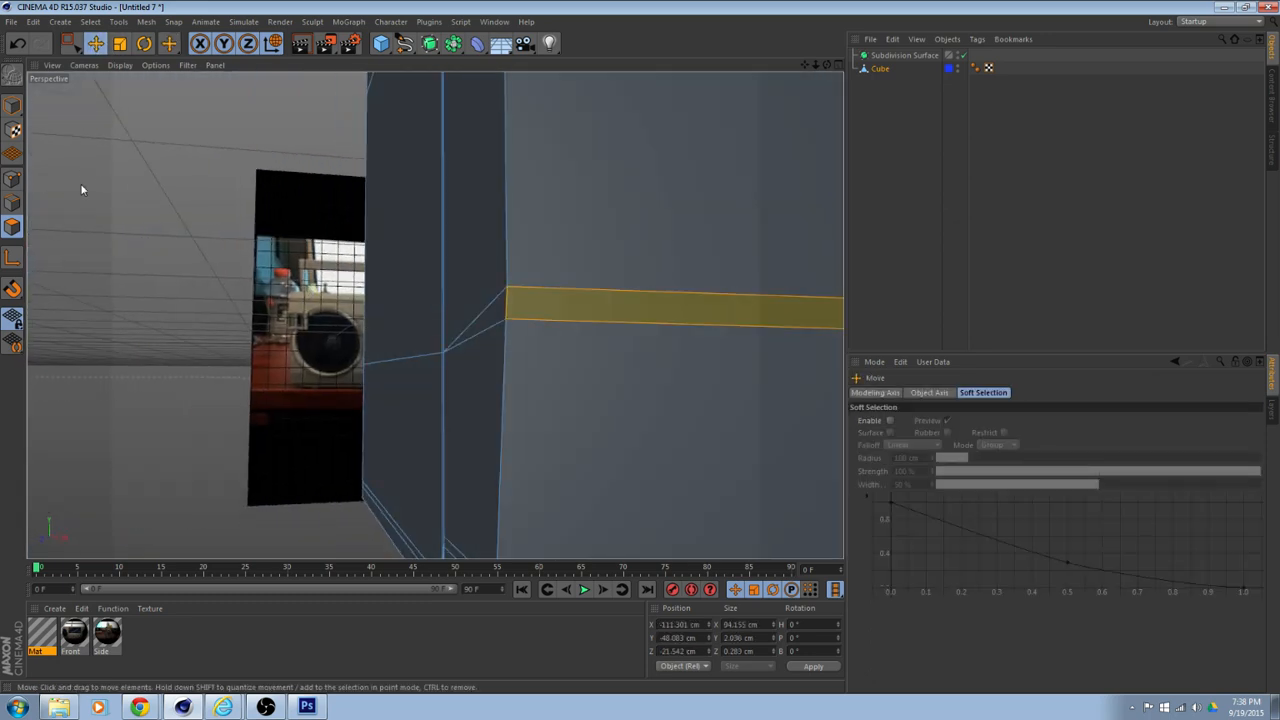
pyautogui.click(12, 204)
pyautogui.click(533, 314)
# Try to raise the selected lower cut edges along Y by about 1.1 cm.
pyautogui.keyDown('alt'); pyautogui.moveTo(533, 314); pyautogui.dragTo(220, 368); pyautogui.keyUp('alt')
pyautogui.keyDown('alt'); pyautogui.moveTo(626, 366); pyautogui.dragTo(400, 386, button='right'); pyautogui.keyUp('alt')
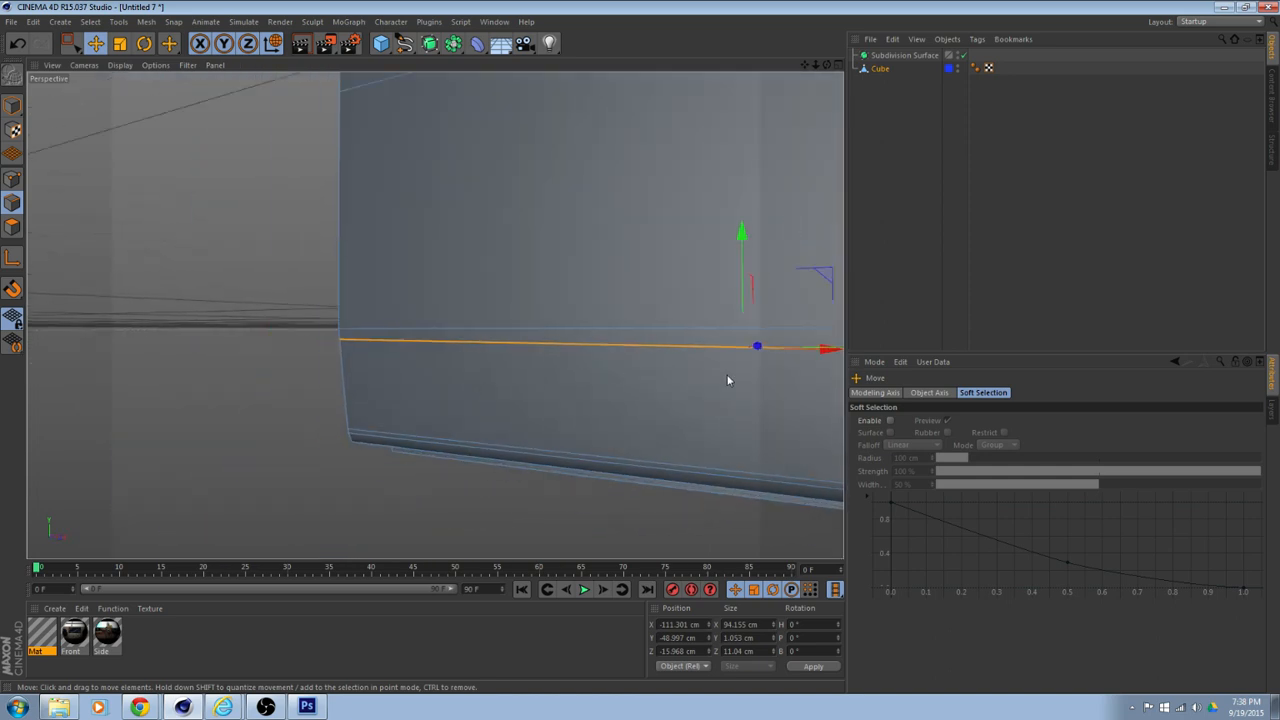
pyautogui.keyDown('alt'); pyautogui.moveTo(728, 376); pyautogui.dragTo(260, 368); pyautogui.keyUp('alt')
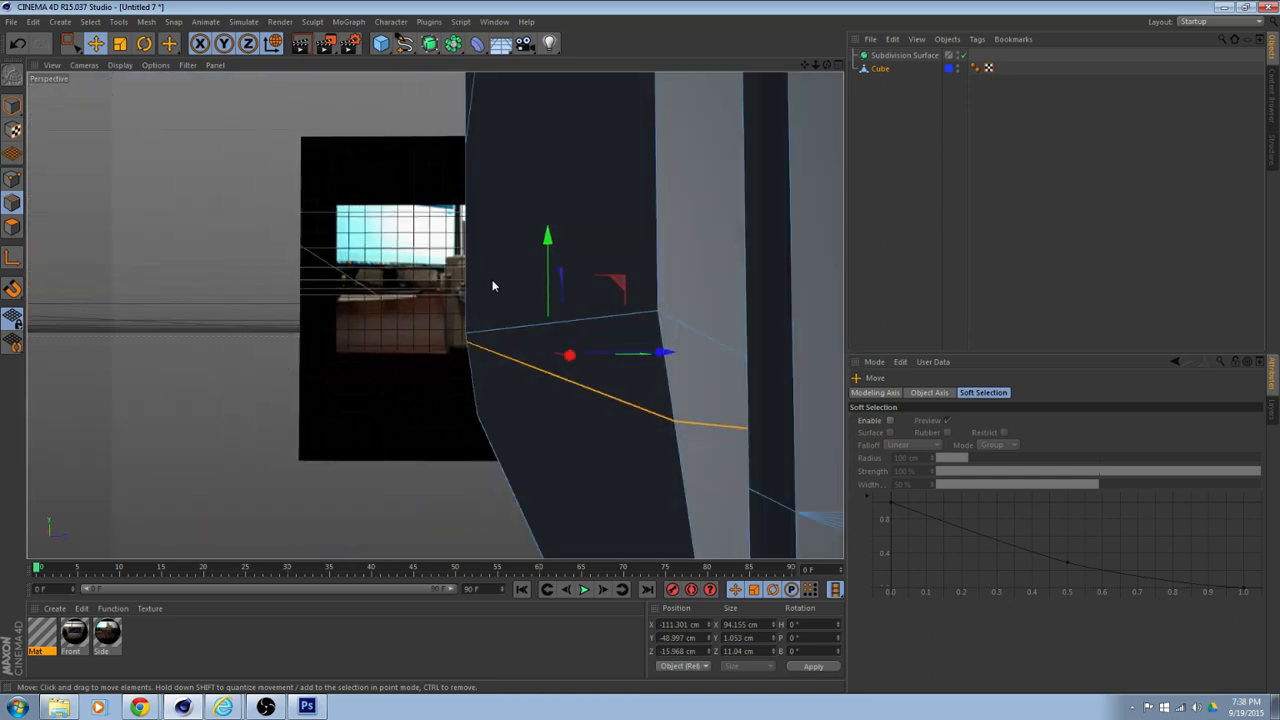
pyautogui.moveTo(547, 238); pyautogui.dragTo(698, 342)
pyautogui.scroll(6, 700, 344)
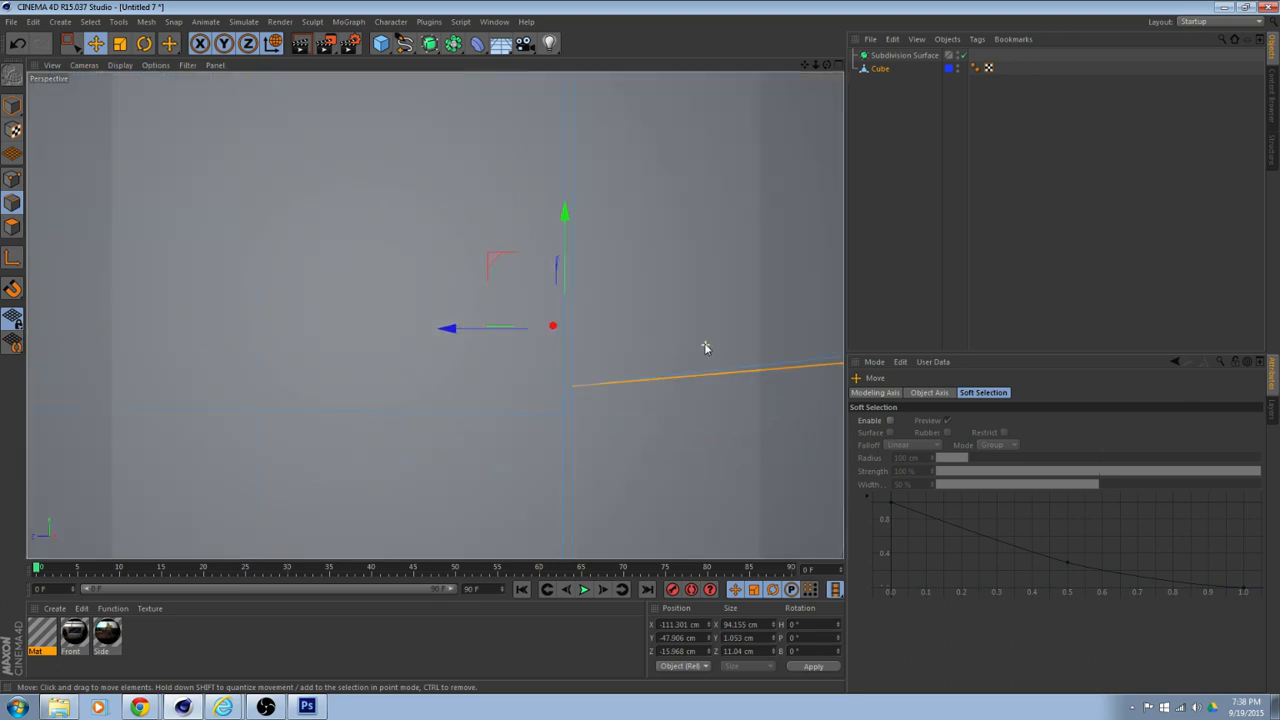
pyautogui.scroll(-4, 705, 345)
pyautogui.keyDown('alt'); pyautogui.moveTo(709, 330); pyautogui.dragTo(599, 335); pyautogui.keyUp('alt')
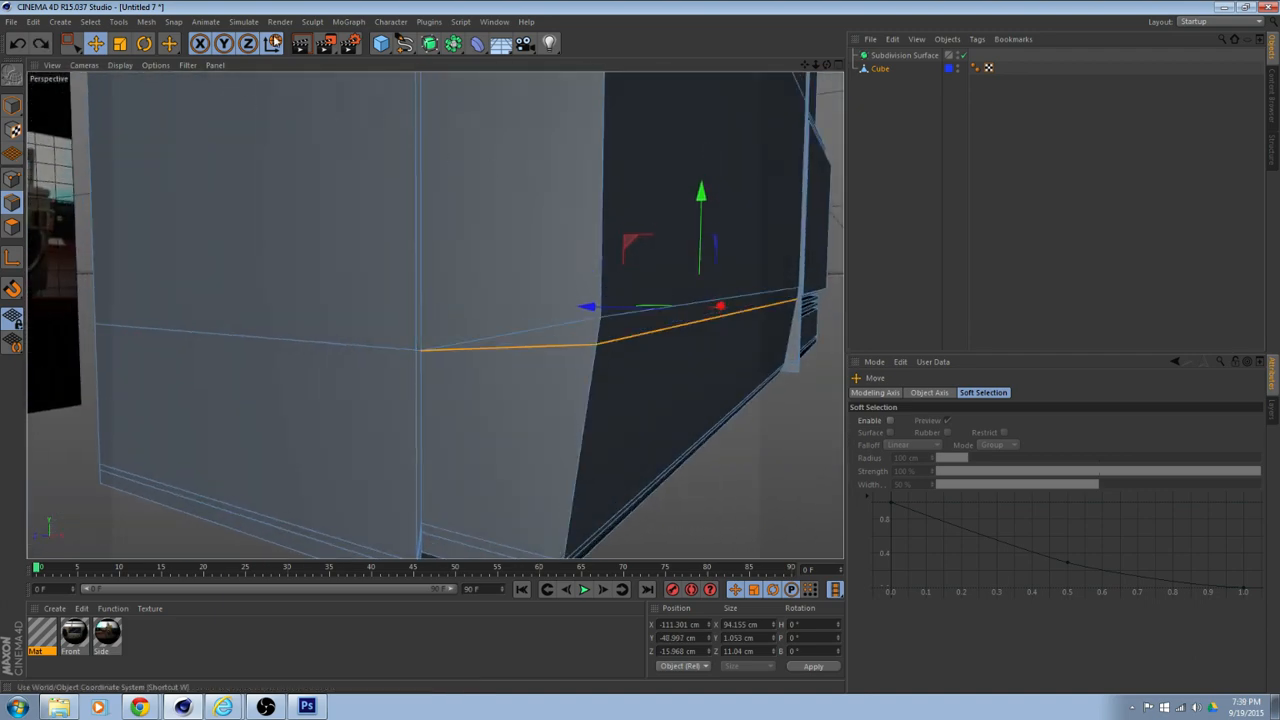
# Raise only the long front edge of the lower cut about 0.8 cm along Y and render the view from two angles.
pyautogui.click(301, 44)
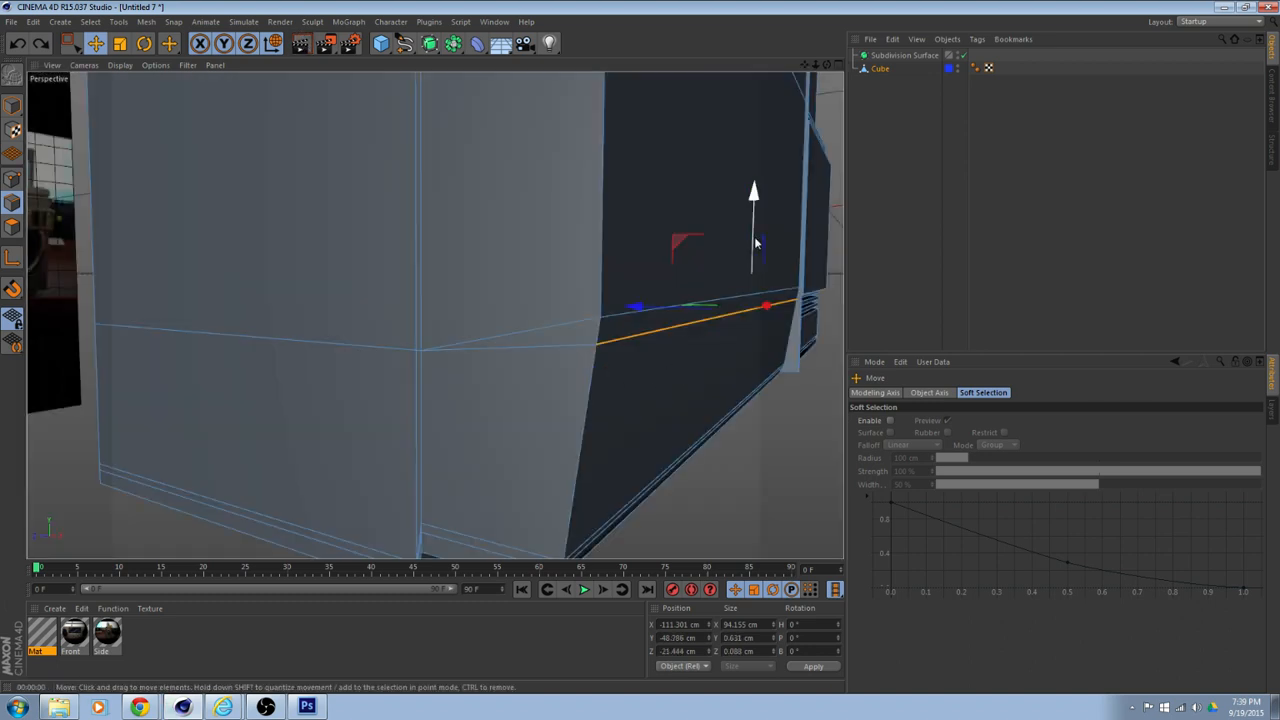
pyautogui.moveTo(754, 198); pyautogui.dragTo(753, 185)
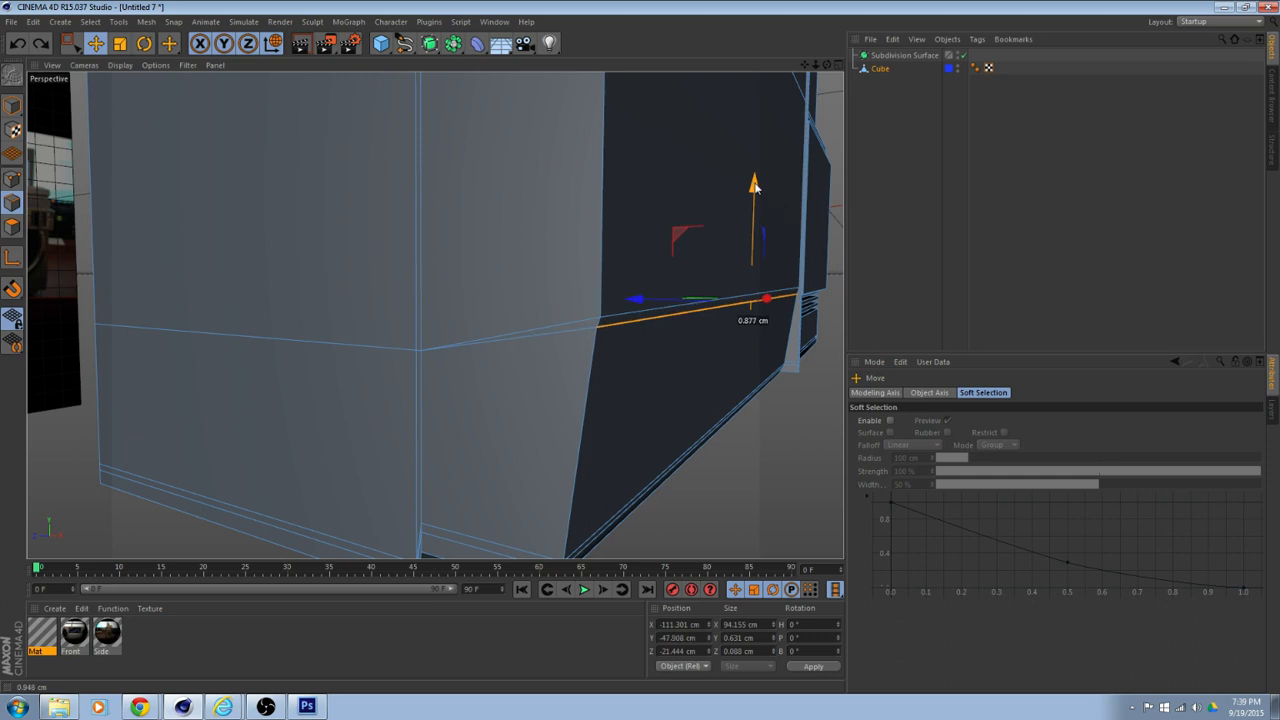
pyautogui.click(312, 44)
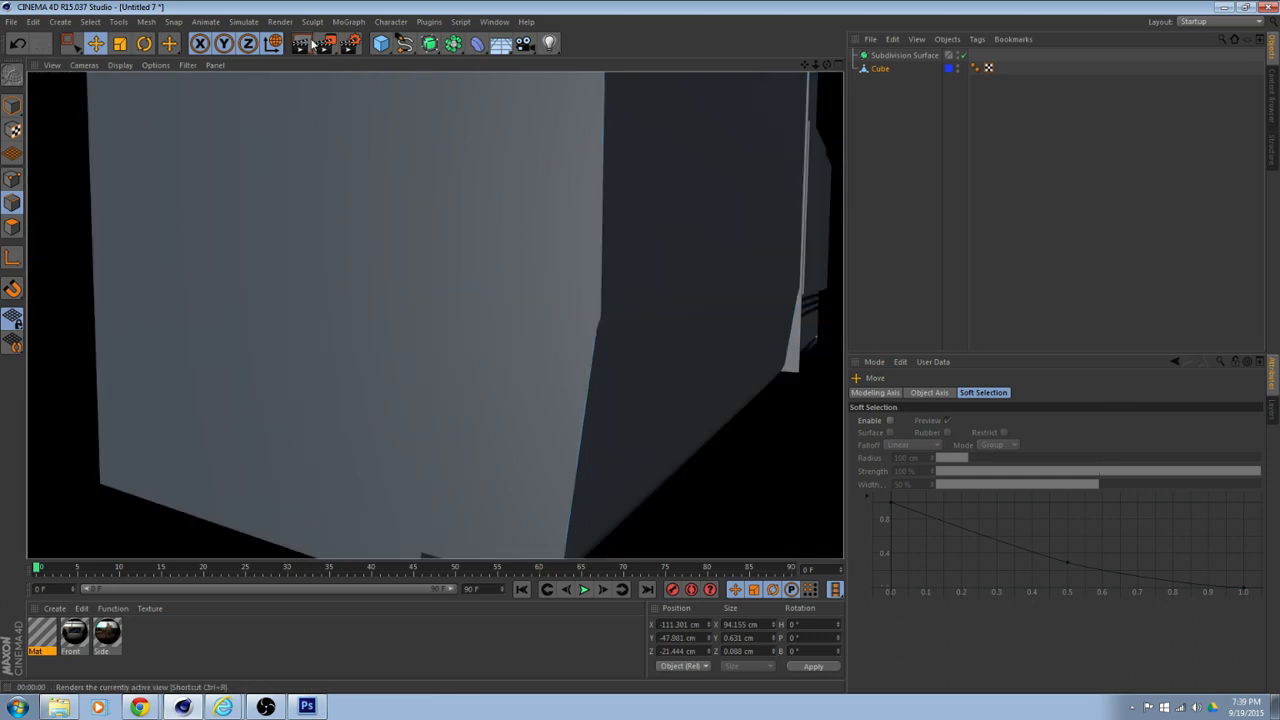
pyautogui.keyDown('alt'); pyautogui.moveTo(706, 342); pyautogui.dragTo(351, 350); pyautogui.keyUp('alt')
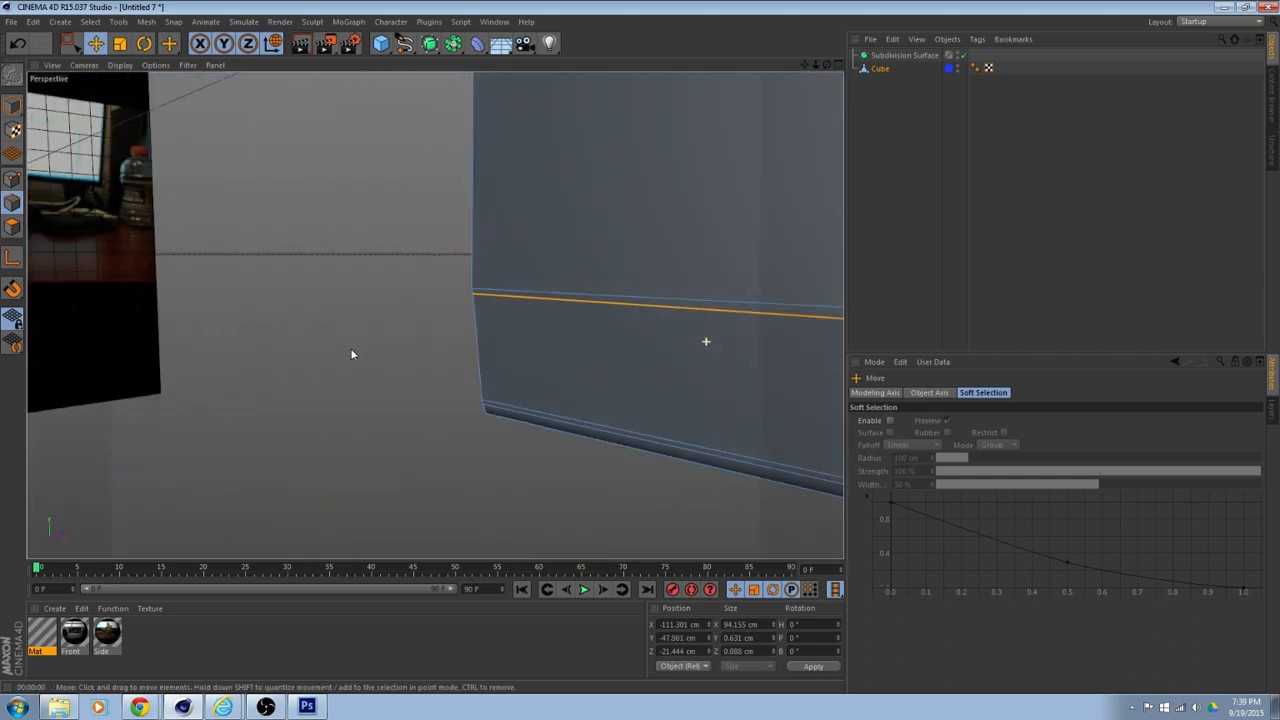
pyautogui.click(300, 44)
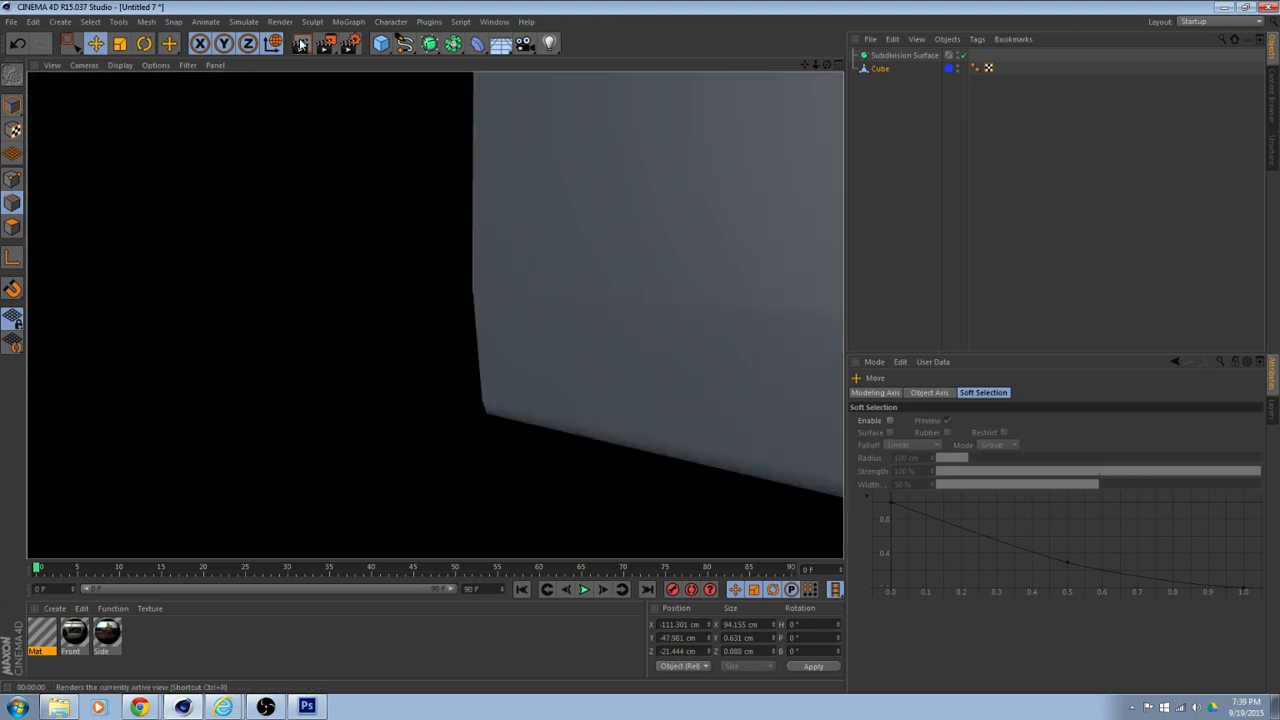
pyautogui.keyDown('alt'); pyautogui.moveTo(337, 194); pyautogui.dragTo(747, 285); pyautogui.keyUp('alt')
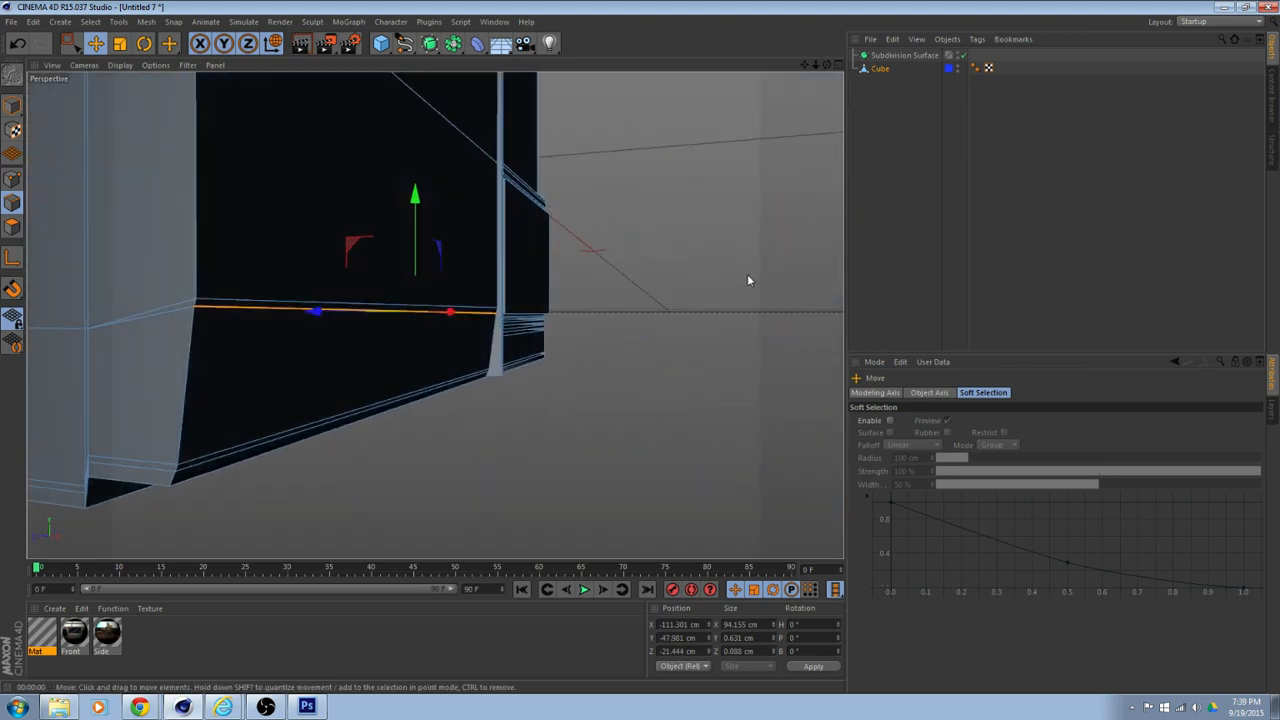
# Lower the Cube's Phong Angle and render the view from several angles to check the shading along the lower strip.
pyautogui.click(955, 210)
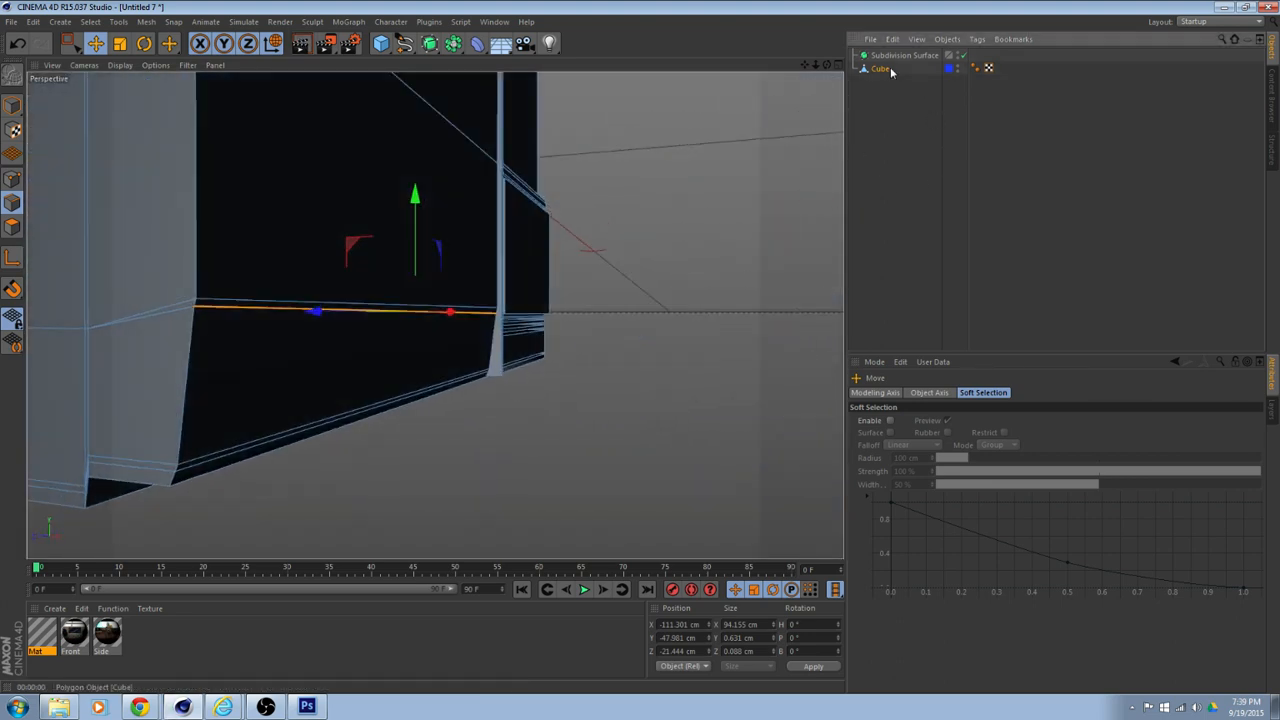
pyautogui.click(891, 393)
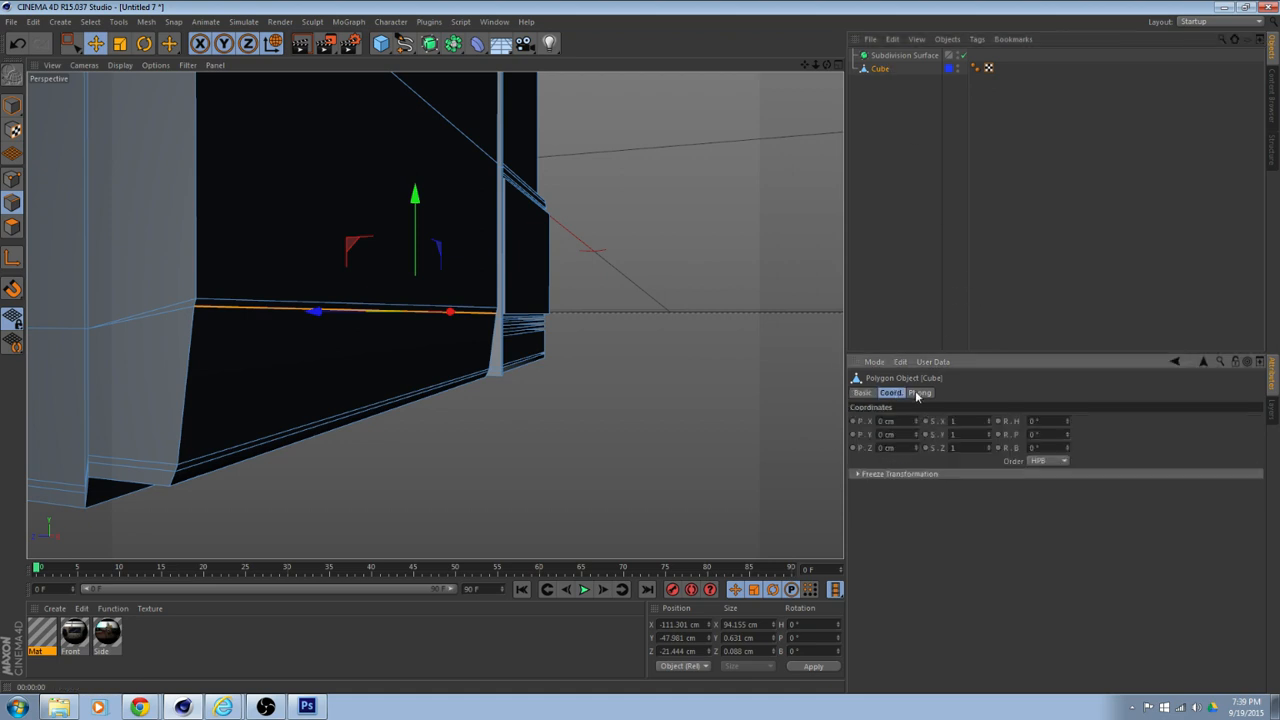
pyautogui.click(919, 393)
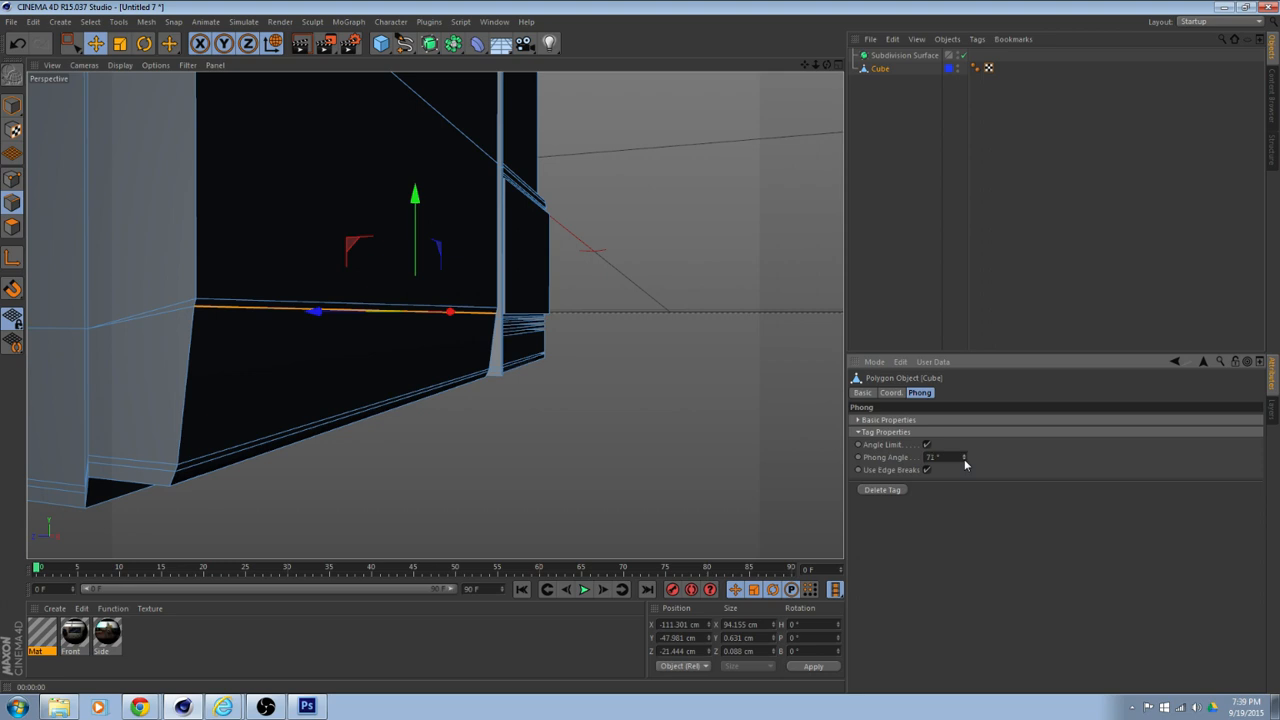
pyautogui.keyDown('alt'); pyautogui.moveTo(547, 417); pyautogui.dragTo(606, 416); pyautogui.keyUp('alt')
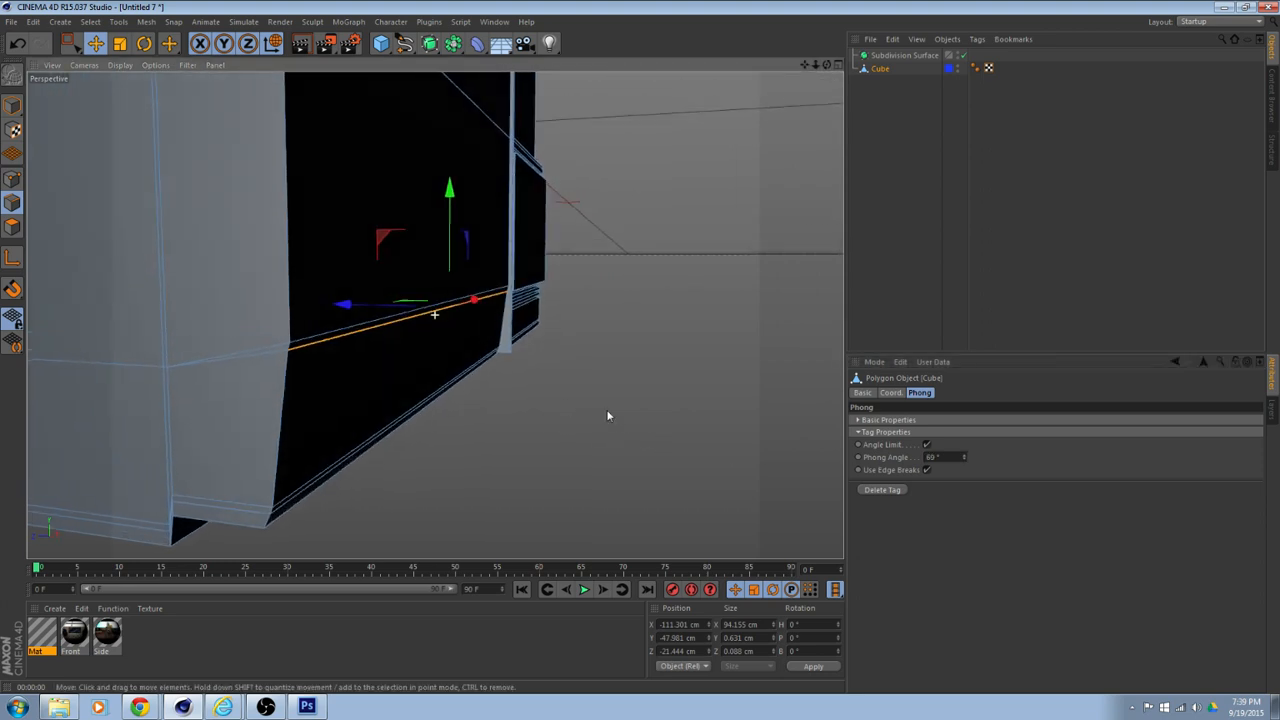
pyautogui.hotkey('ctrl', 'r')
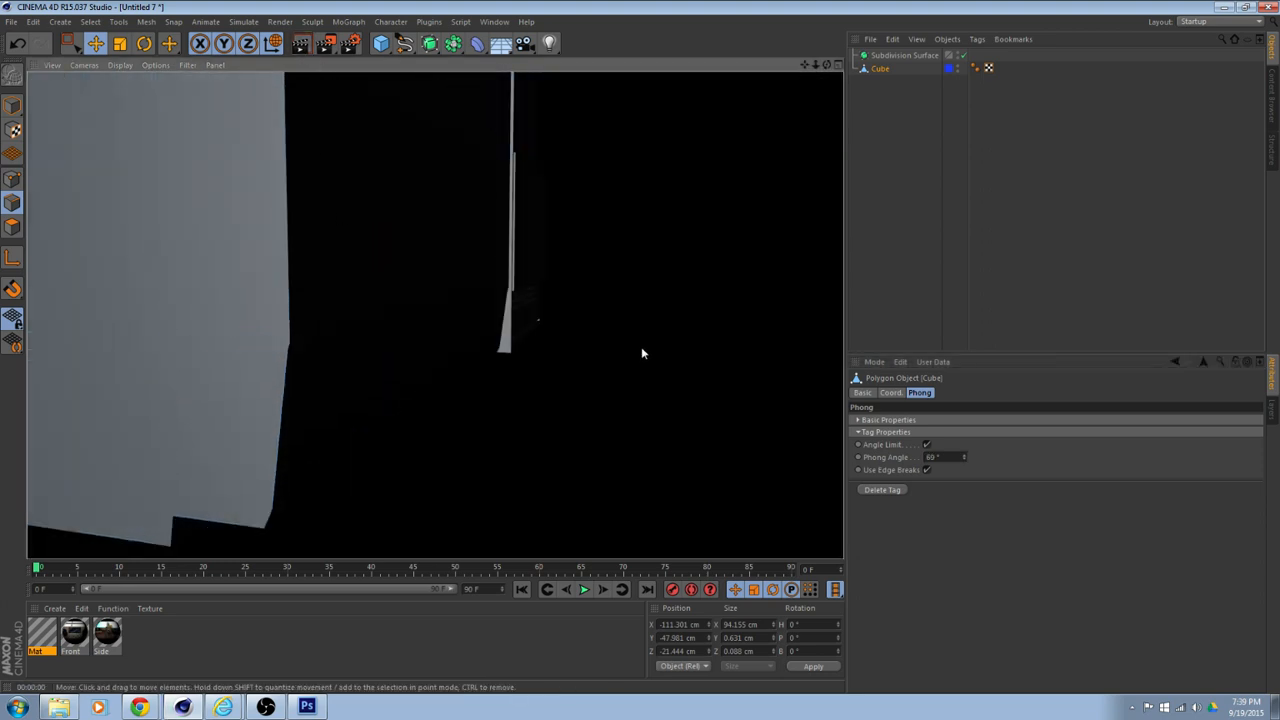
pyautogui.keyDown('alt'); pyautogui.moveTo(641, 353); pyautogui.dragTo(476, 370); pyautogui.keyUp('alt')
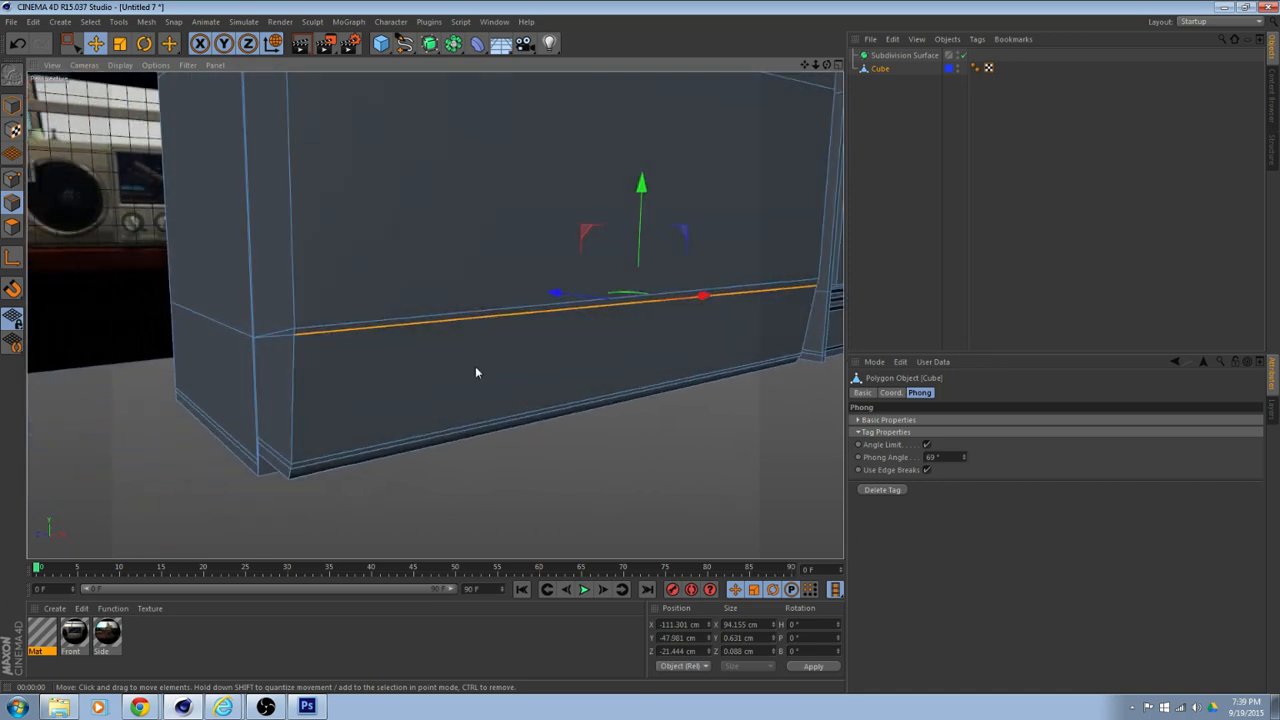
pyautogui.click(303, 44)
pyautogui.keyDown('alt'); pyautogui.moveTo(481, 250); pyautogui.dragTo(440, 330); pyautogui.keyUp('alt')
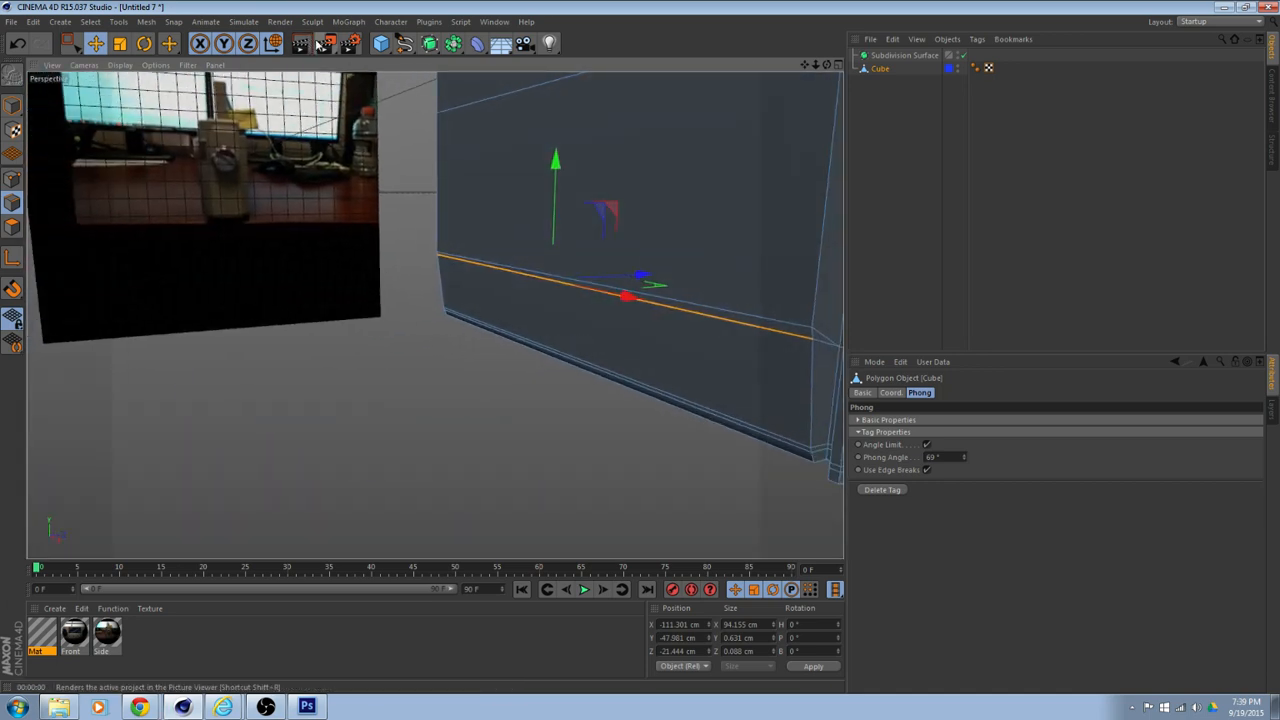
pyautogui.click(303, 44)
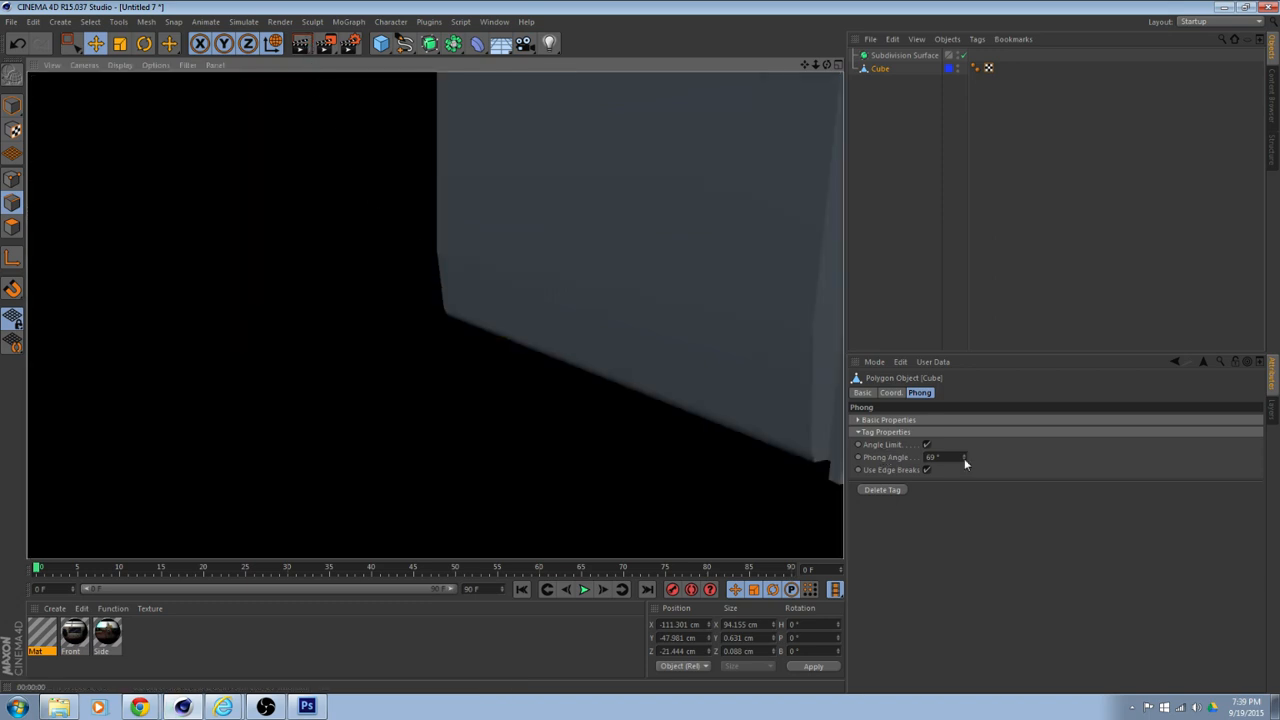
# Reduce the Cube's Phong Angle further to 52° with test renders of the view between changes.
pyautogui.click(964, 459)
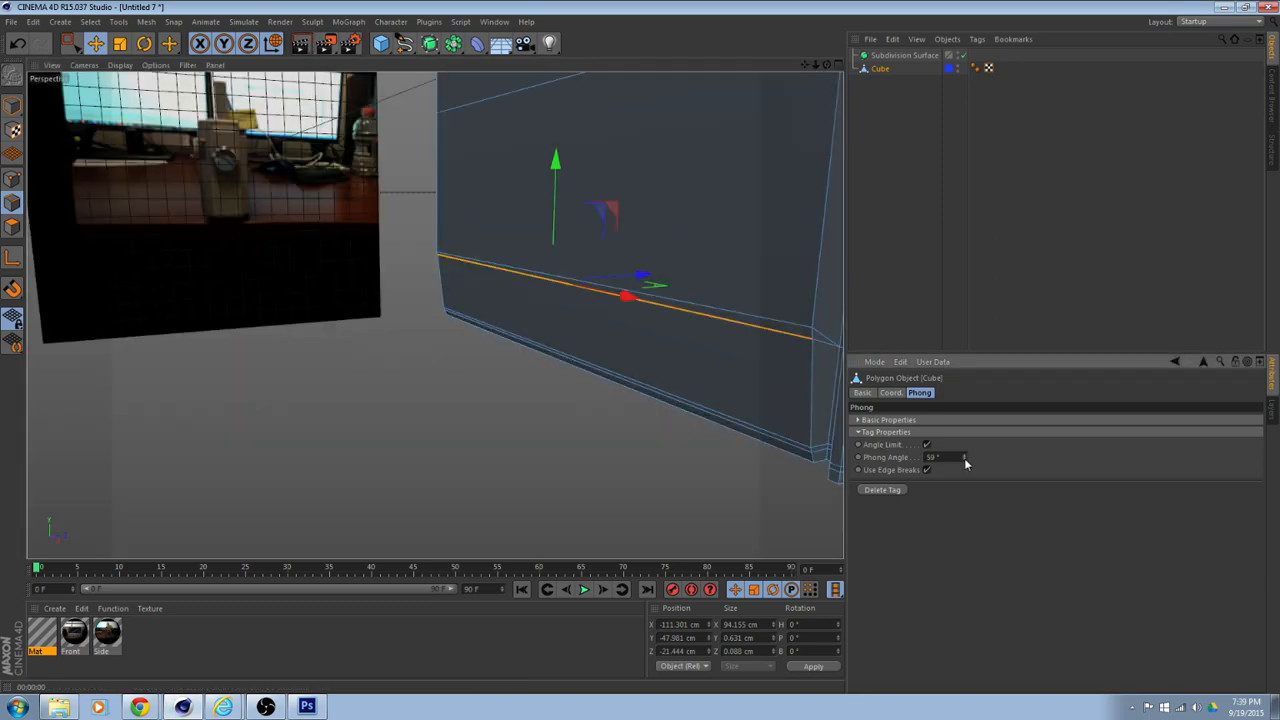
pyautogui.click(303, 44)
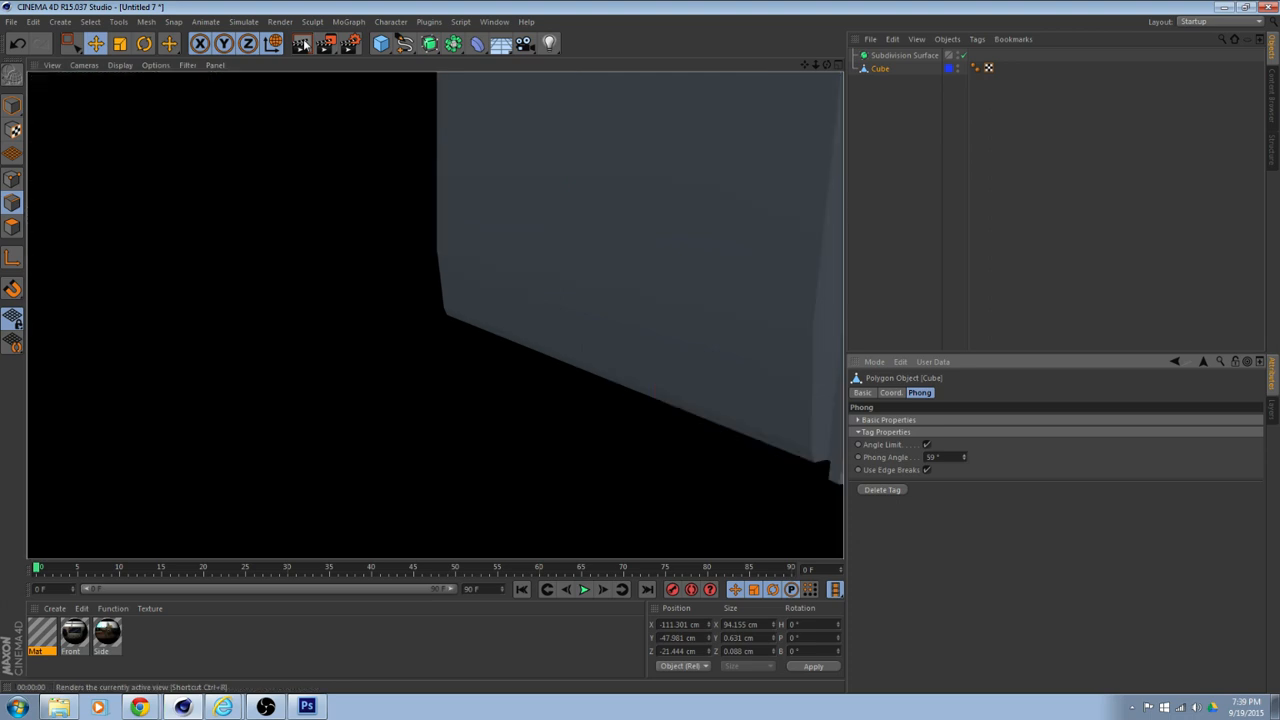
pyautogui.click(964, 459)
pyautogui.click(964, 460)
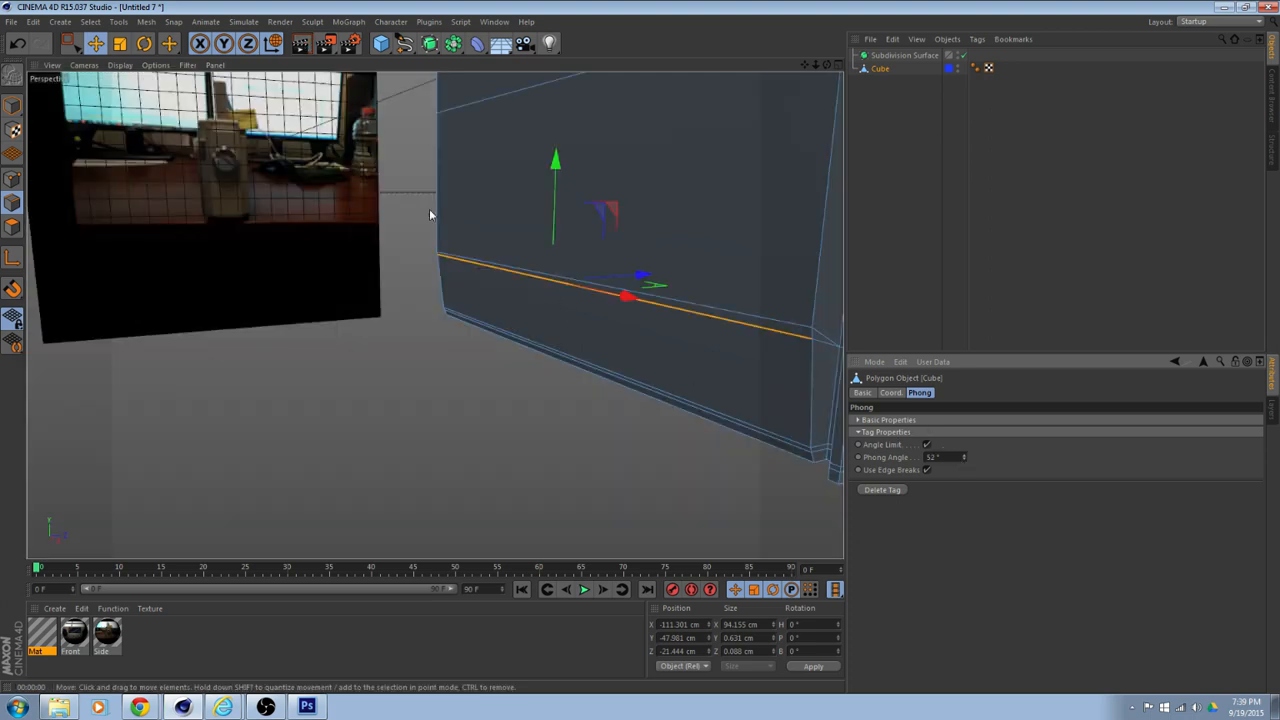
pyautogui.click(304, 46)
# Raise the long front edge another 0.3 cm or so along Y, closer to the edge above, and test-render the corner.
pyautogui.keyDown('alt'); pyautogui.moveTo(446, 232); pyautogui.dragTo(860, 235); pyautogui.keyUp('alt')
pyautogui.scroll(3, 559, 229)
pyautogui.keyDown('alt'); pyautogui.moveTo(500, 251); pyautogui.dragTo(543, 256); pyautogui.keyUp('alt')
pyautogui.scroll(1, 523, 264)
pyautogui.moveTo(404, 298); pyautogui.dragTo(401, 298)
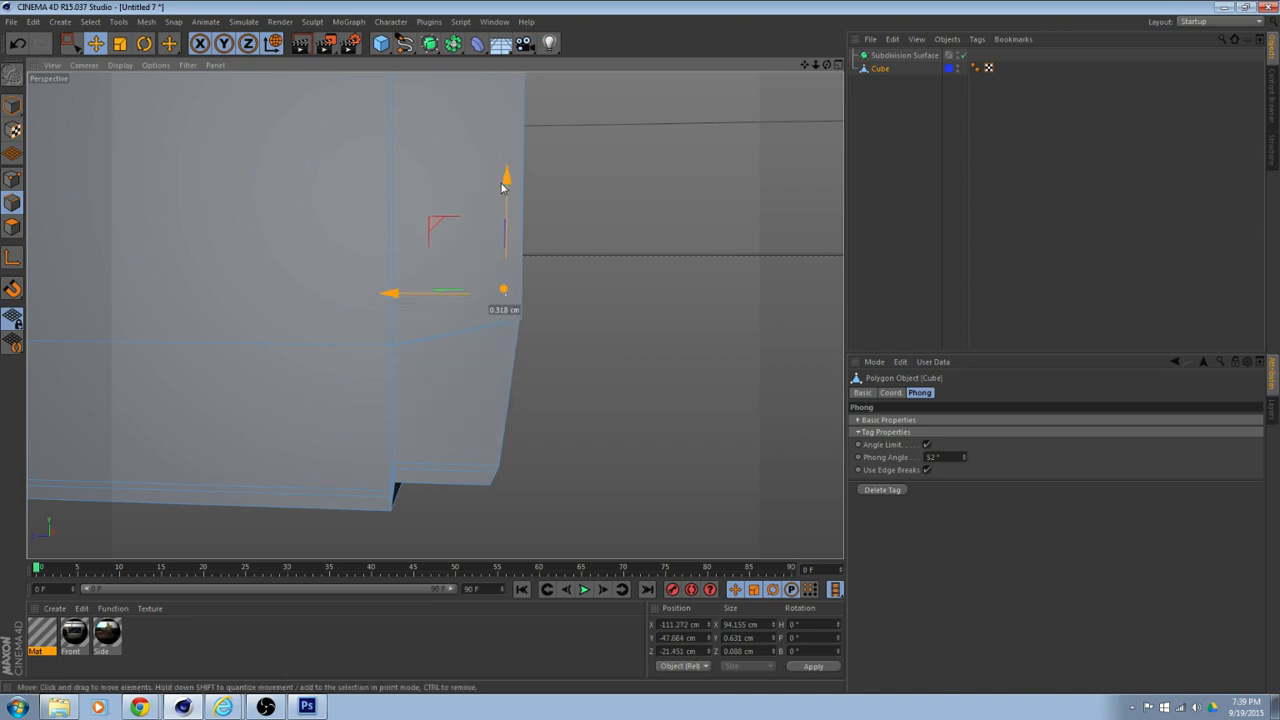
pyautogui.keyDown('alt'); pyautogui.moveTo(565, 258); pyautogui.dragTo(518, 279); pyautogui.keyUp('alt')
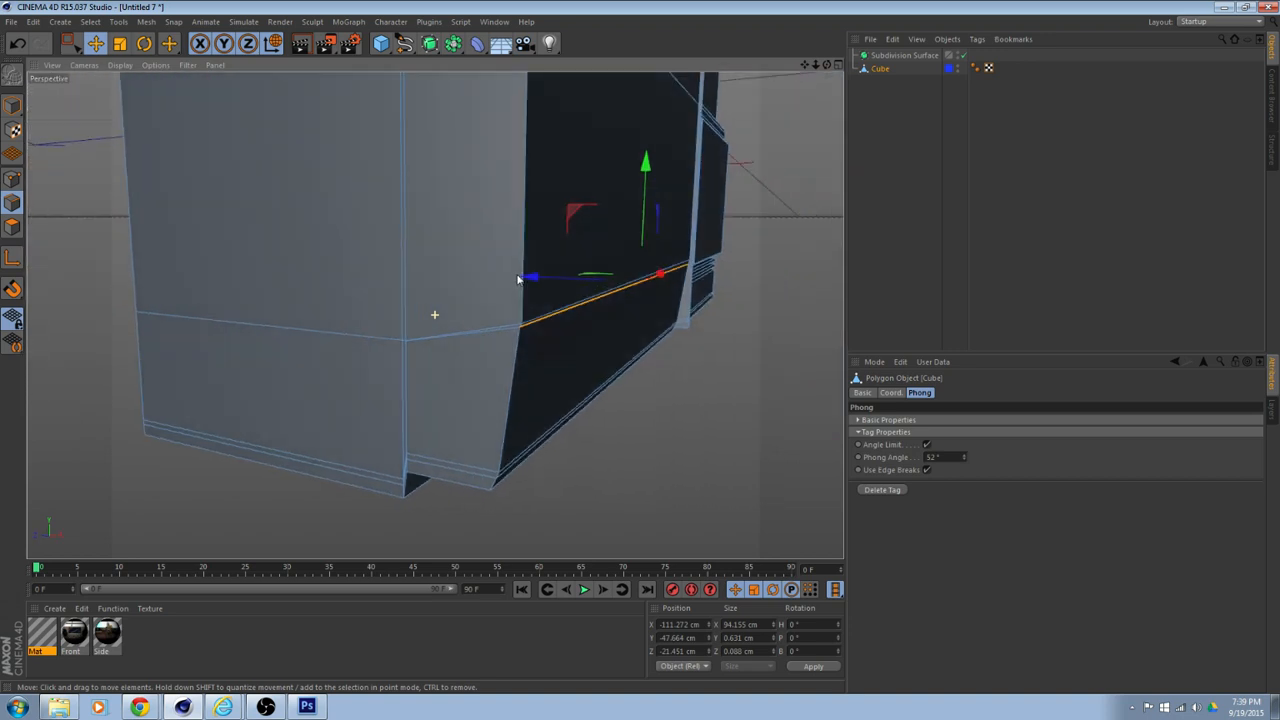
pyautogui.click(301, 43)
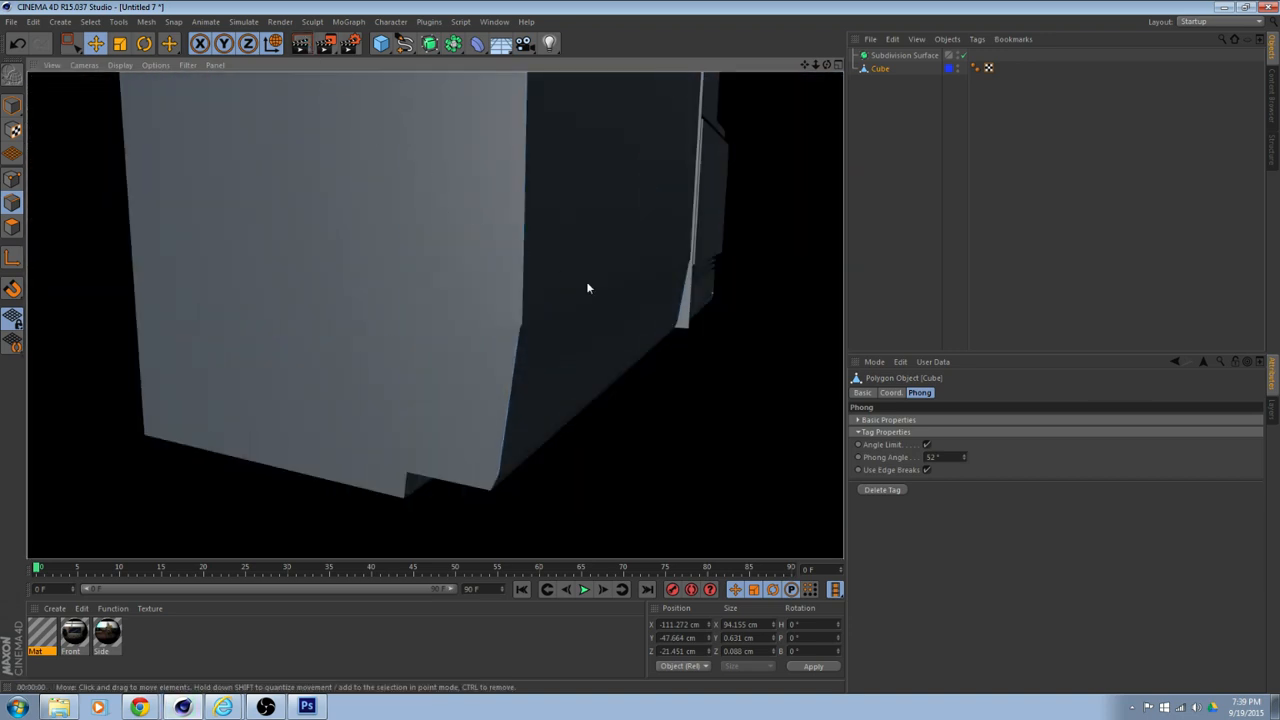
pyautogui.keyDown('alt'); pyautogui.moveTo(773, 300); pyautogui.dragTo(331, 314); pyautogui.keyUp('alt')
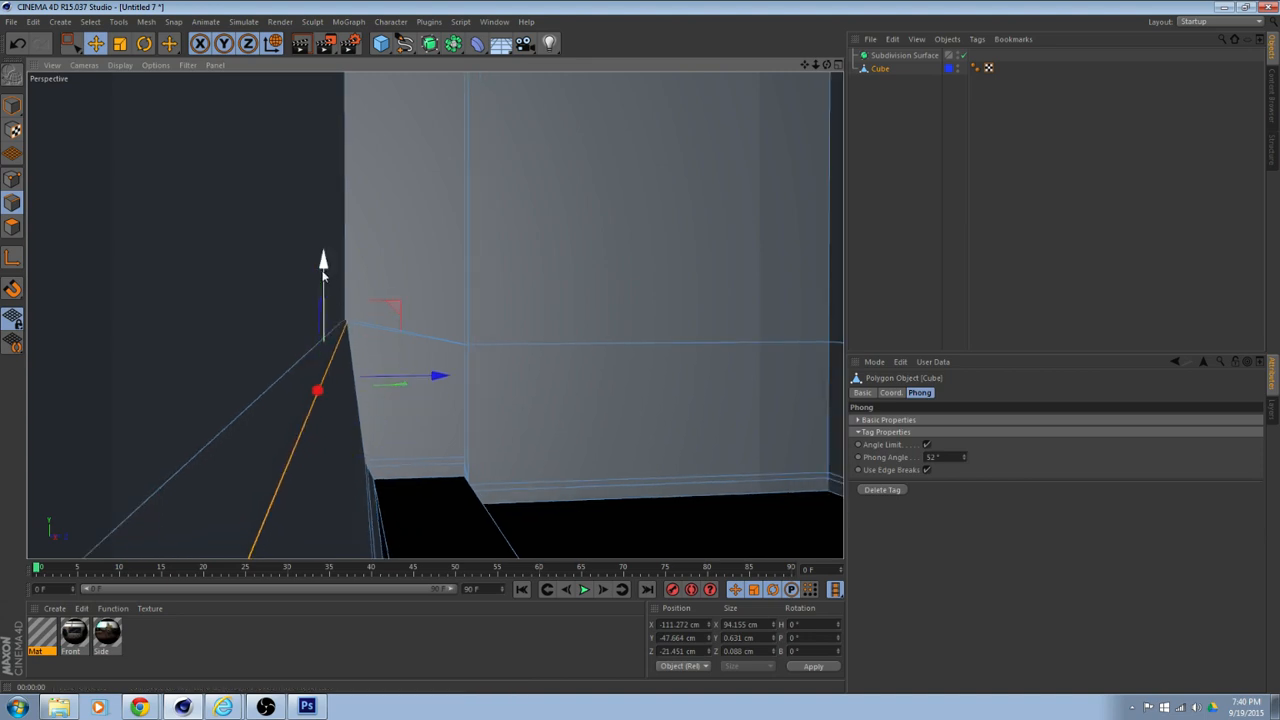
# Lower the long front edge of the lower cut about 0.25 cm along Y and inspect the corner from several angles.
pyautogui.moveTo(322, 265); pyautogui.dragTo(577, 308)
pyautogui.scroll(-6, 322, 282)
pyautogui.keyDown('alt'); pyautogui.moveTo(248, 292); pyautogui.dragTo(711, 280); pyautogui.keyUp('alt')
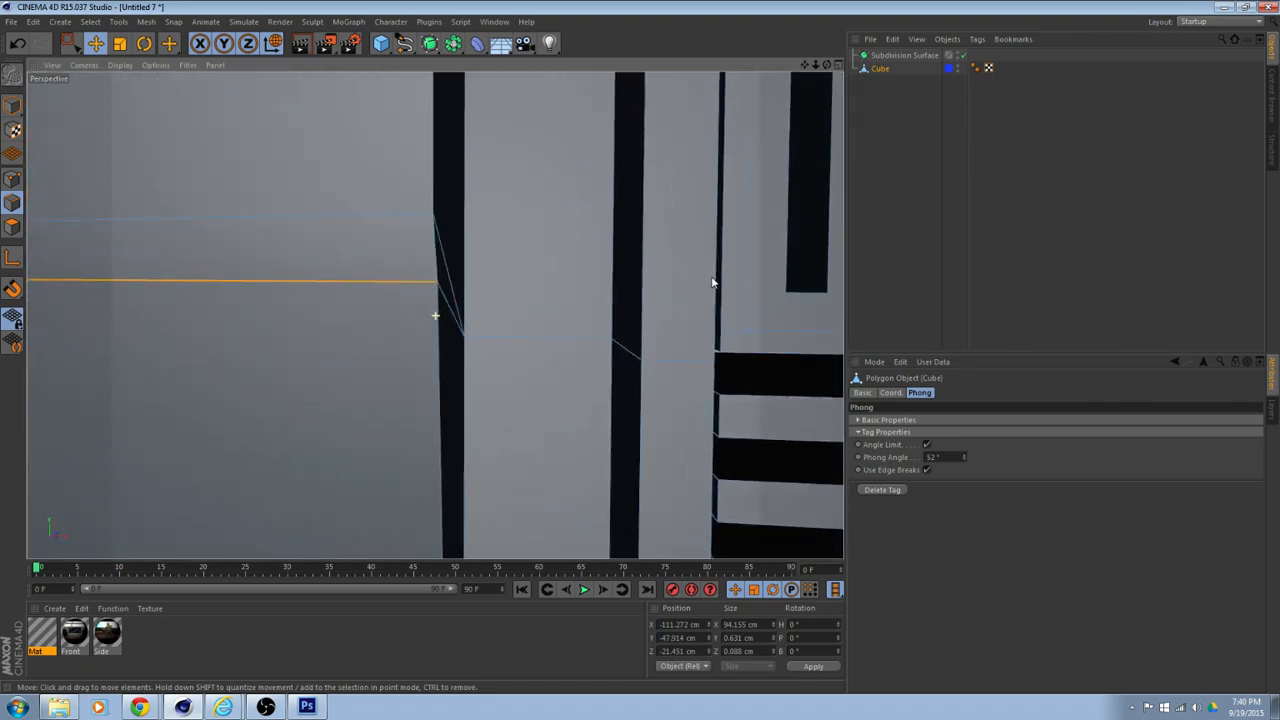
pyautogui.keyDown('alt'); pyautogui.moveTo(689, 282); pyautogui.dragTo(579, 310, button='right'); pyautogui.keyUp('alt')
pyautogui.moveTo(575, 311)
pyautogui.keyDown('alt'); pyautogui.mouseDown()
pyautogui.moveTo(408, 331)
pyautogui.moveTo(309, 261)
pyautogui.moveTo(574, 247)
pyautogui.moveTo(677, 277)
pyautogui.moveTo(651, 297)
pyautogui.moveTo(645, 326)
pyautogui.moveTo(594, 329)
pyautogui.moveTo(620, 345)
pyautogui.moveTo(611, 361)
pyautogui.moveTo(334, 366)
pyautogui.moveTo(511, 309)
pyautogui.moveTo(520, 343)
pyautogui.moveTo(474, 295)
pyautogui.moveTo(737, 263)
pyautogui.moveTo(829, 280)
pyautogui.moveTo(758, 323)
pyautogui.moveTo(779, 368)
pyautogui.moveTo(673, 328)
pyautogui.moveTo(383, 289)
pyautogui.moveTo(271, 336)
pyautogui.moveTo(381, 284)
pyautogui.moveTo(302, 279)
pyautogui.moveTo(357, 249)
pyautogui.moveTo(323, 251)
pyautogui.moveTo(817, 265)
pyautogui.moveTo(494, 280)
pyautogui.moveTo(364, 316)
pyautogui.mouseUp(); pyautogui.keyUp('alt')
pyautogui.scroll(3, 684, 325)
# Move the two long bottom front edges about 0.9 cm along Z and test-render the corner.
pyautogui.click(685, 330)
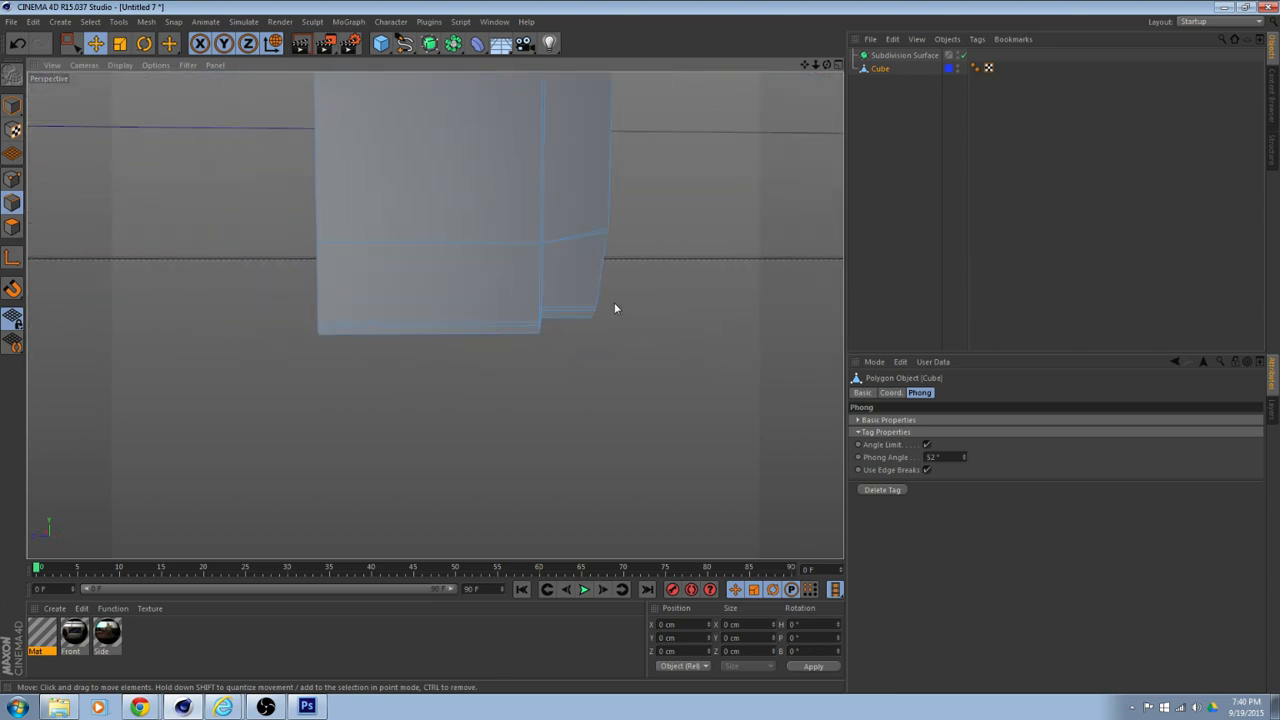
pyautogui.keyDown('alt'); pyautogui.moveTo(615, 308); pyautogui.dragTo(511, 327); pyautogui.keyUp('alt')
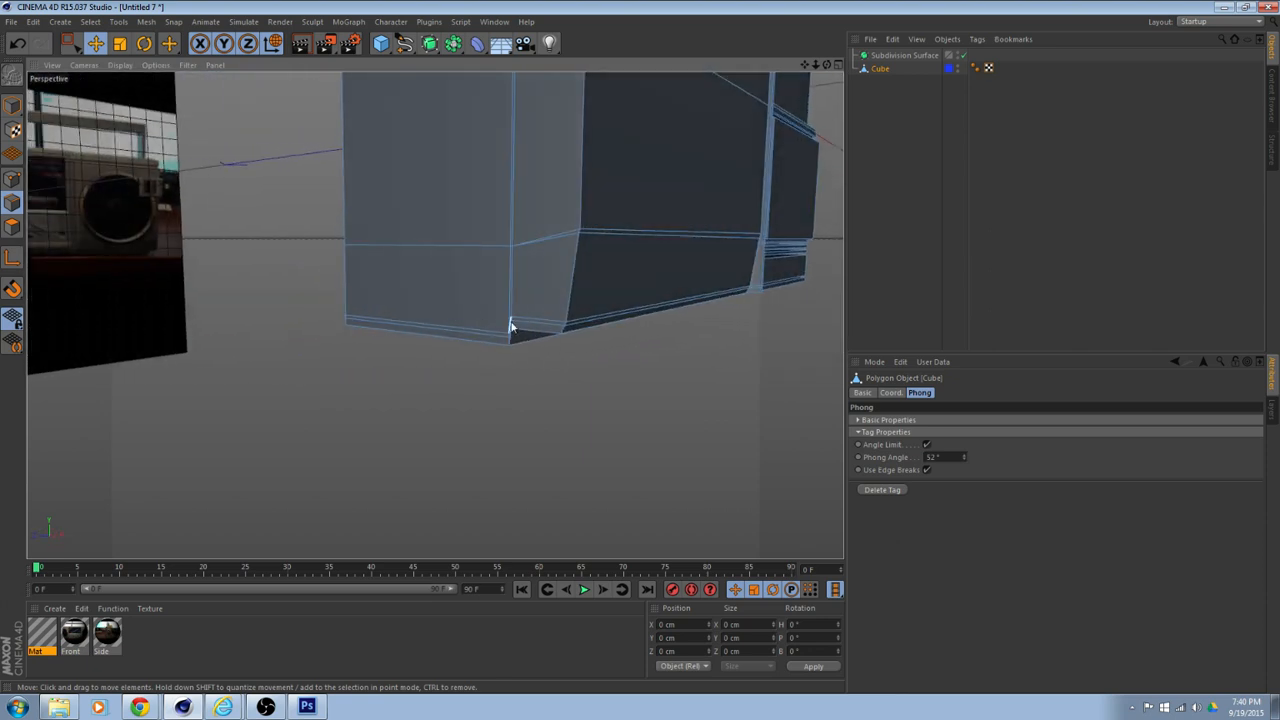
pyautogui.keyDown('shift'); pyautogui.click(593, 324); pyautogui.keyUp('shift')
pyautogui.keyDown('alt'); pyautogui.moveTo(614, 353); pyautogui.dragTo(726, 370); pyautogui.keyUp('alt')
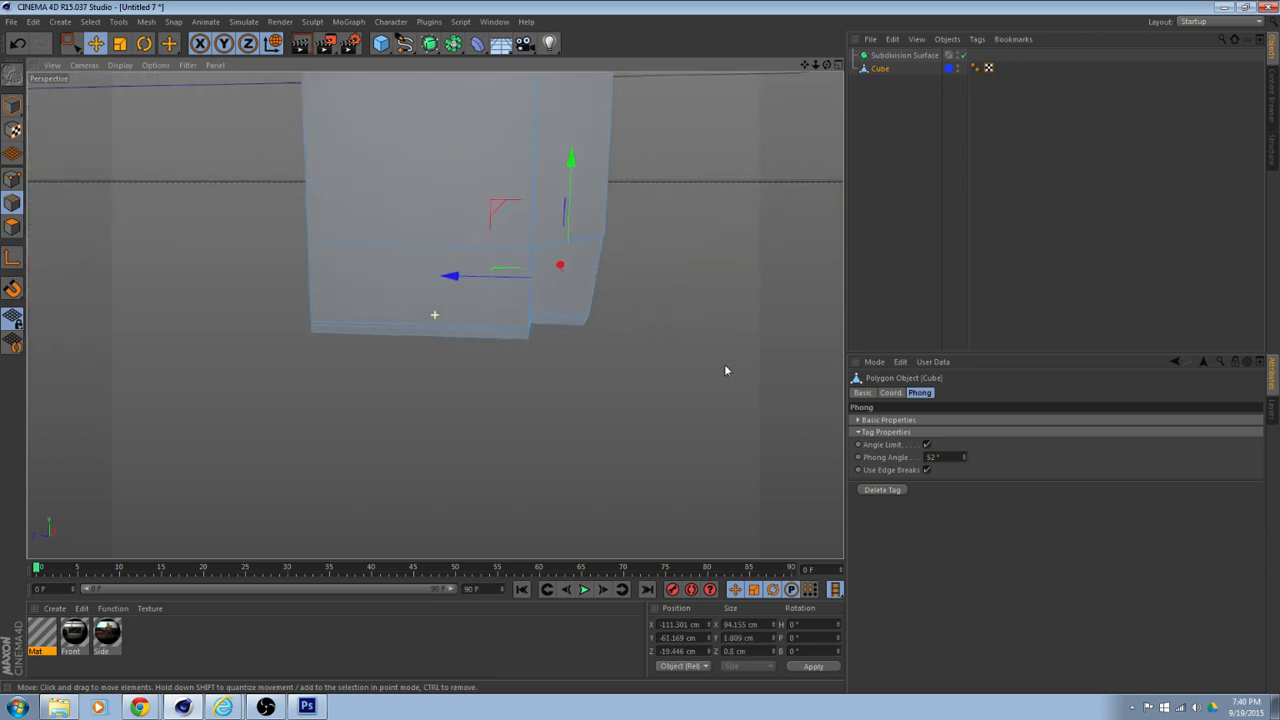
pyautogui.moveTo(447, 277); pyautogui.dragTo(584, 412)
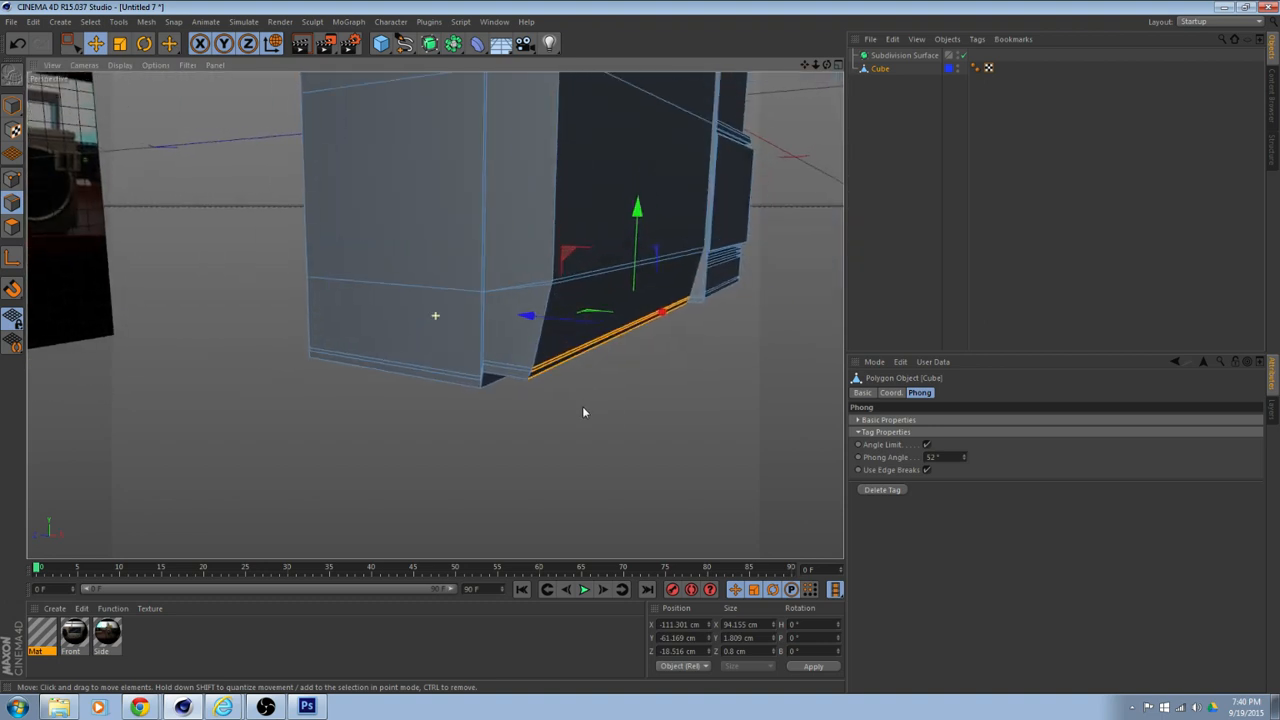
pyautogui.keyDown('alt'); pyautogui.moveTo(584, 412); pyautogui.dragTo(577, 416, button='middle'); pyautogui.keyUp('alt')
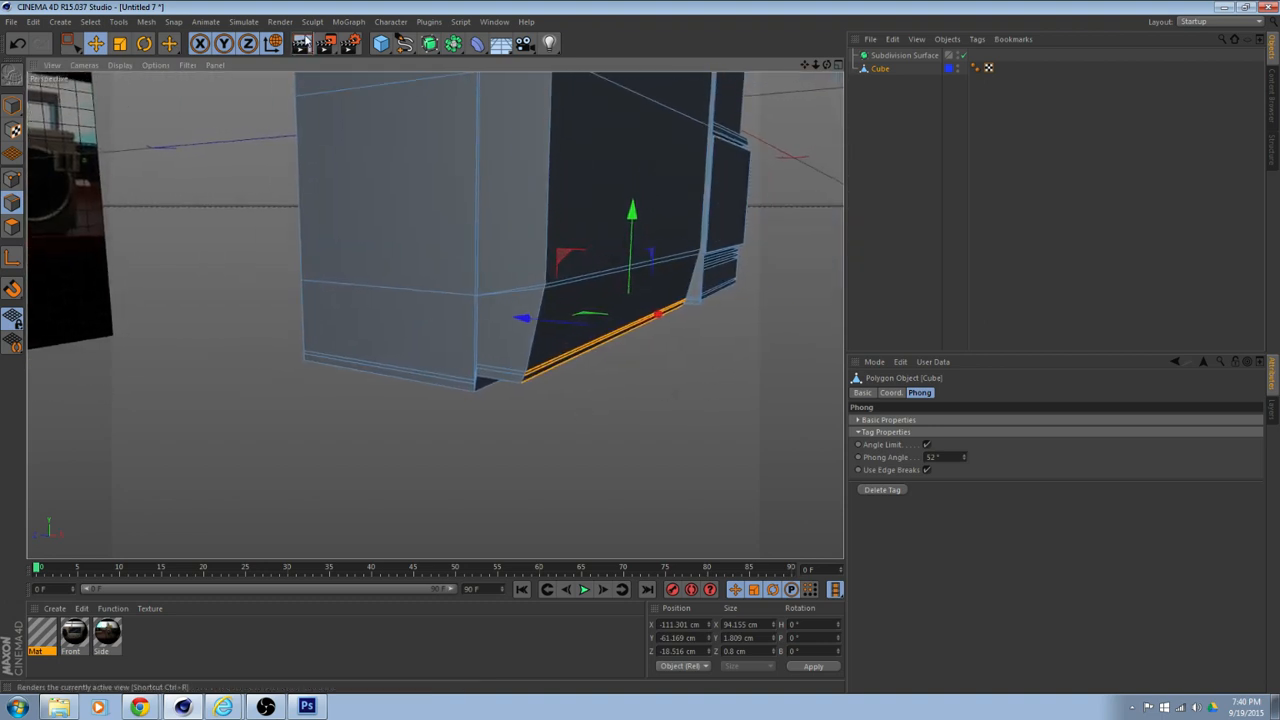
pyautogui.click(301, 43)
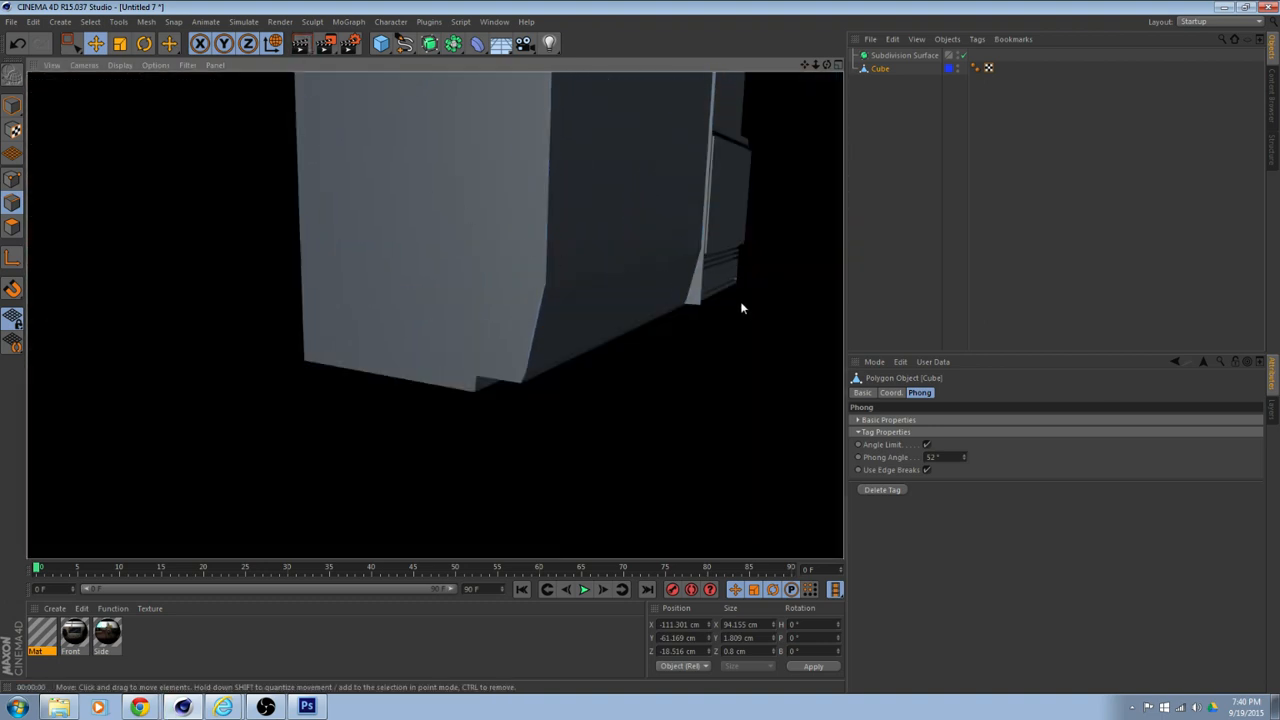
# Dissolve the lower of the two parallel cut edges along the front and side, and render the corner from two angles.
pyautogui.keyDown('alt'); pyautogui.moveTo(741, 304); pyautogui.dragTo(555, 288); pyautogui.keyUp('alt')
pyautogui.click(563, 287)
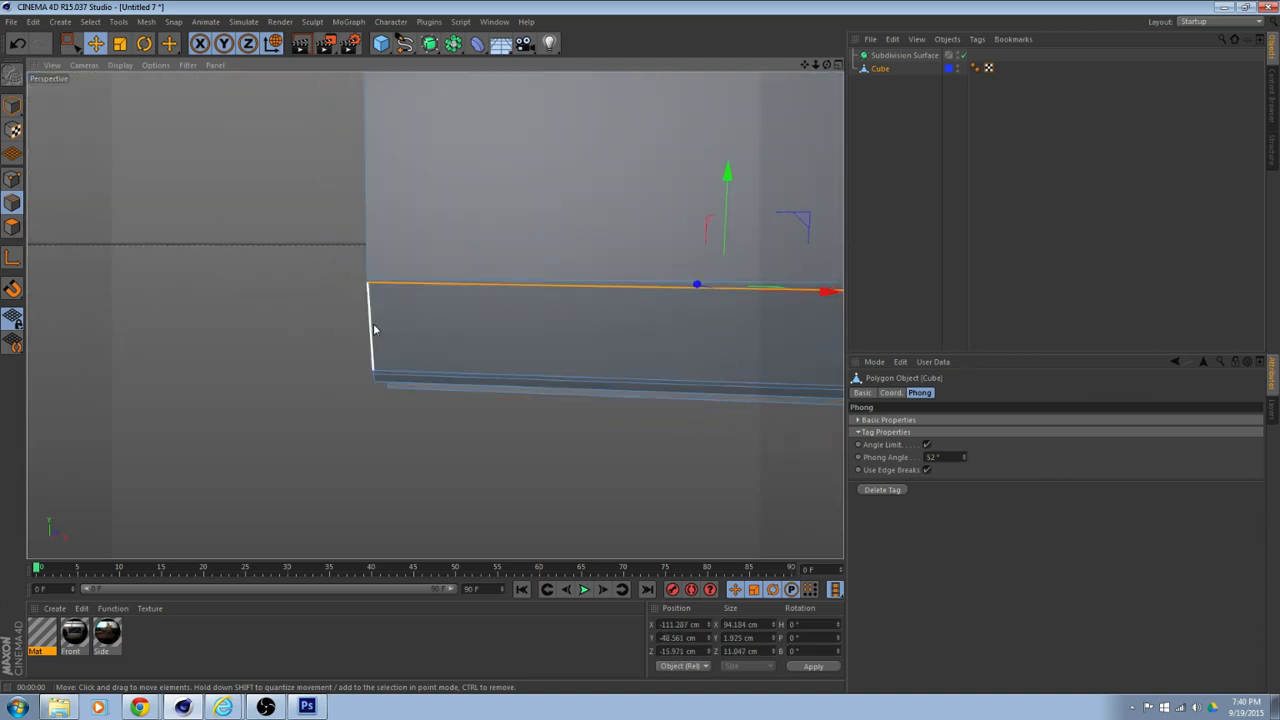
pyautogui.keyDown('alt'); pyautogui.moveTo(374, 330); pyautogui.dragTo(295, 121); pyautogui.keyUp('alt')
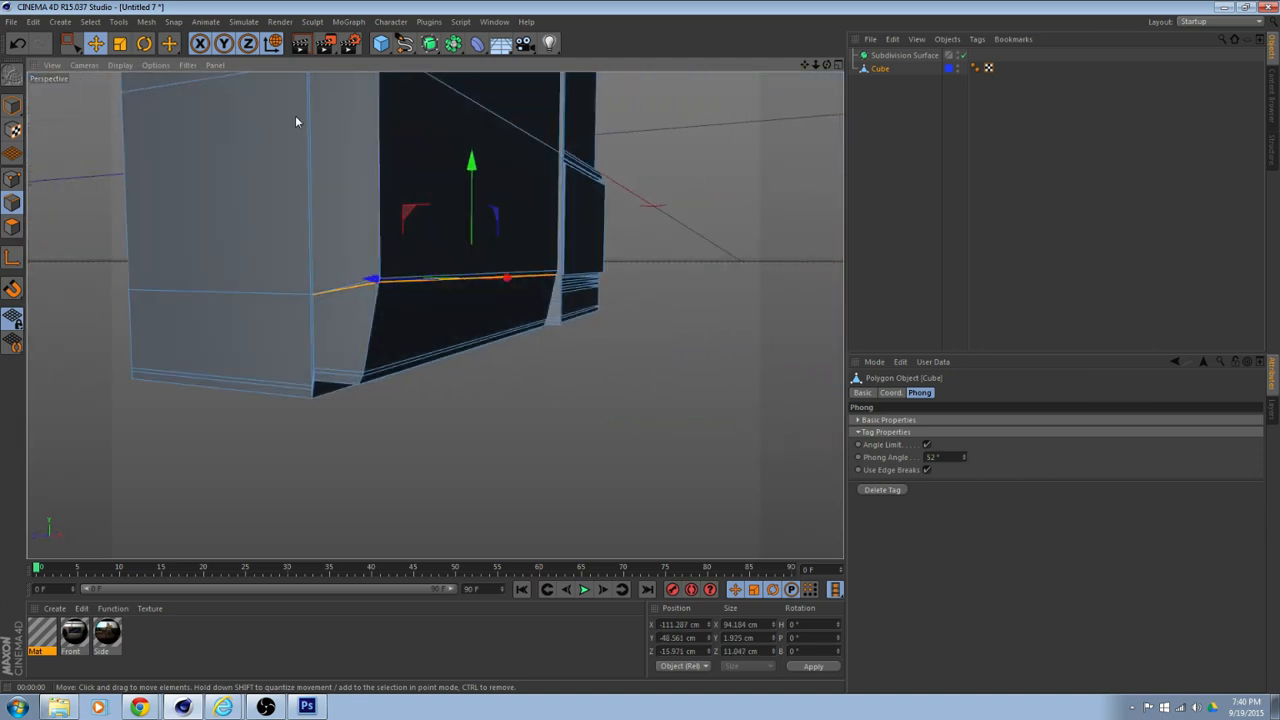
pyautogui.rightClick(468, 268)
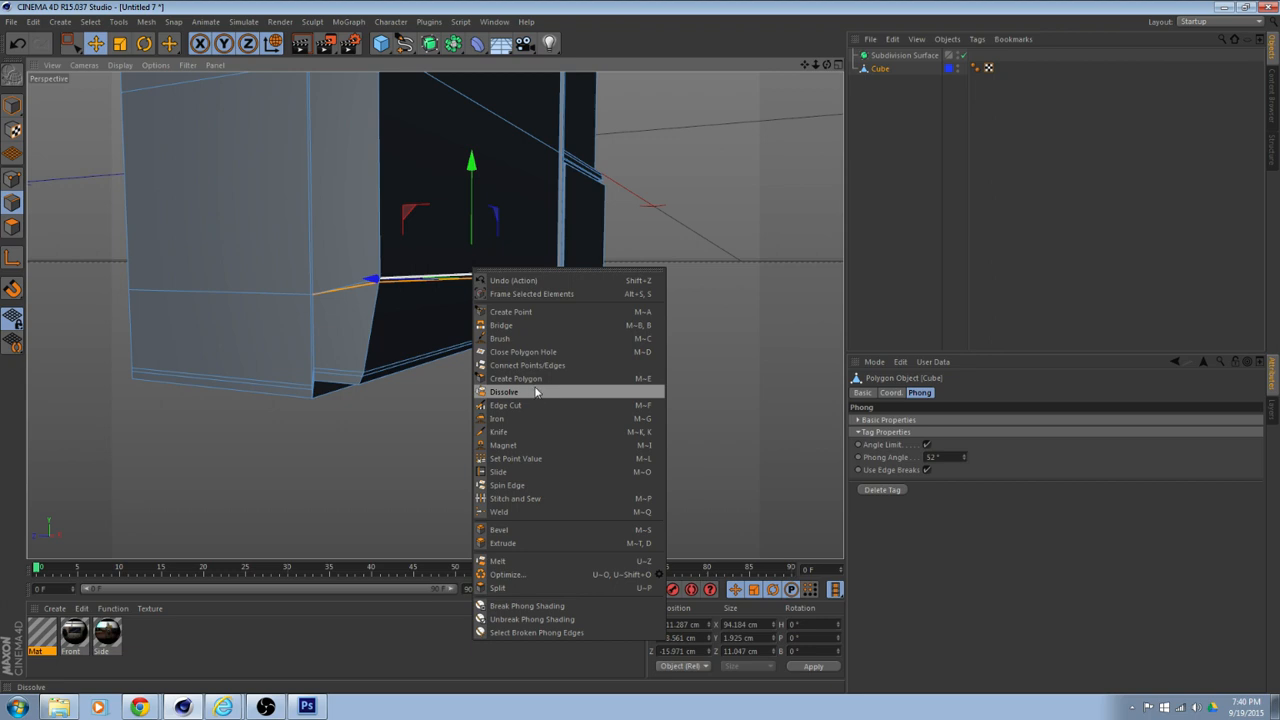
pyautogui.click(536, 392)
pyautogui.keyDown('alt'); pyautogui.moveTo(540, 385); pyautogui.dragTo(609, 374); pyautogui.keyUp('alt')
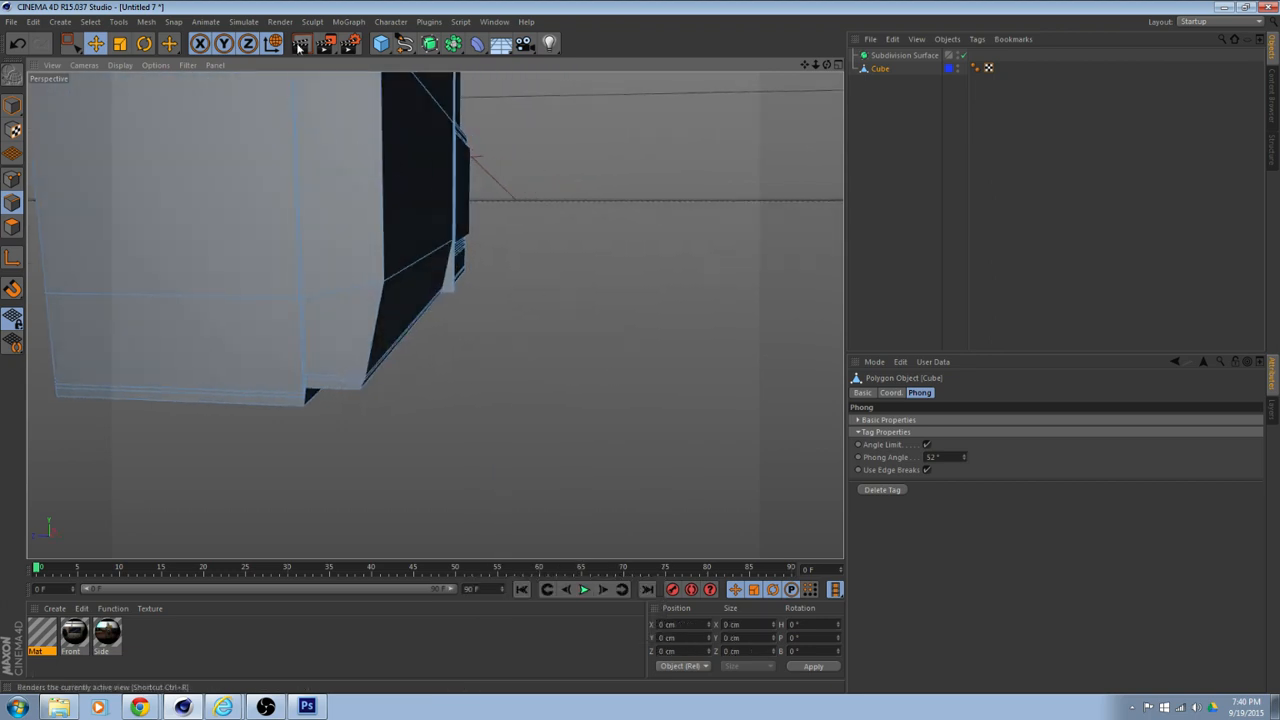
pyautogui.click(300, 47)
pyautogui.keyDown('alt'); pyautogui.moveTo(651, 302); pyautogui.dragTo(564, 310); pyautogui.keyUp('alt')
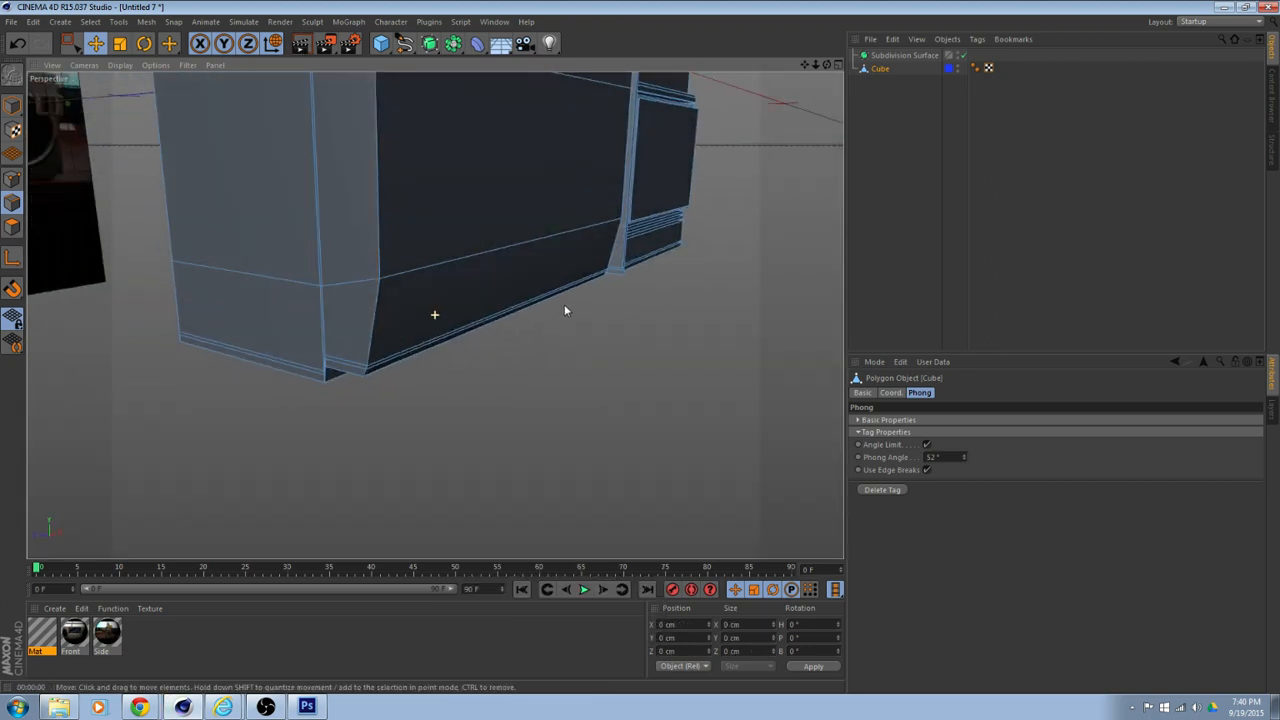
pyautogui.click(302, 45)
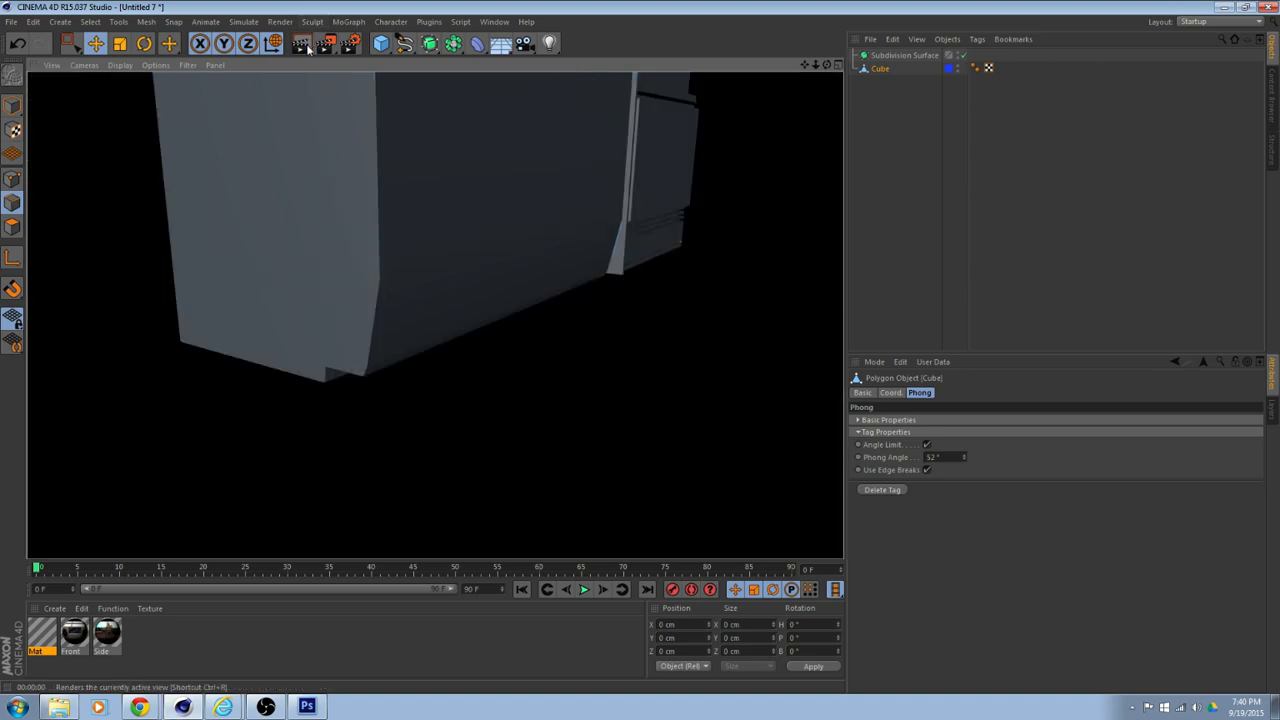
# Try a Phong Angle of 0° on the Cube, test-render the lower corner and inspect the shading from several angles.
pyautogui.keyDown('alt'); pyautogui.moveTo(698, 274); pyautogui.dragTo(676, 263); pyautogui.keyUp('alt')
pyautogui.keyDown('alt'); pyautogui.moveTo(676, 263); pyautogui.dragTo(163, 250, button='middle'); pyautogui.keyUp('alt')
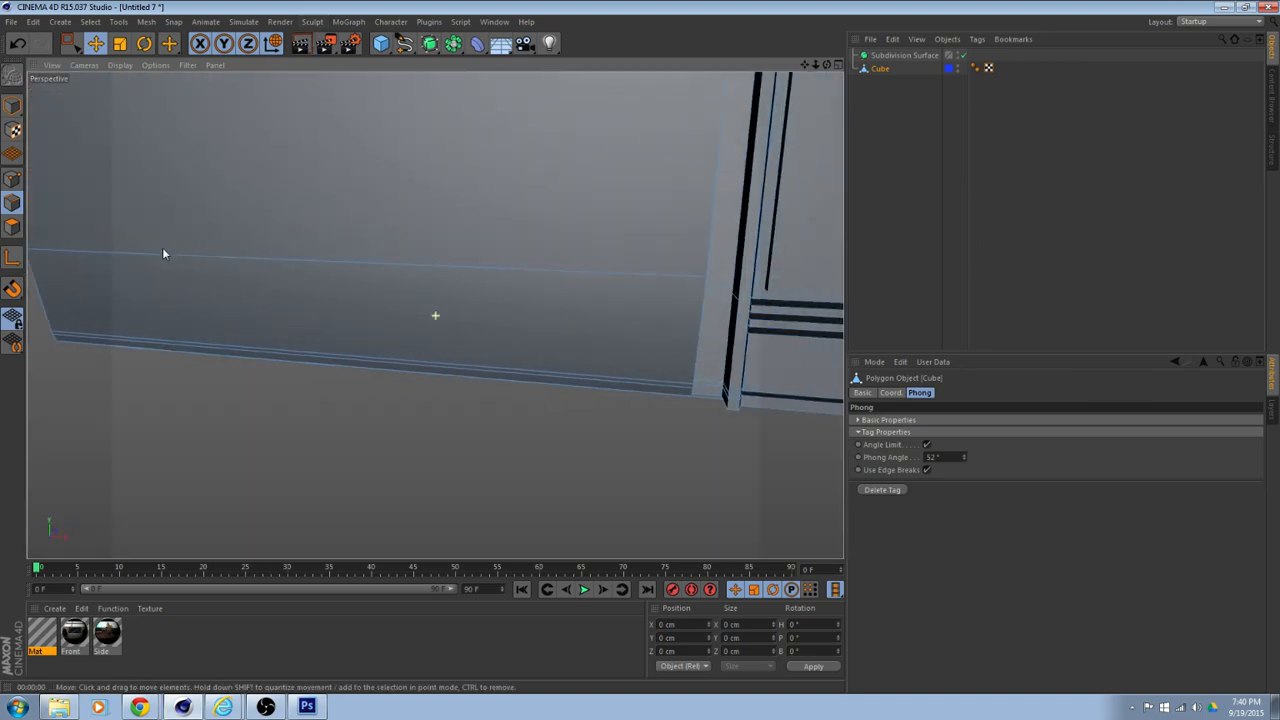
pyautogui.scroll(-1, 163, 250)
pyautogui.keyDown('alt'); pyautogui.moveTo(634, 283); pyautogui.dragTo(1059, 433); pyautogui.keyUp('alt')
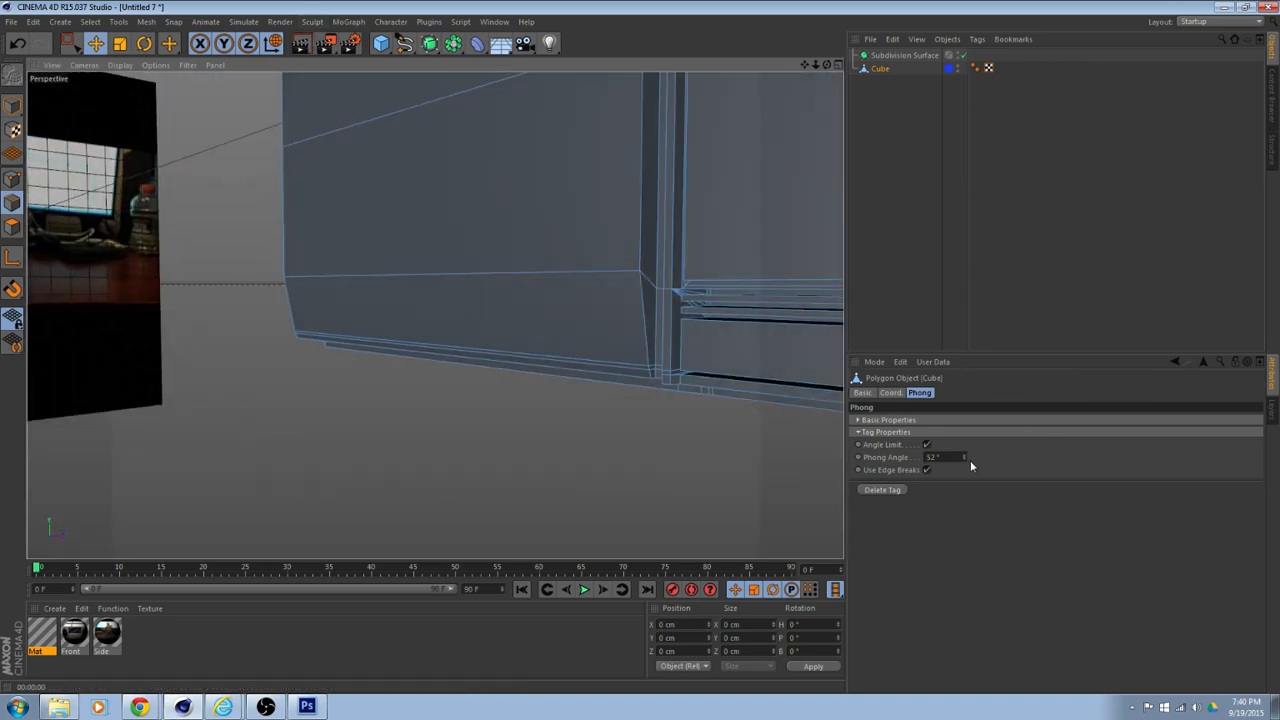
pyautogui.moveTo(964, 458); pyautogui.dragTo(964, 461)
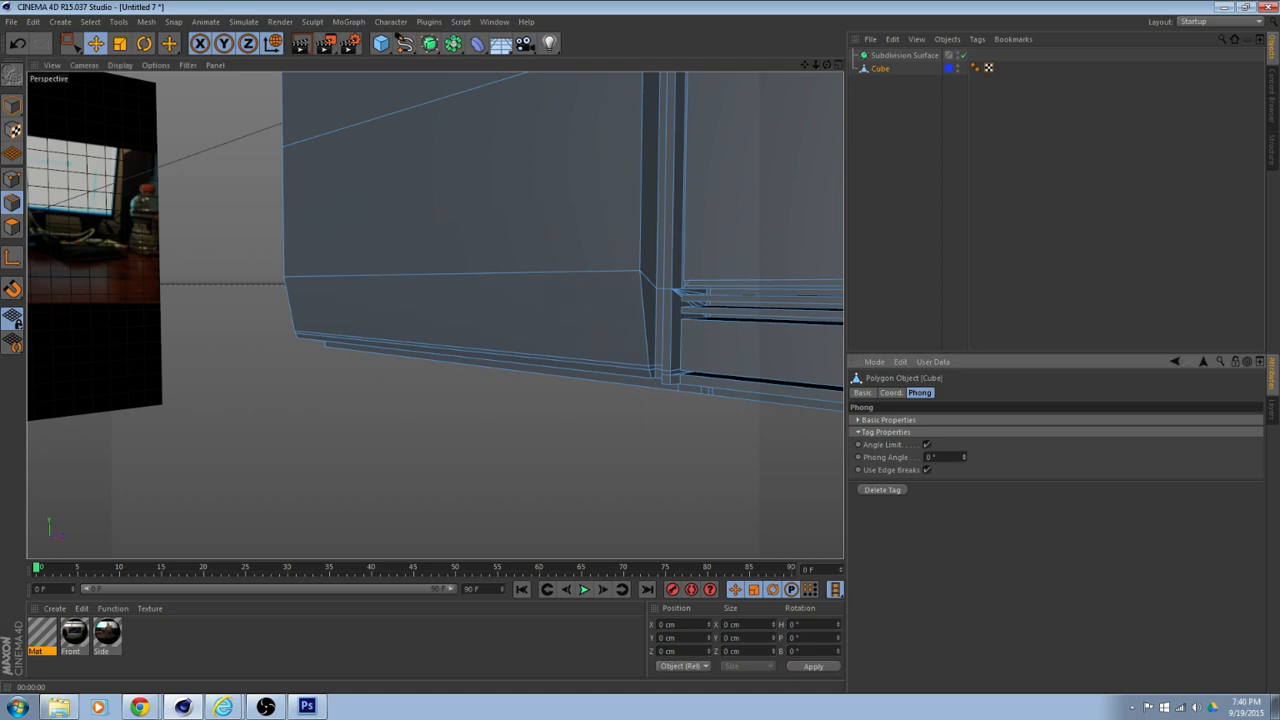
pyautogui.keyDown('alt'); pyautogui.moveTo(740, 420); pyautogui.dragTo(700, 390); pyautogui.keyUp('alt')
pyautogui.click(301, 44)
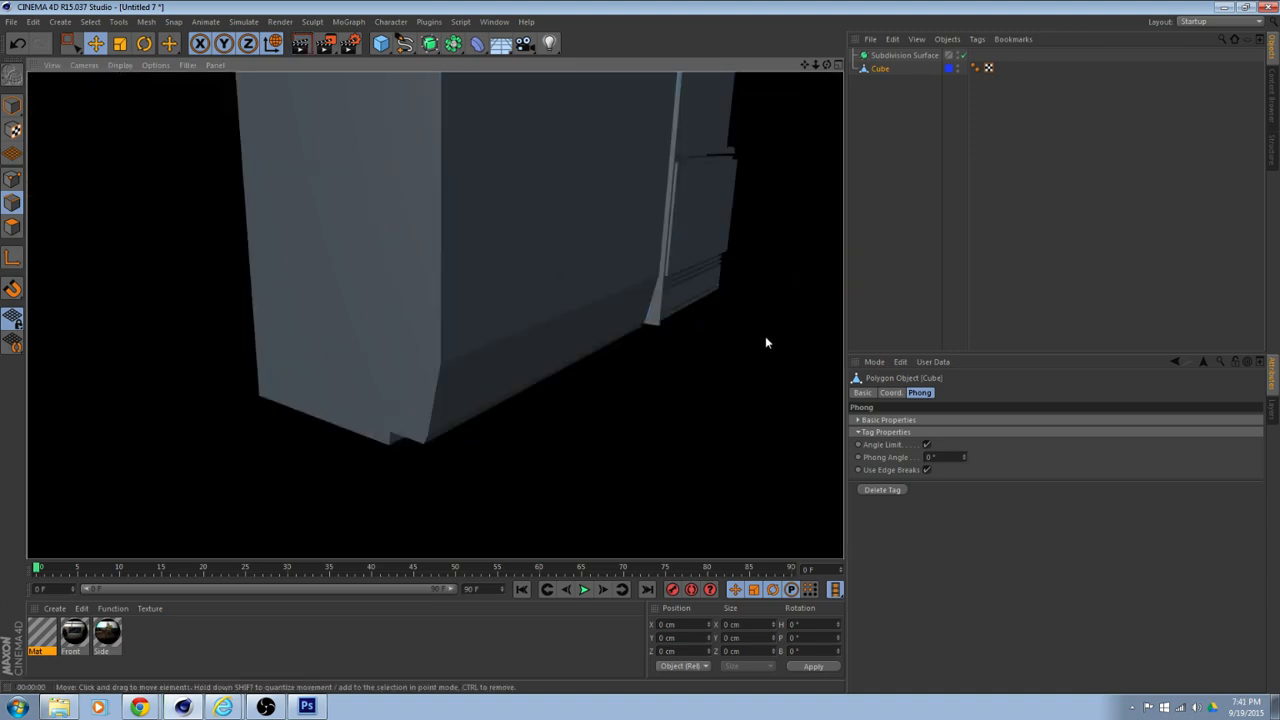
pyautogui.moveTo(765, 338)
pyautogui.keyDown('alt'); pyautogui.mouseDown()
pyautogui.moveTo(390, 322)
pyautogui.moveTo(668, 344)
pyautogui.moveTo(692, 280)
pyautogui.moveTo(750, 343)
pyautogui.moveTo(880, 322)
pyautogui.moveTo(815, 362)
pyautogui.moveTo(706, 246)
pyautogui.moveTo(543, 229)
pyautogui.mouseUp(); pyautogui.keyUp('alt')
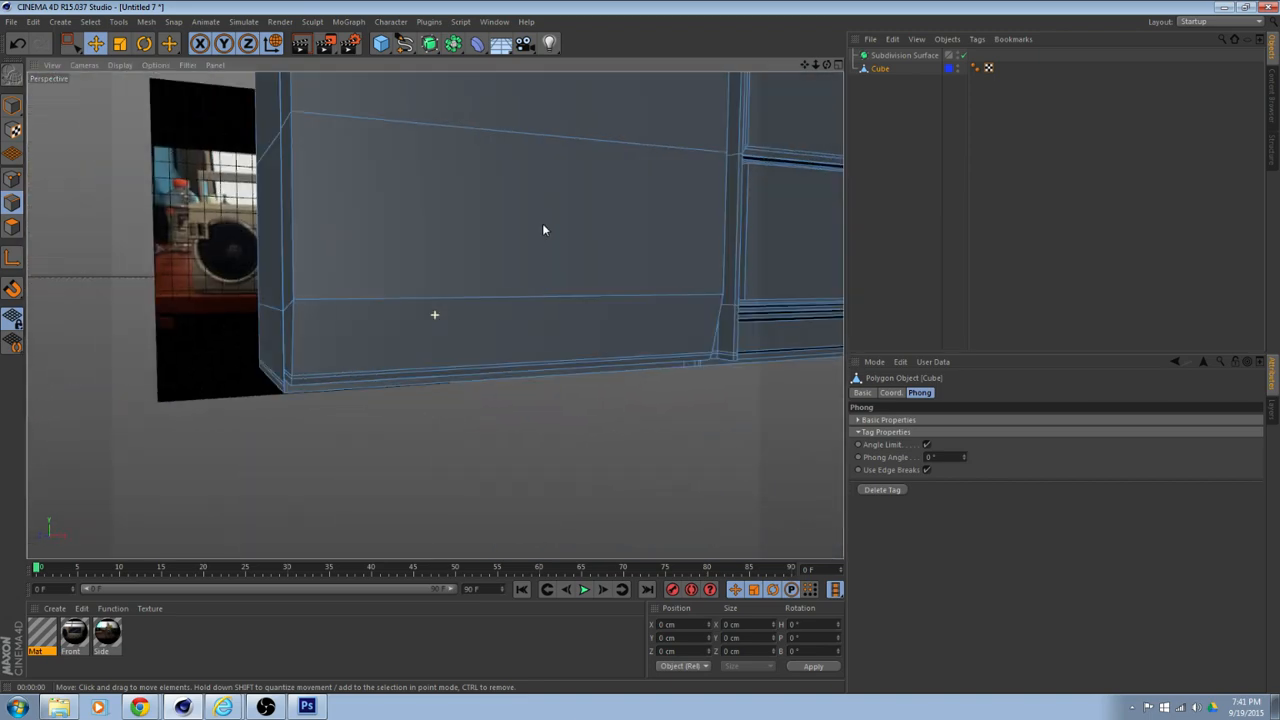
pyautogui.keyDown('alt'); pyautogui.moveTo(668, 221); pyautogui.dragTo(750, 354); pyautogui.keyUp('alt')
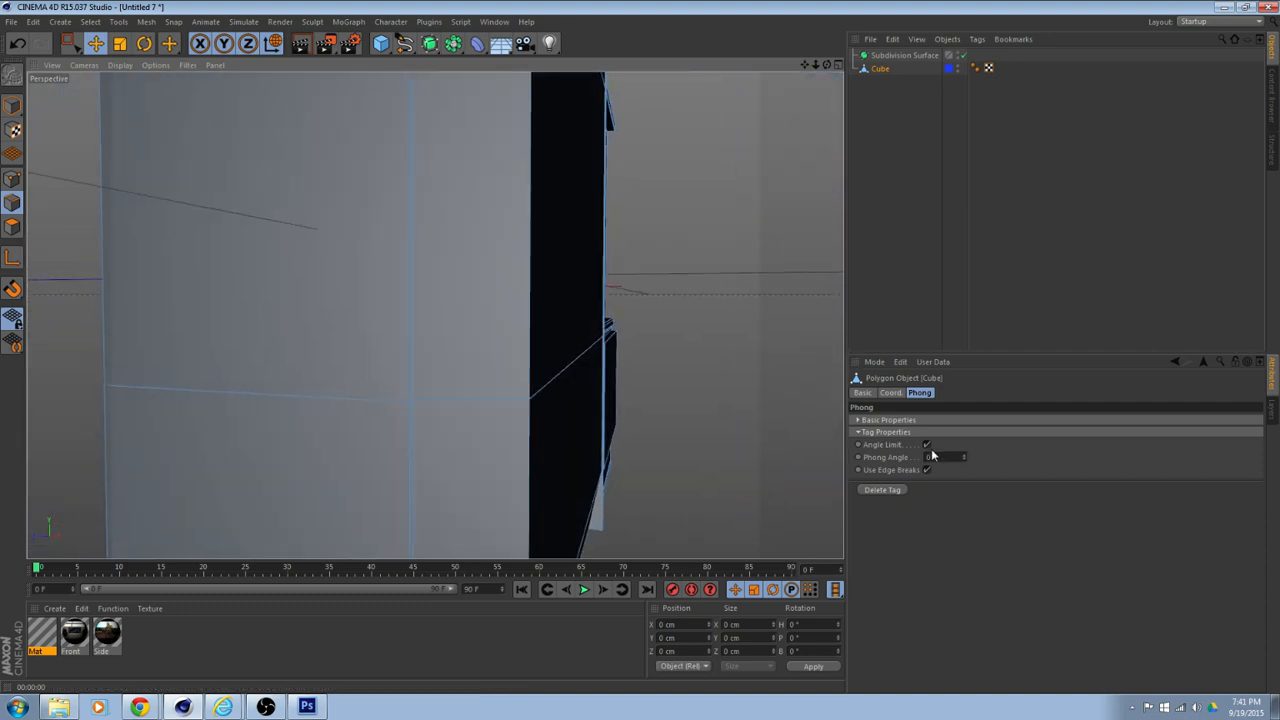
# Set the Cube's Phong Angle to 10°, test-render the lower corner and inspect the front panels.
pyautogui.doubleClick(962, 456)
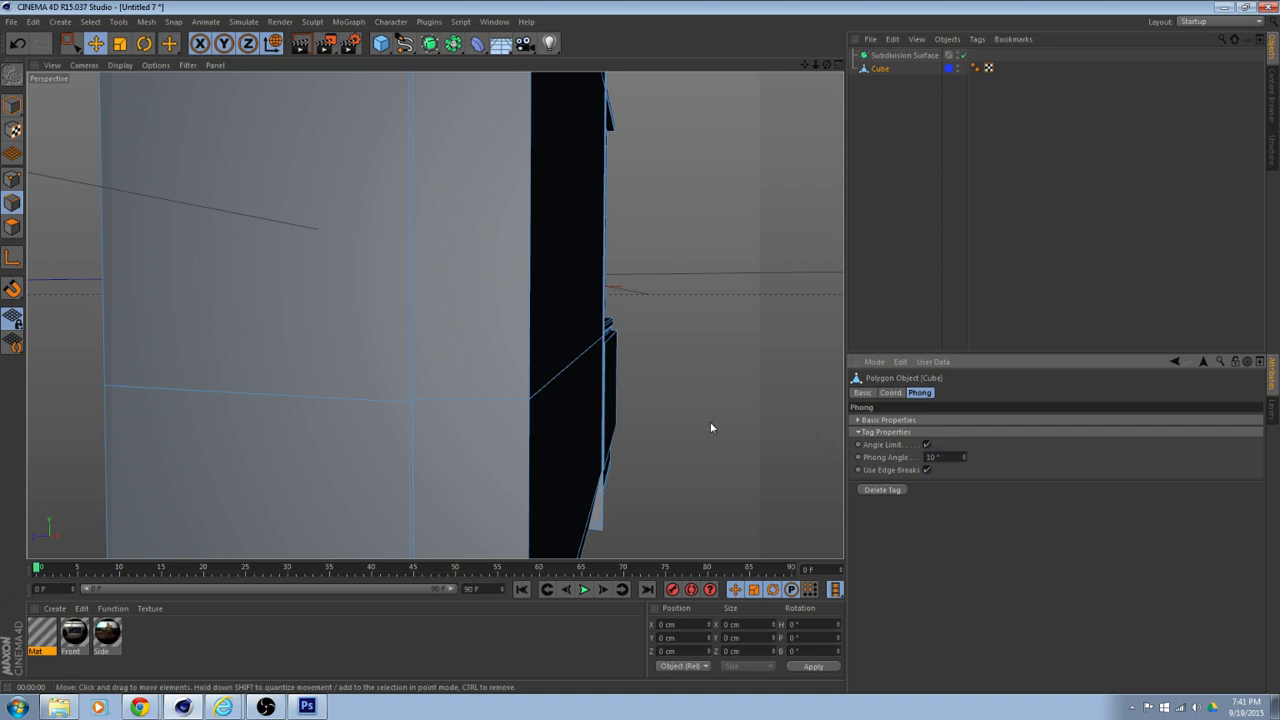
pyautogui.keyDown('alt'); pyautogui.moveTo(710, 428); pyautogui.dragTo(765, 263); pyautogui.keyUp('alt')
pyautogui.keyDown('alt'); pyautogui.moveTo(707, 183); pyautogui.dragTo(715, 209, button='middle'); pyautogui.keyUp('alt')
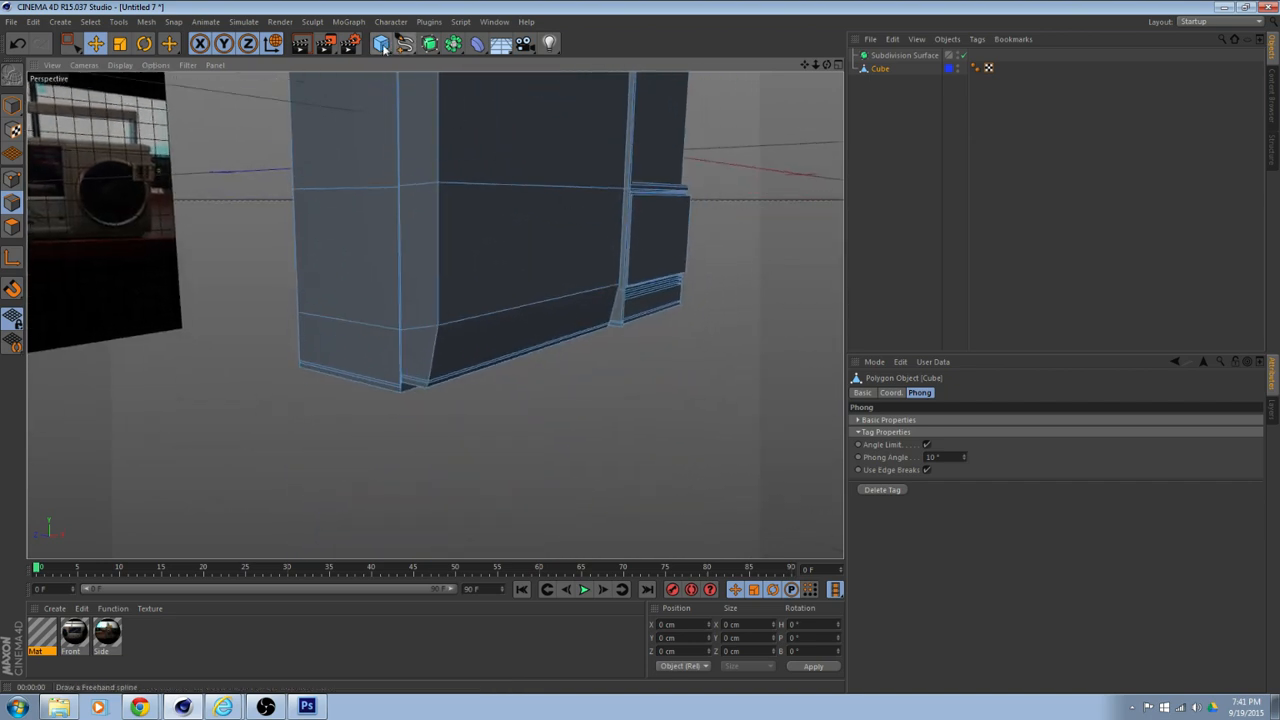
pyautogui.click(300, 43)
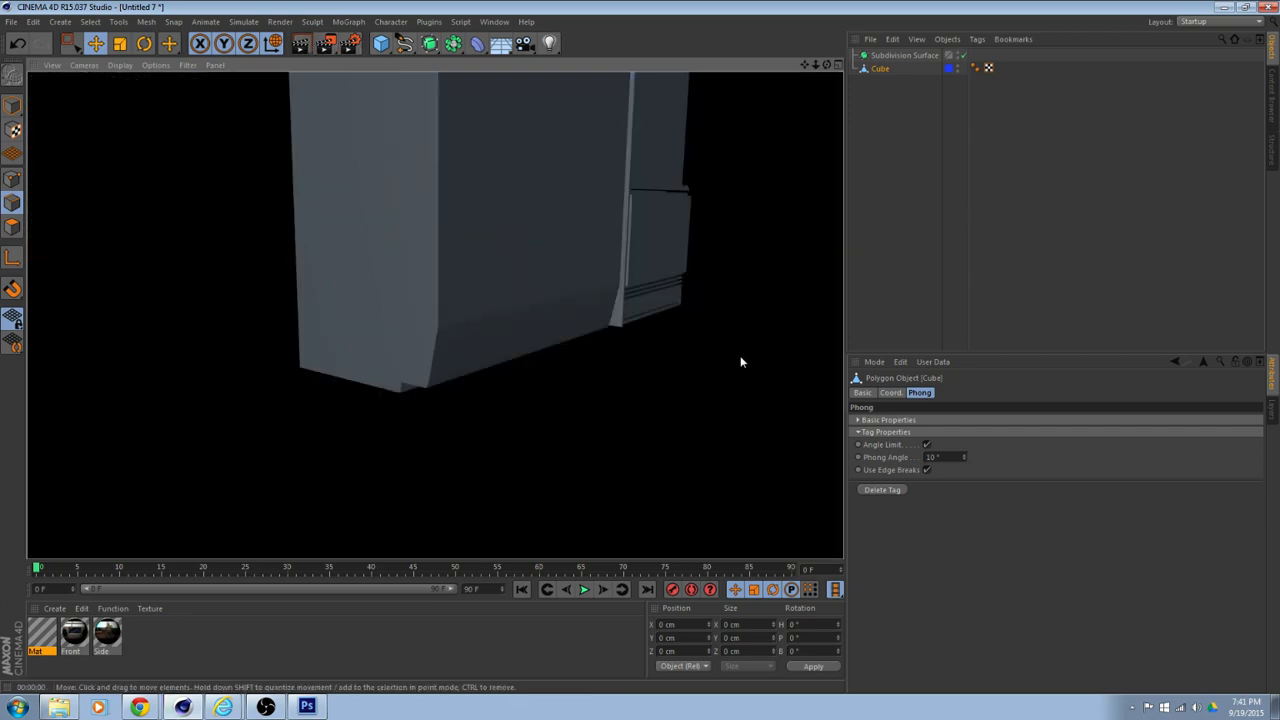
pyautogui.moveTo(769, 325)
pyautogui.keyDown('alt'); pyautogui.mouseDown()
pyautogui.moveTo(553, 369)
pyautogui.moveTo(343, 320)
pyautogui.moveTo(681, 316)
pyautogui.moveTo(654, 311)
pyautogui.mouseUp(); pyautogui.keyUp('alt')
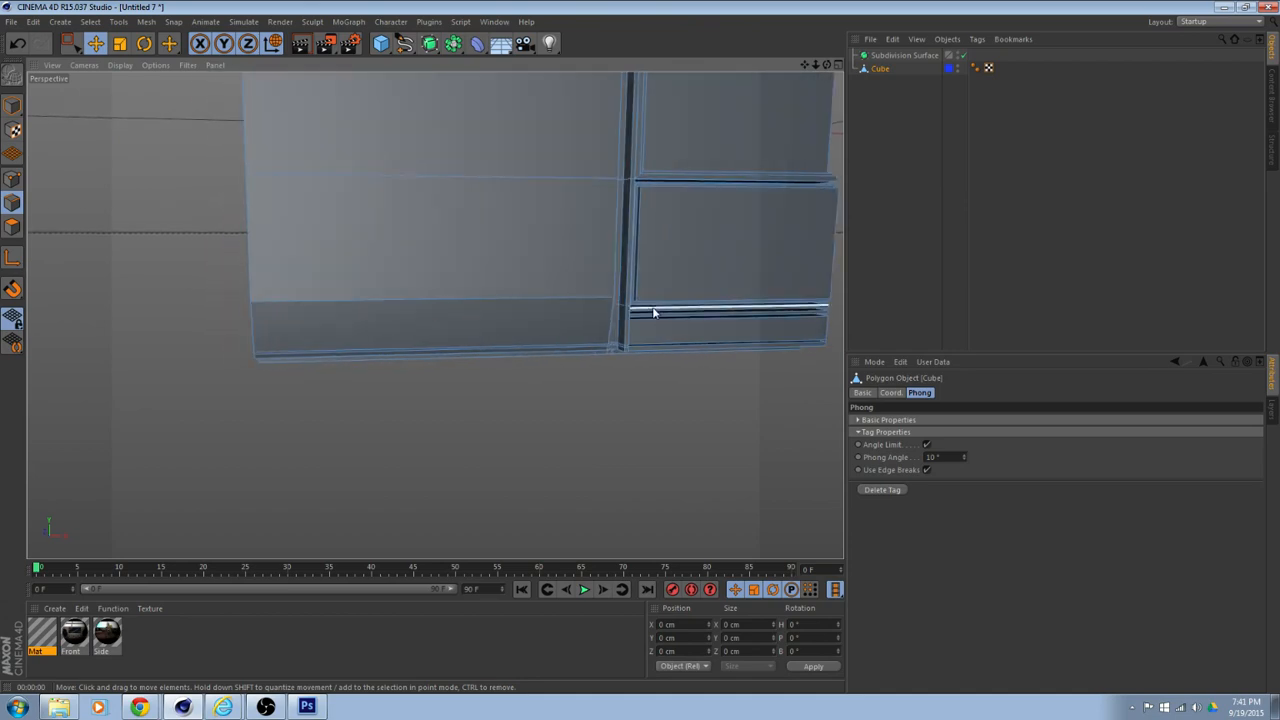
pyautogui.keyDown('alt'); pyautogui.moveTo(725, 386); pyautogui.dragTo(590, 408); pyautogui.keyUp('alt')
pyautogui.keyDown('alt'); pyautogui.moveTo(726, 270); pyautogui.dragTo(600, 250); pyautogui.keyUp('alt')
# Switch to Photoshop, examine the radio's lower edge in the front photo and show the side photo layer.
pyautogui.click(307, 707)
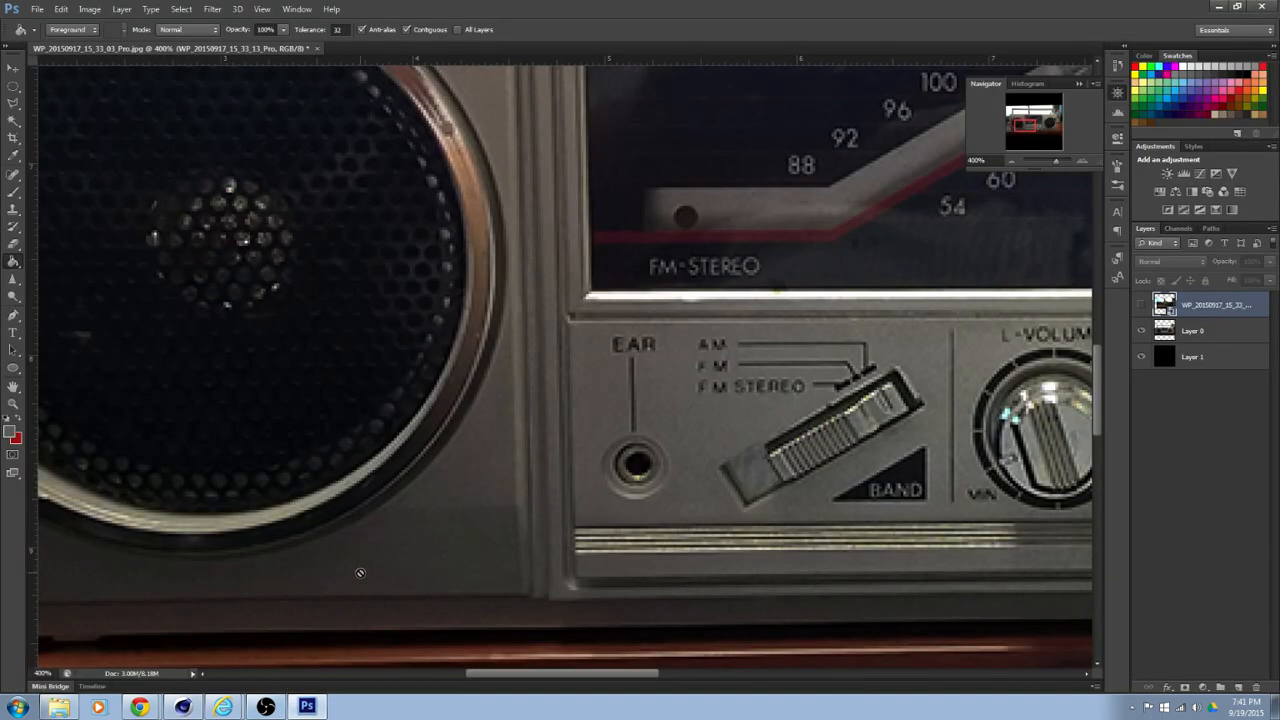
pyautogui.scroll(-2, 491, 503)
pyautogui.keyDown('alt'); pyautogui.scroll(-5, 630, 490); pyautogui.keyUp('alt')
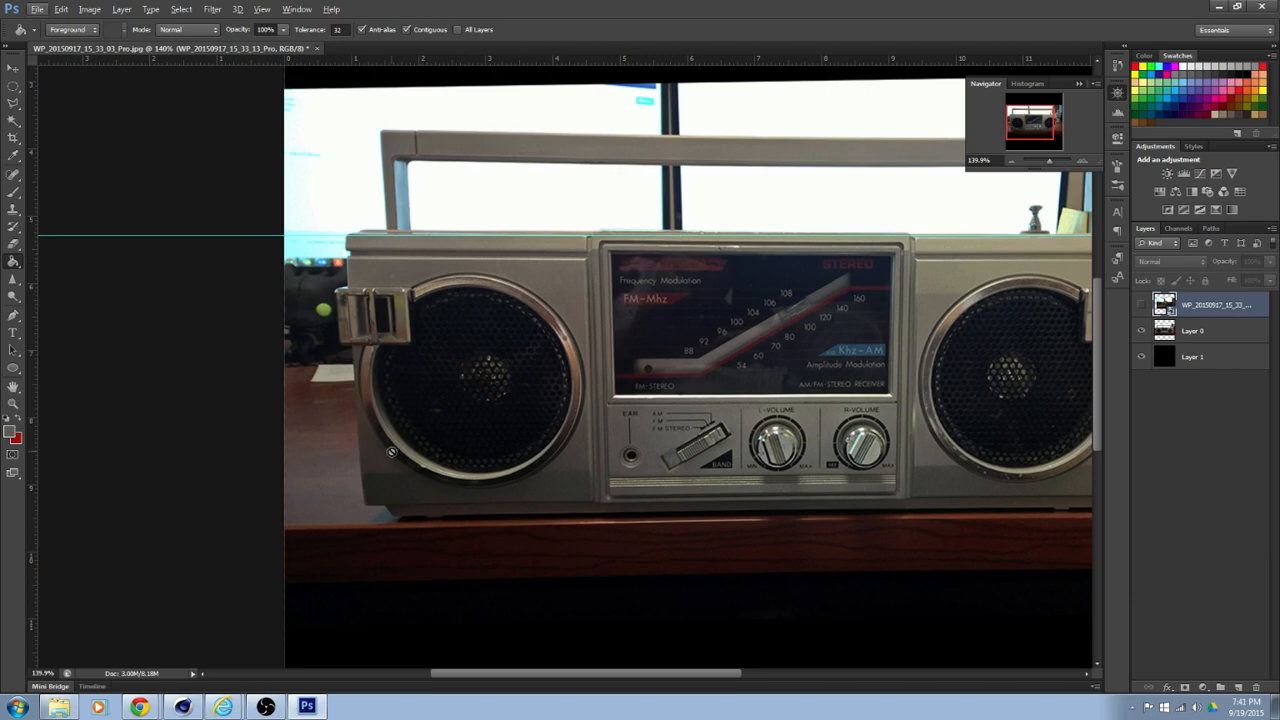
pyautogui.click(1142, 305)
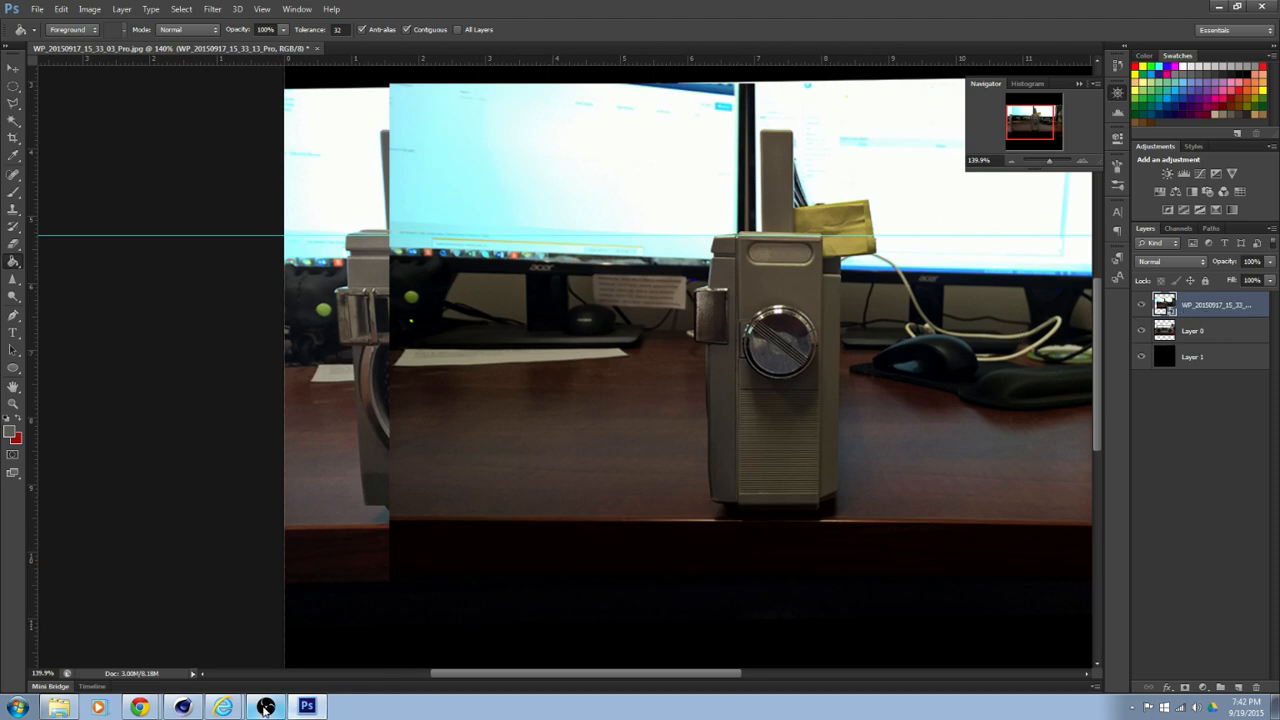
# Return to Cinema 4D and make the ref layer's reference planes listed in the object manager.
pyautogui.click(182, 707)
pyautogui.keyDown('alt'); pyautogui.moveTo(566, 471); pyautogui.dragTo(644, 365); pyautogui.keyUp('alt')
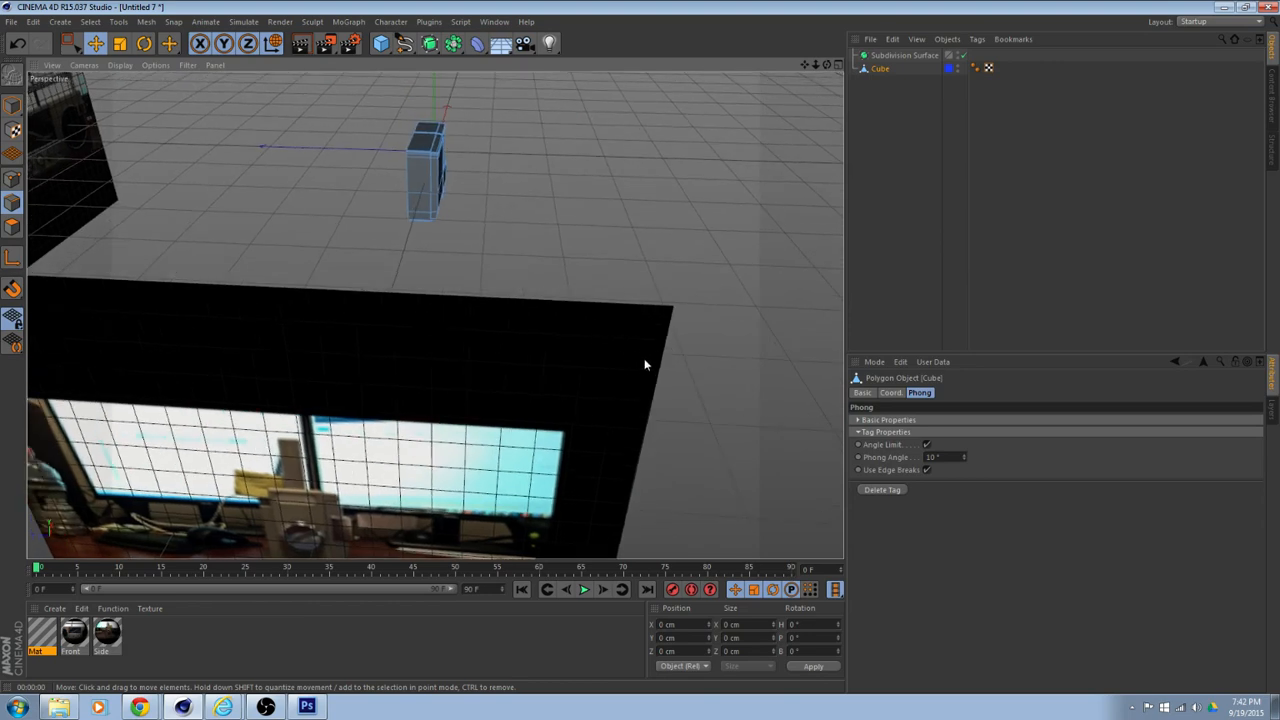
pyautogui.click(1272, 409)
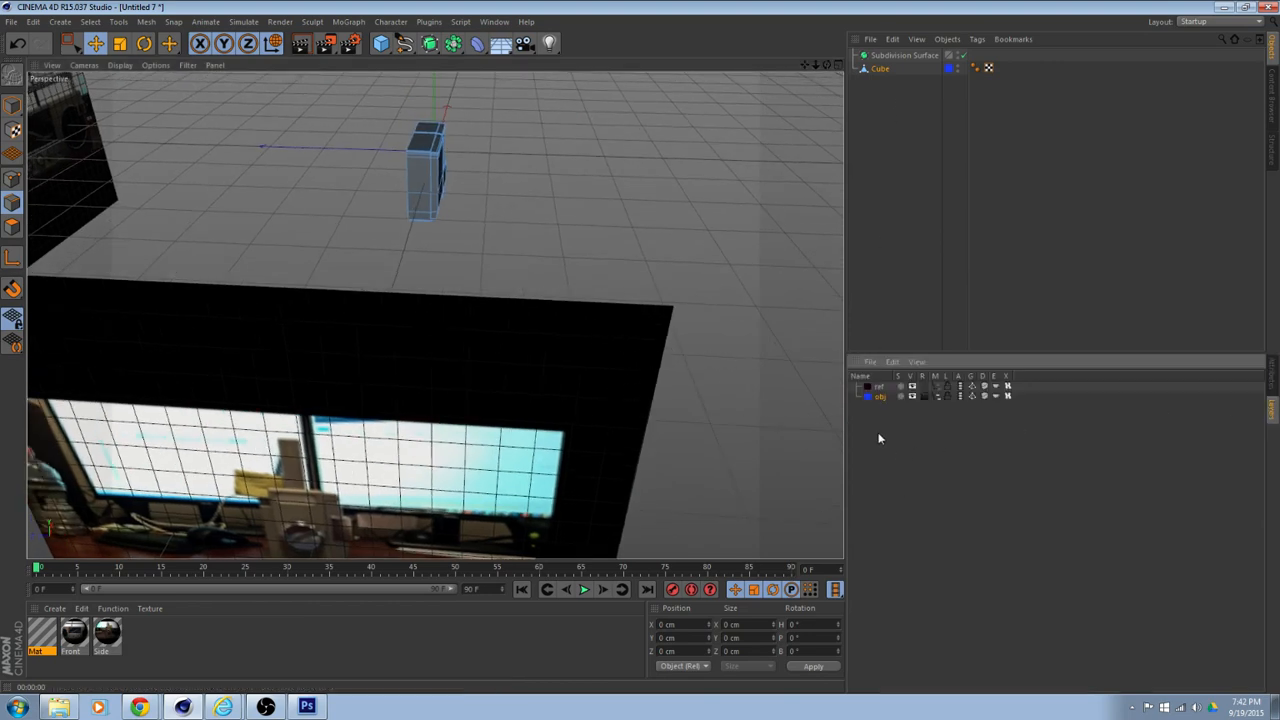
pyautogui.keyDown('alt'); pyautogui.moveTo(836, 394); pyautogui.dragTo(638, 378); pyautogui.keyUp('alt')
pyautogui.click(945, 396)
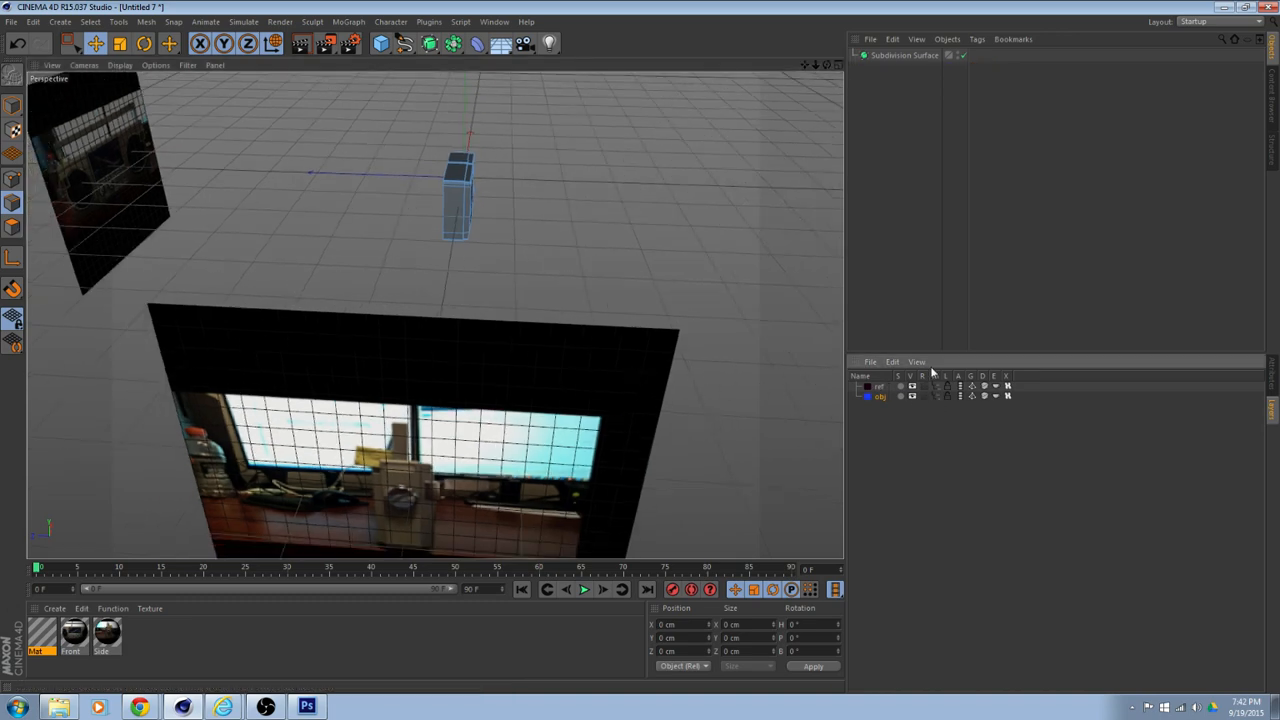
pyautogui.click(935, 396)
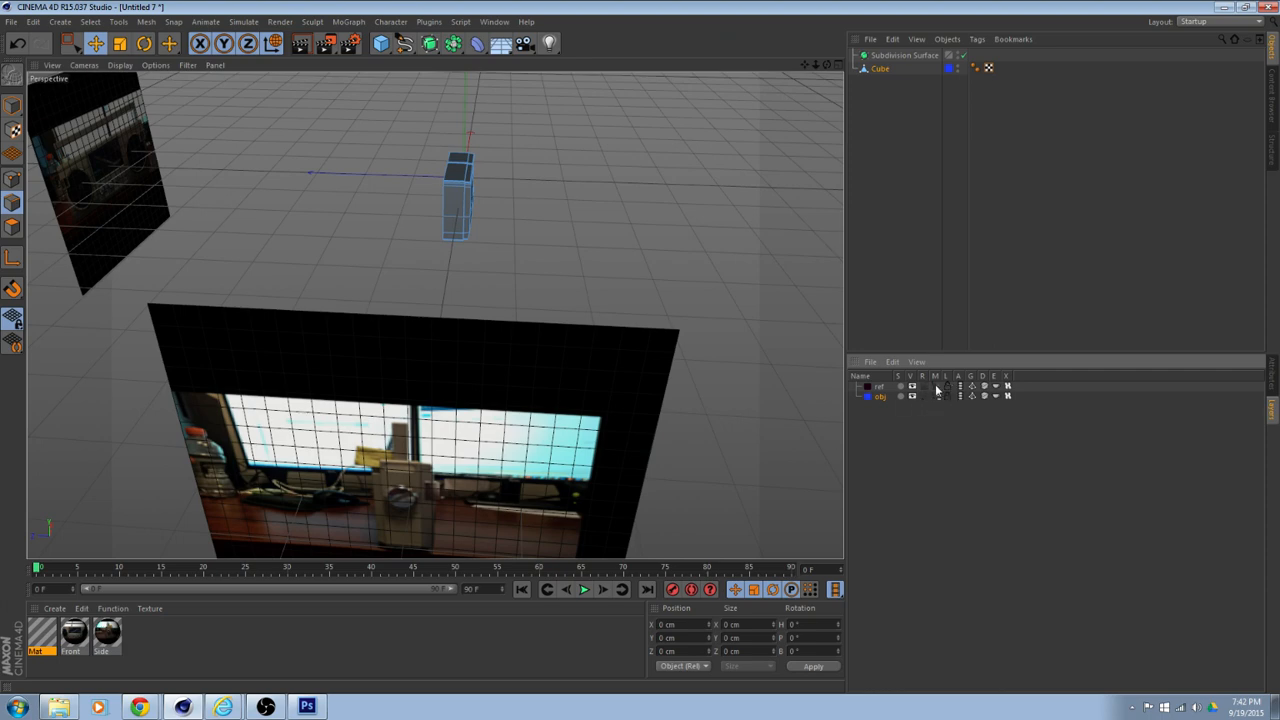
pyautogui.click(937, 387)
# Move the side-photo plane, Plane.1, along X to the opposite side of the radio model and check its placement.
pyautogui.click(884, 82)
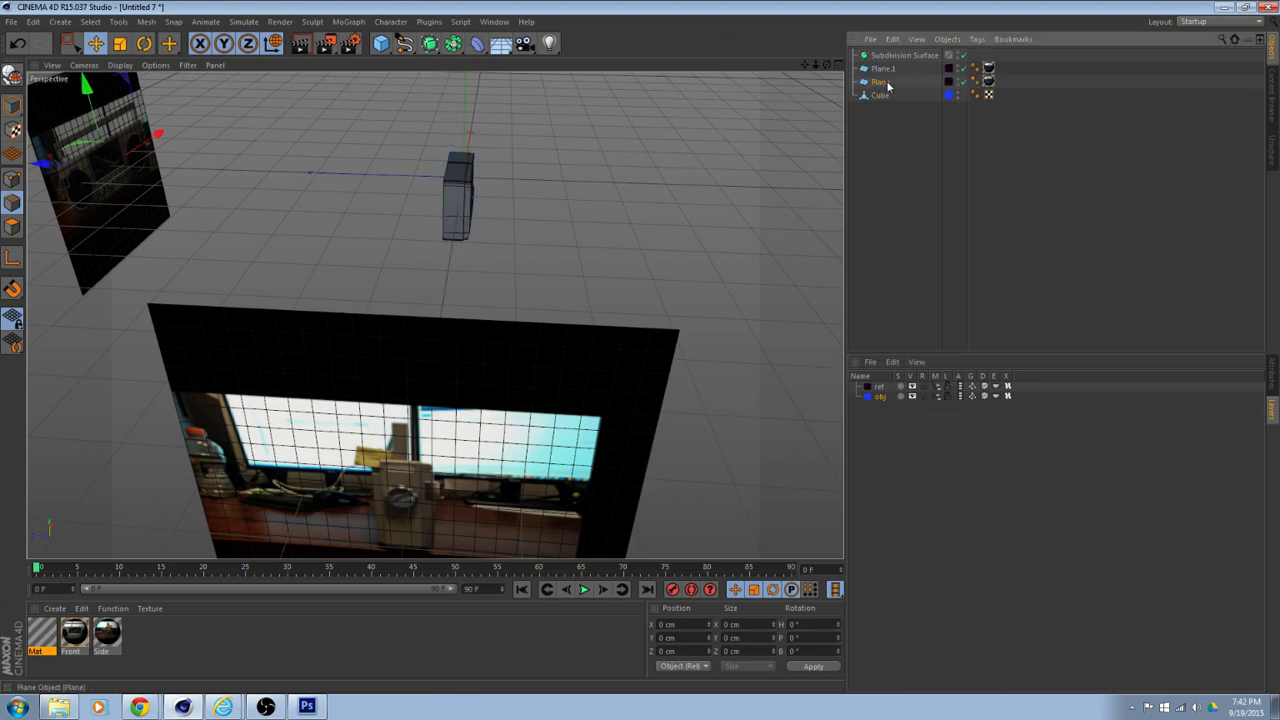
pyautogui.click(885, 69)
pyautogui.keyDown('alt'); pyautogui.moveTo(760, 170); pyautogui.dragTo(800, 312); pyautogui.keyUp('alt')
pyautogui.keyDown('alt'); pyautogui.moveTo(545, 366); pyautogui.dragTo(40, 430, button='middle'); pyautogui.keyUp('alt')
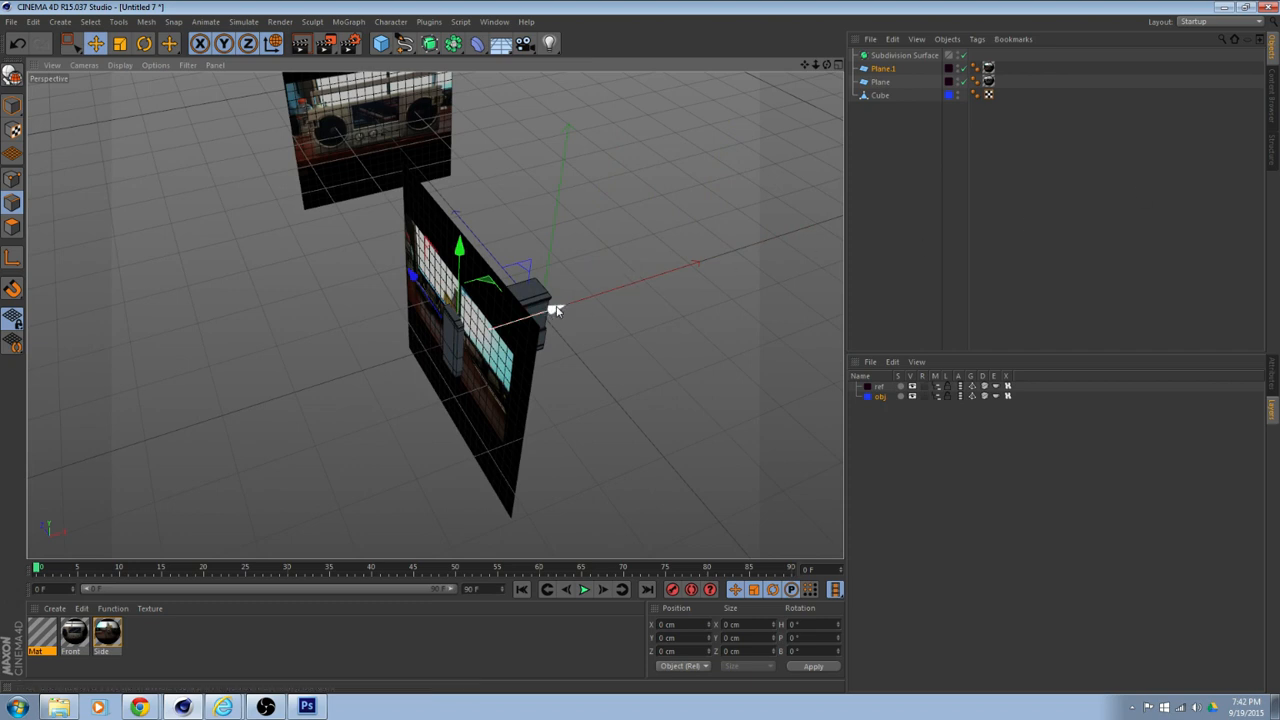
pyautogui.moveTo(553, 308); pyautogui.dragTo(652, 298)
pyautogui.keyDown('alt'); pyautogui.moveTo(520, 343); pyautogui.dragTo(335, 402, button='middle'); pyautogui.keyUp('alt')
pyautogui.moveTo(701, 272); pyautogui.dragTo(748, 256)
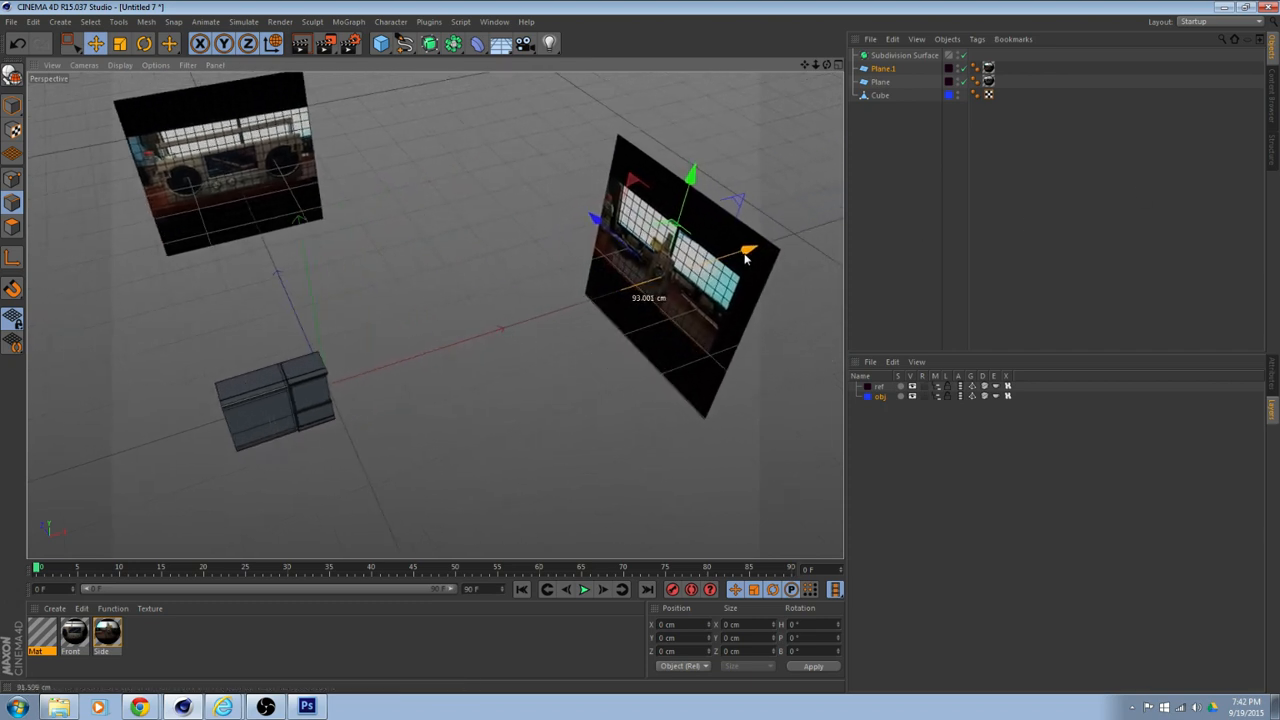
pyautogui.keyDown('alt'); pyautogui.moveTo(494, 374); pyautogui.dragTo(537, 333); pyautogui.keyUp('alt')
pyautogui.keyDown('alt'); pyautogui.moveTo(423, 420); pyautogui.dragTo(367, 413); pyautogui.keyUp('alt')
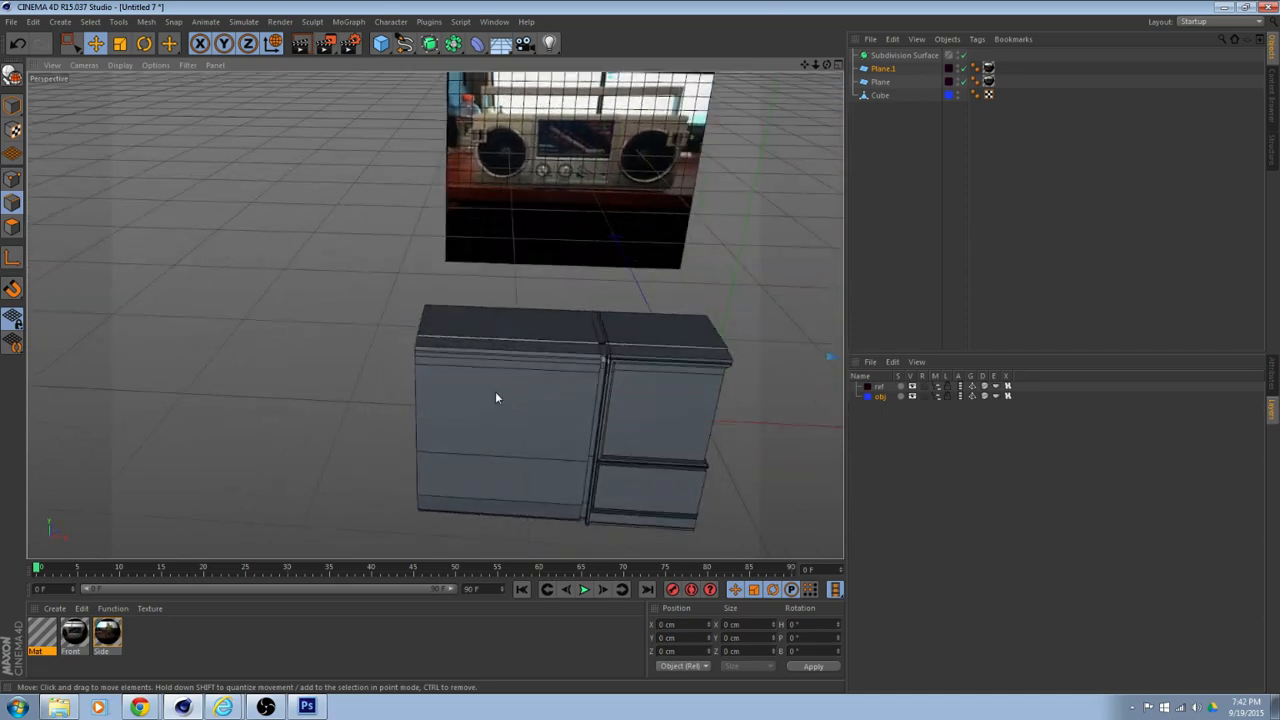
pyautogui.keyDown('alt'); pyautogui.moveTo(495, 398); pyautogui.dragTo(383, 405); pyautogui.keyUp('alt')
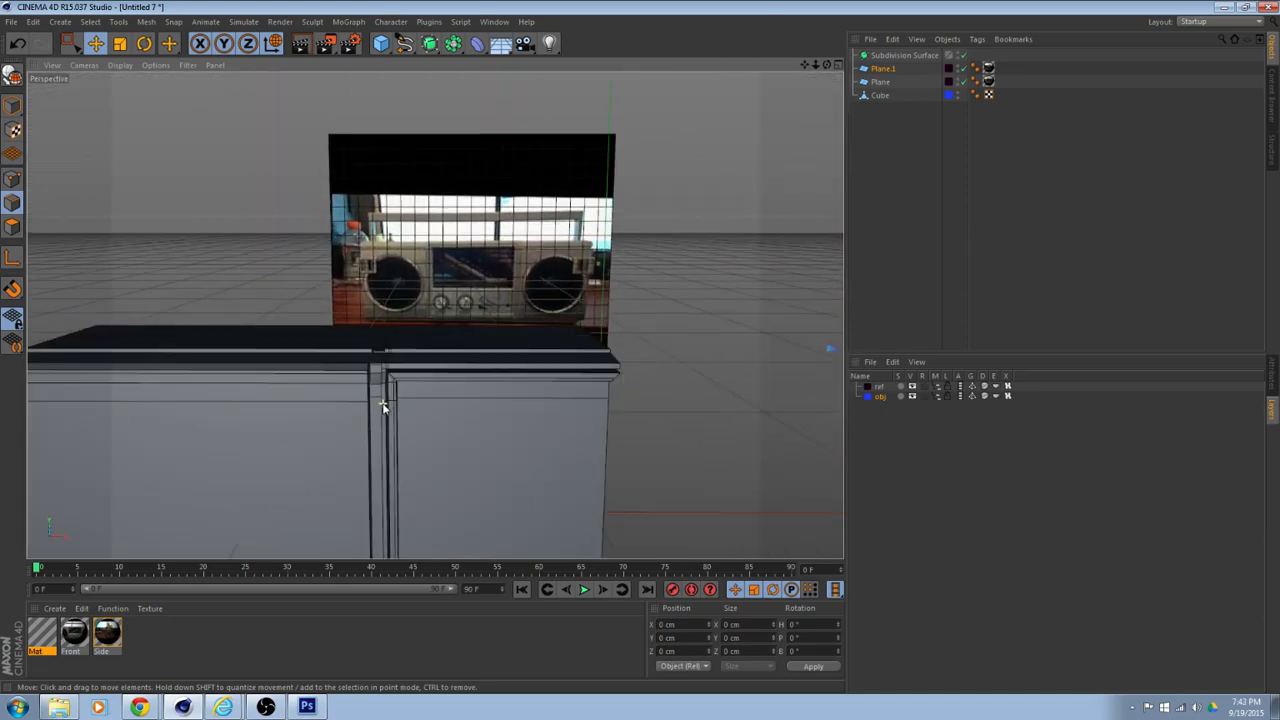
# Select the Cube and delete the two small polygons capping the upper front end of the vertical groove.
pyautogui.scroll(3, 383, 405)
pyautogui.scroll(4, 368, 367)
pyautogui.keyDown('alt'); pyautogui.moveTo(389, 356); pyautogui.dragTo(390, 312); pyautogui.keyUp('alt')
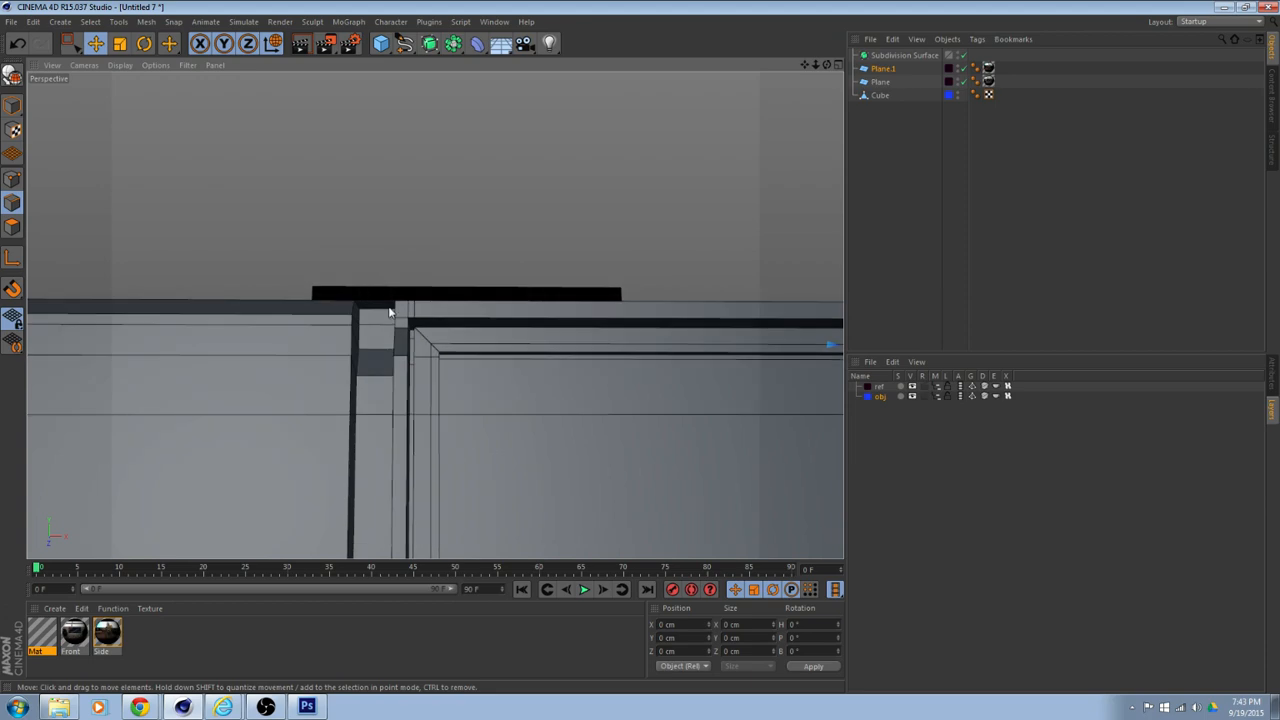
pyautogui.click(882, 96)
pyautogui.keyDown('alt'); pyautogui.moveTo(380, 363); pyautogui.dragTo(378, 315); pyautogui.keyUp('alt')
pyautogui.keyDown('alt'); pyautogui.moveTo(418, 258); pyautogui.dragTo(381, 217); pyautogui.keyUp('alt')
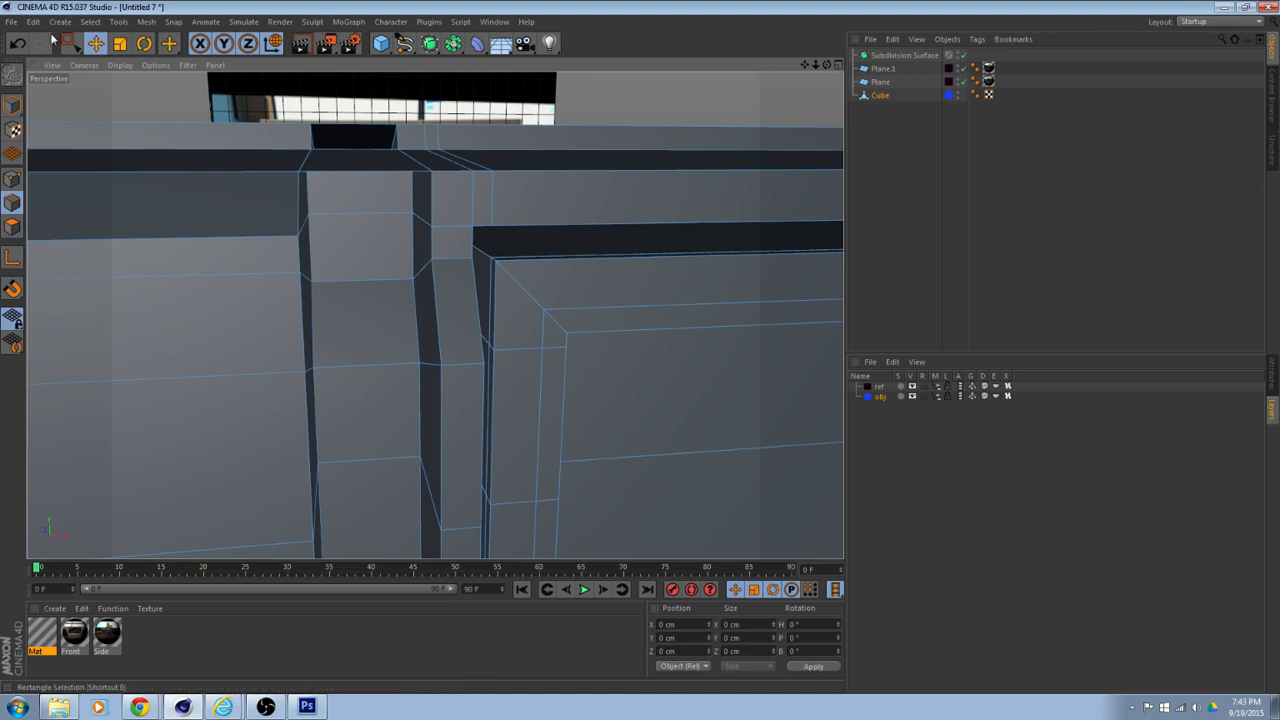
pyautogui.click(12, 226)
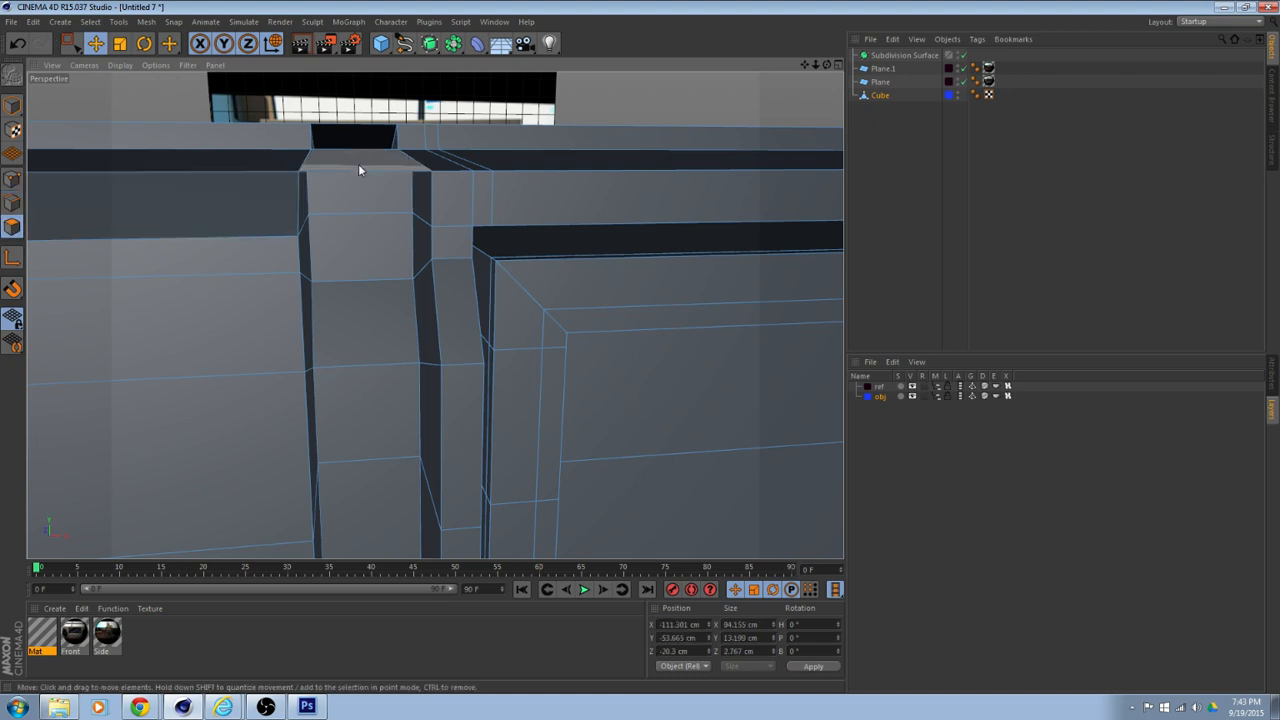
pyautogui.click(358, 164)
pyautogui.press('Delete')
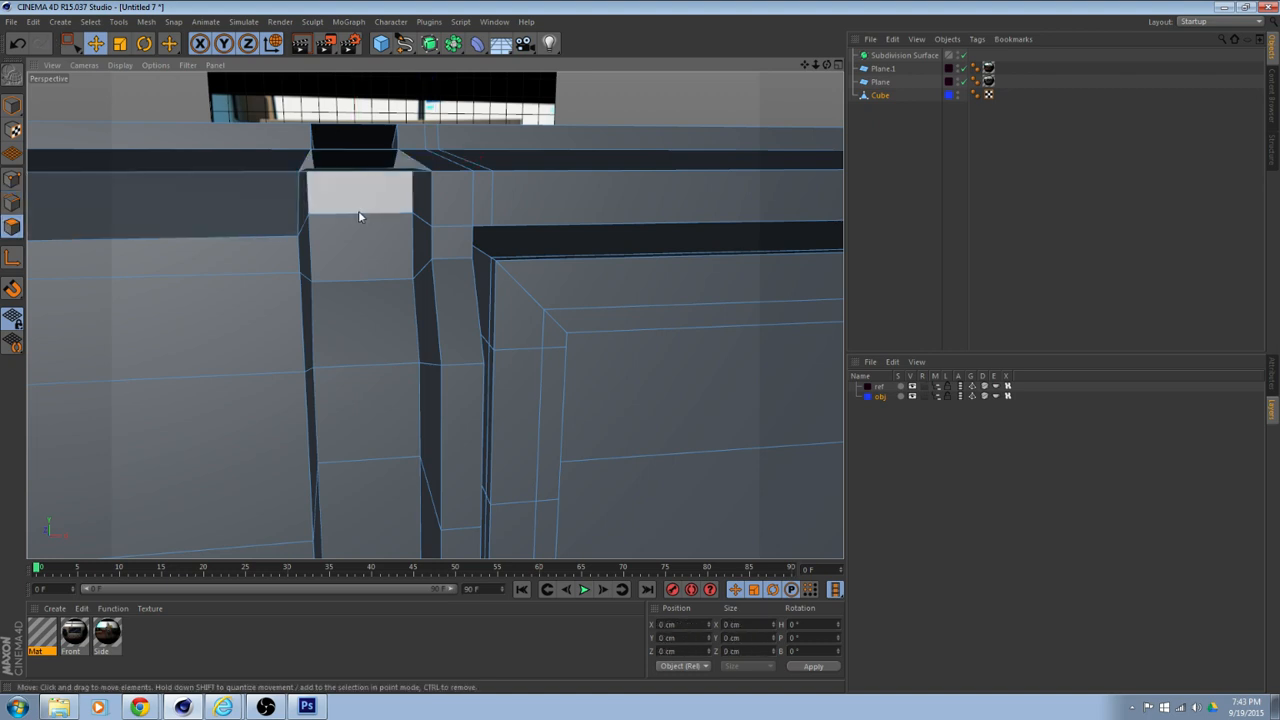
pyautogui.keyDown('alt'); pyautogui.moveTo(374, 181); pyautogui.dragTo(369, 251); pyautogui.keyUp('alt')
pyautogui.click(386, 206)
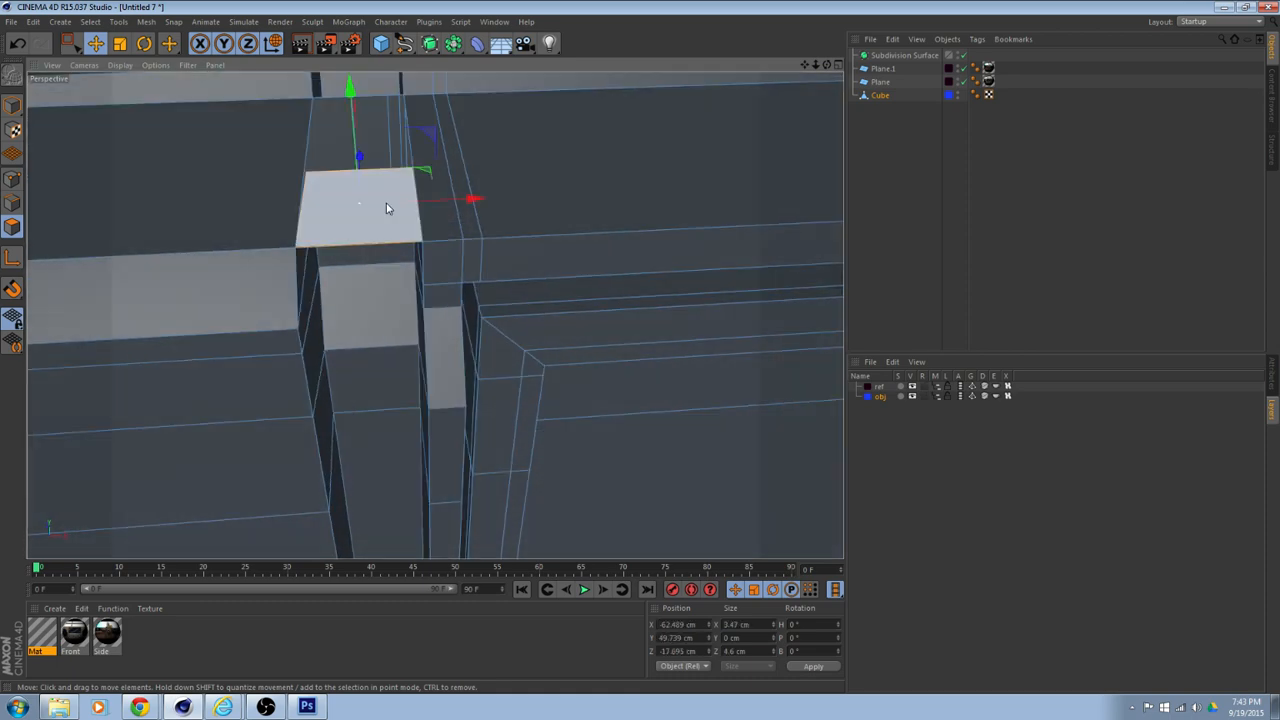
pyautogui.press('Delete')
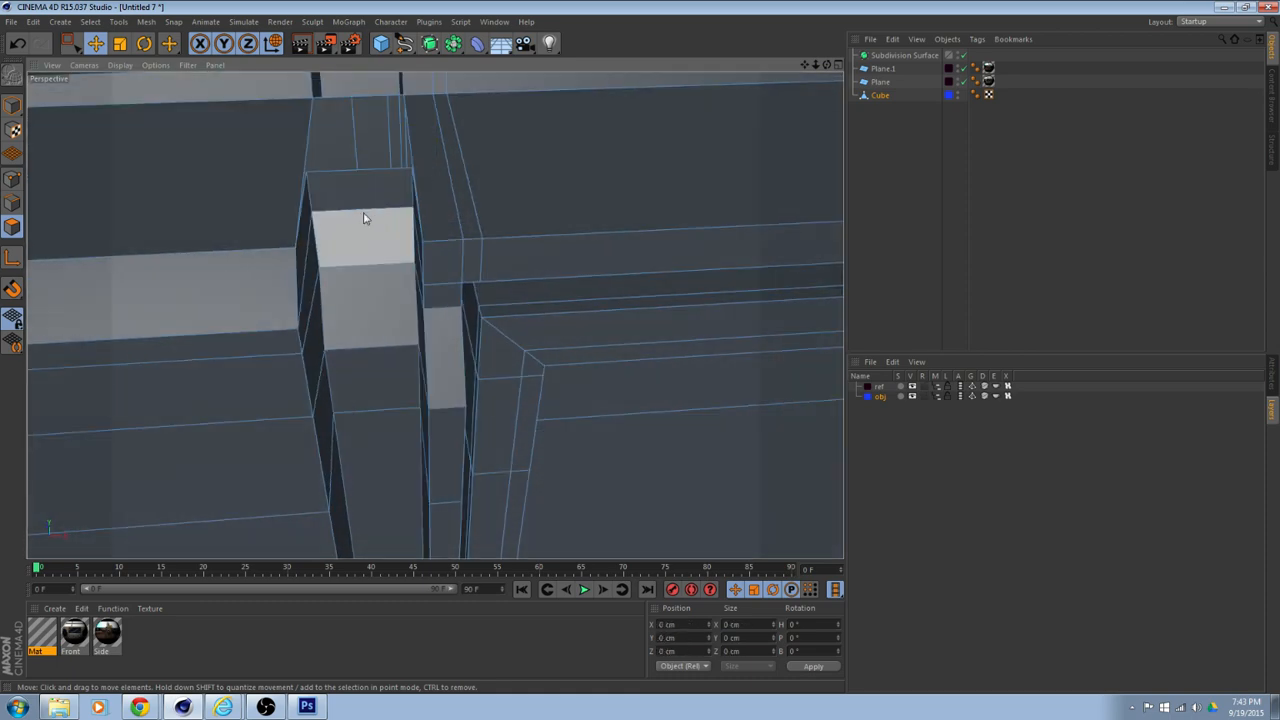
# Lower the short edge across the groove's upper front end to about 48.455 cm in Y.
pyautogui.keyDown('alt'); pyautogui.moveTo(363, 223); pyautogui.dragTo(230, 85); pyautogui.keyUp('alt')
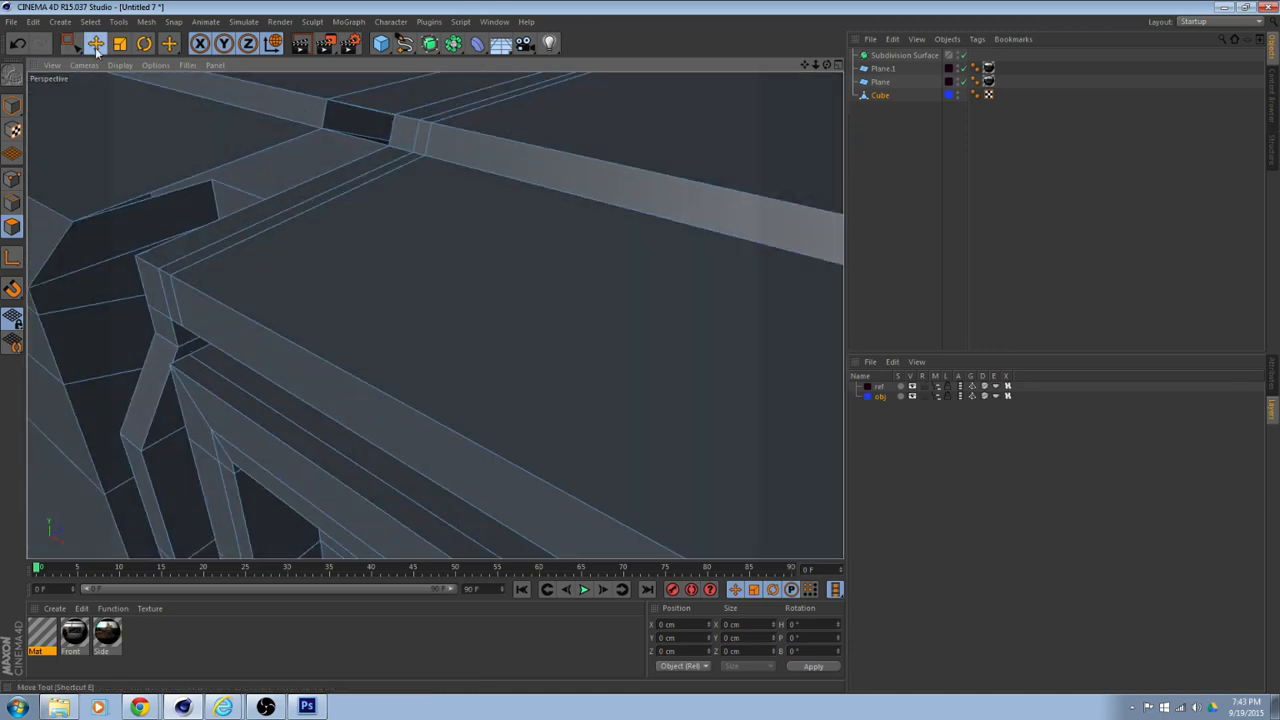
pyautogui.keyDown('alt'); pyautogui.moveTo(100, 230); pyautogui.dragTo(77, 194); pyautogui.keyUp('alt')
pyautogui.click(245, 178)
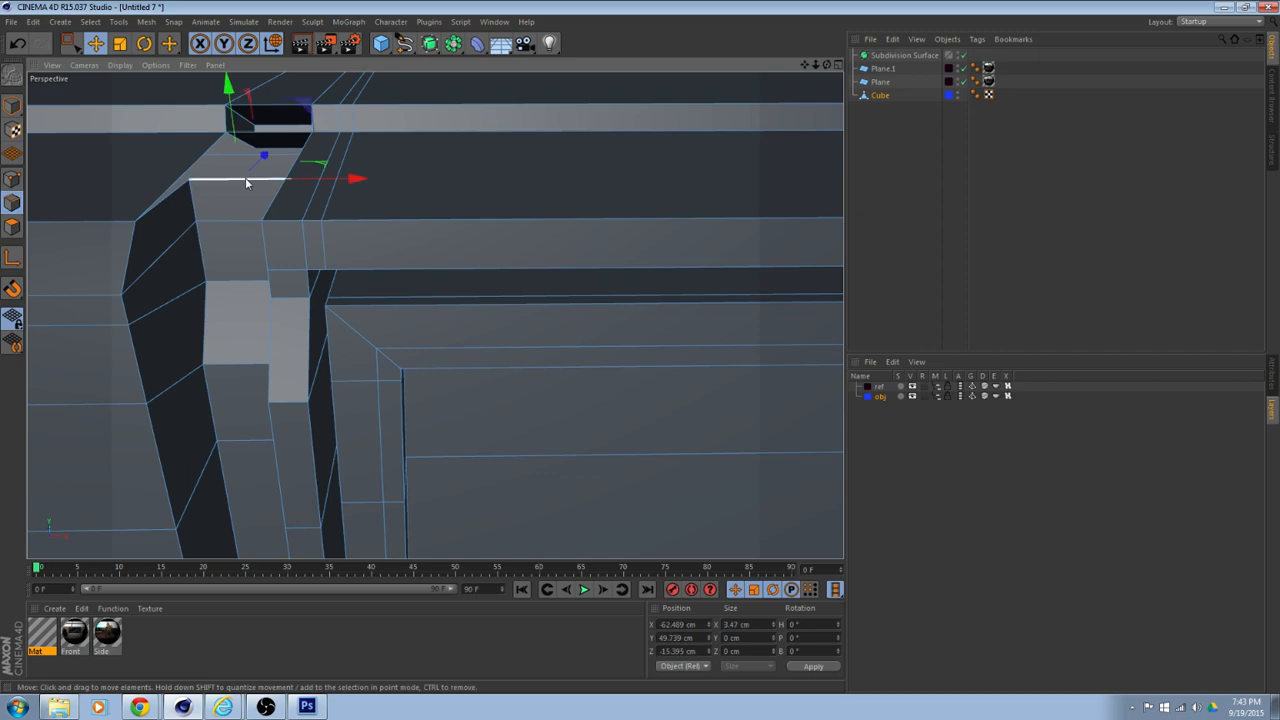
pyautogui.moveTo(229, 90); pyautogui.dragTo(230, 123)
pyautogui.keyDown('alt'); pyautogui.moveTo(248, 124); pyautogui.dragTo(114, 188); pyautogui.keyUp('alt')
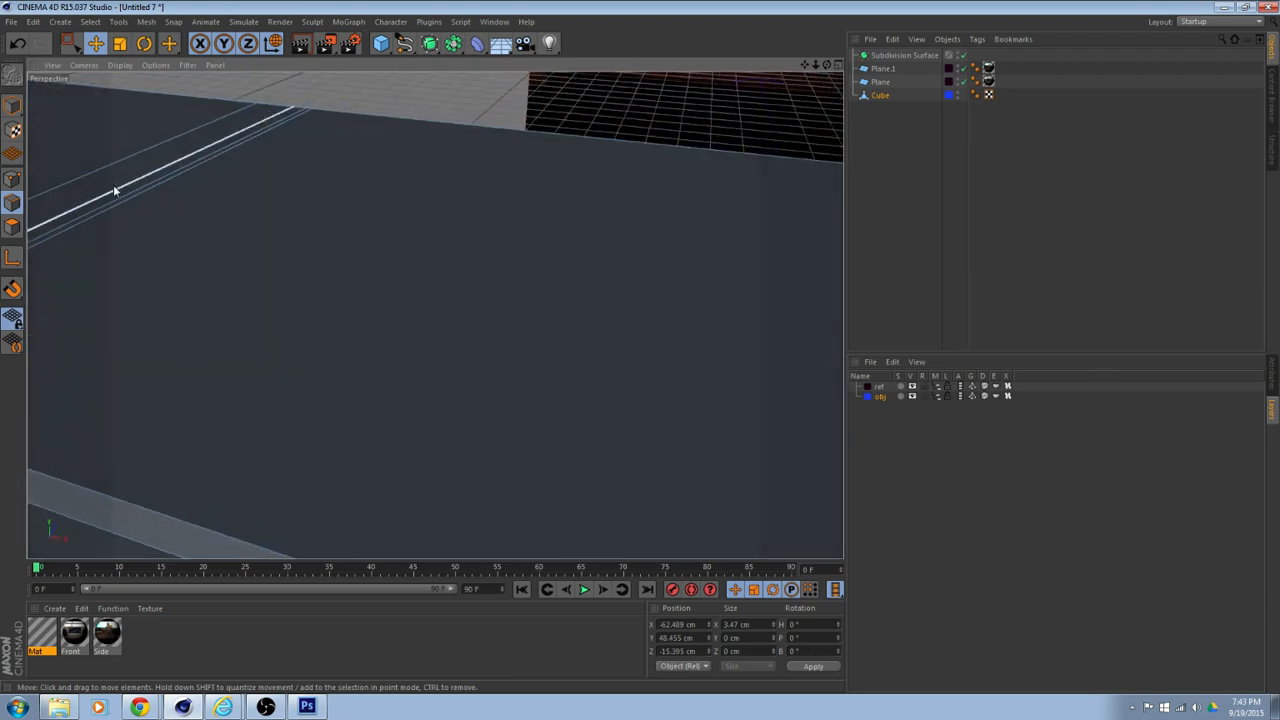
pyautogui.keyDown('alt'); pyautogui.moveTo(184, 164); pyautogui.dragTo(2, 338); pyautogui.keyUp('alt')
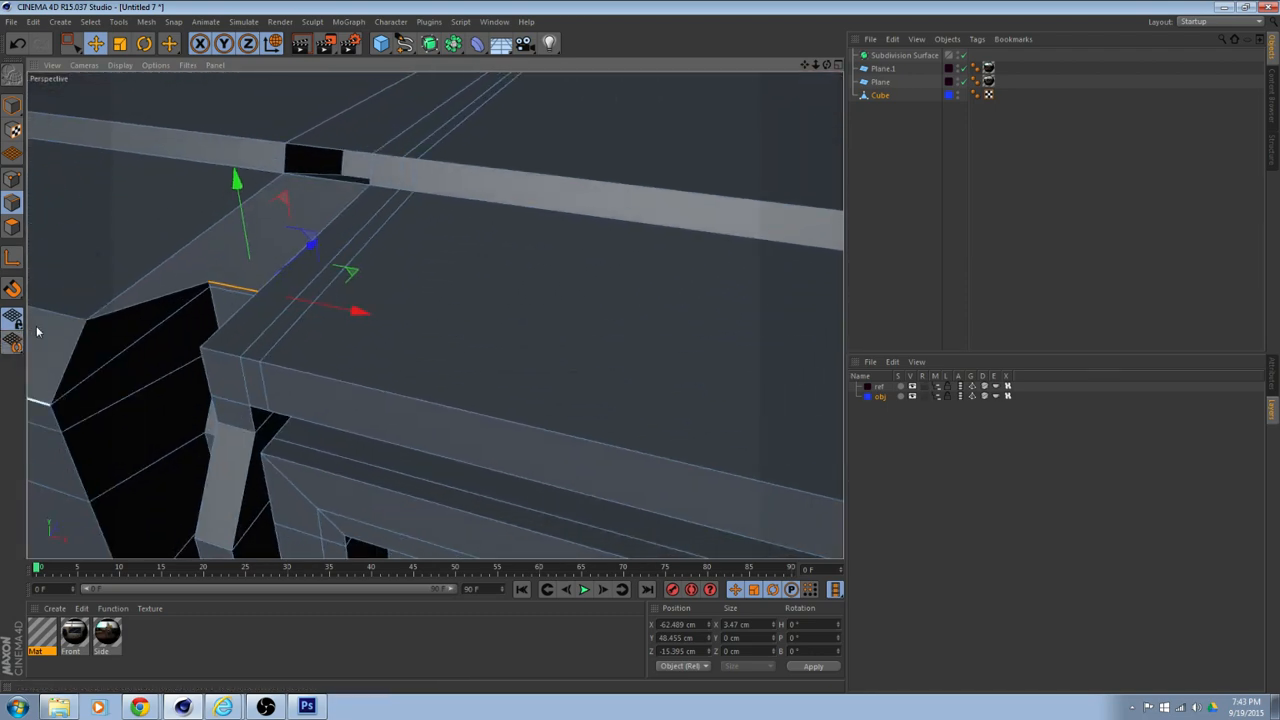
pyautogui.keyDown('alt'); pyautogui.moveTo(180, 274); pyautogui.dragTo(272, 212); pyautogui.keyUp('alt')
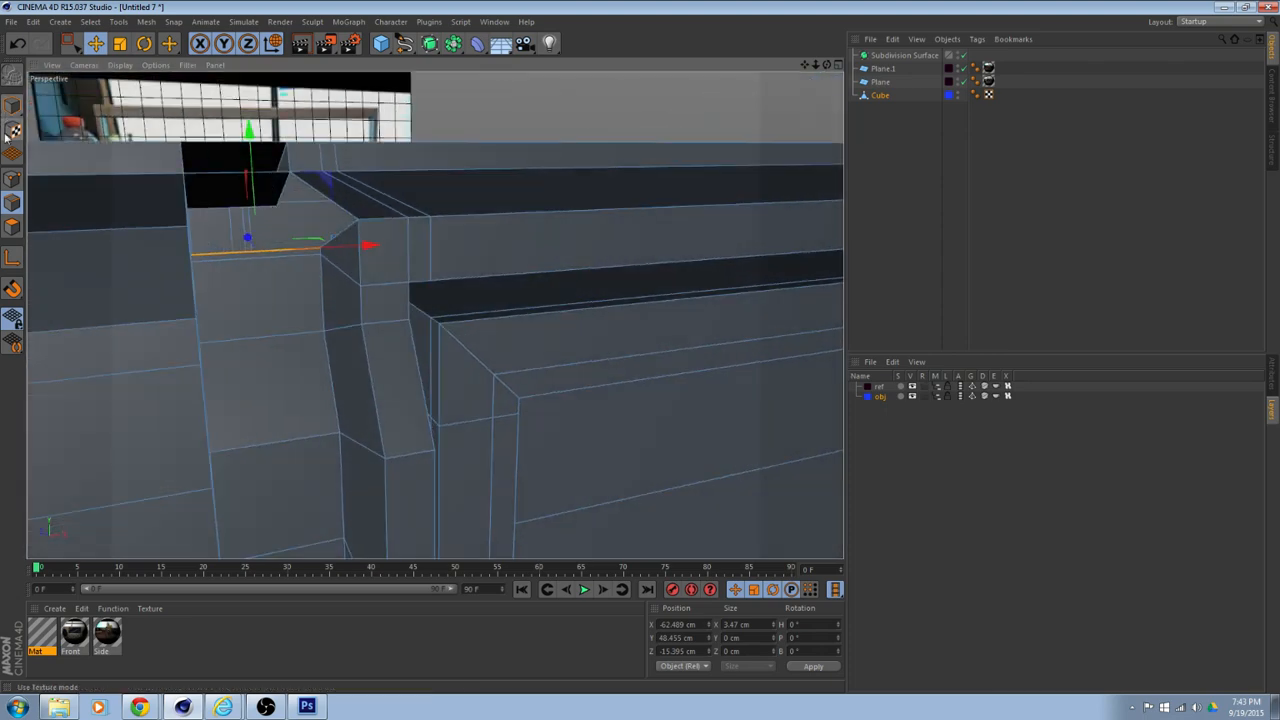
# Delete the polygon covering the groove at the step between the lower and upper top ledges.
pyautogui.click(13, 226)
pyautogui.click(257, 191)
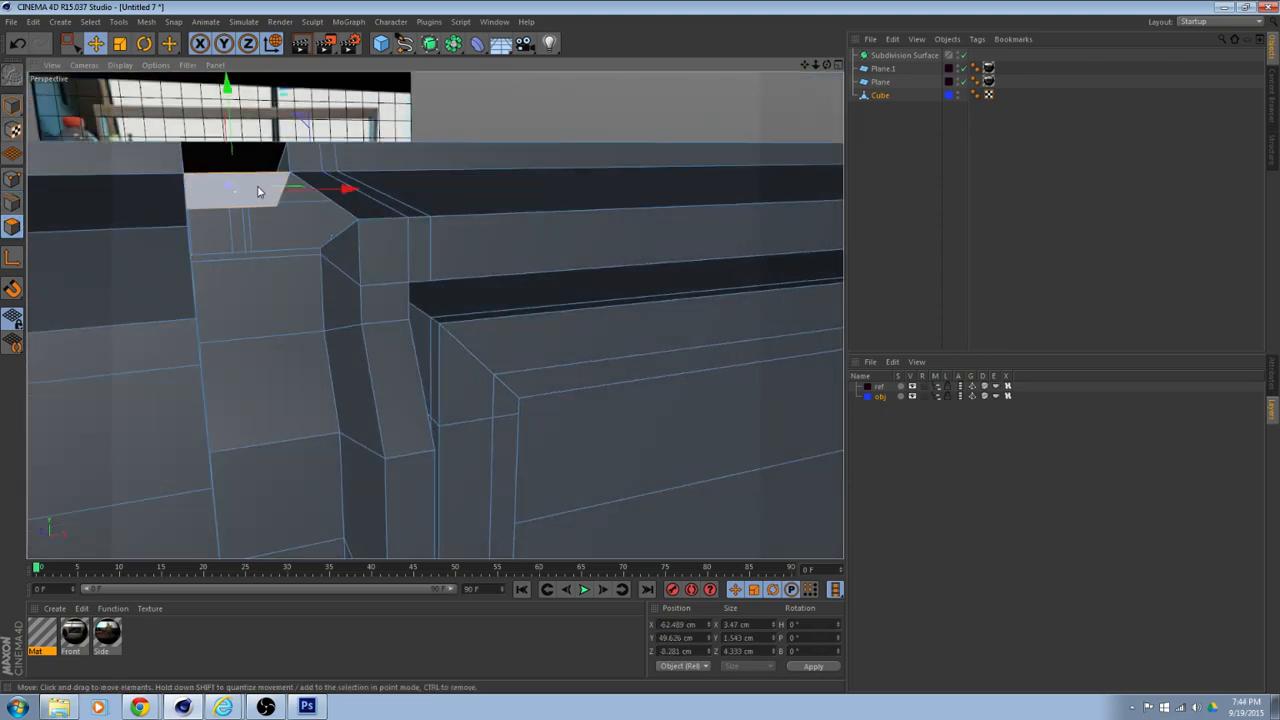
pyautogui.press('Delete')
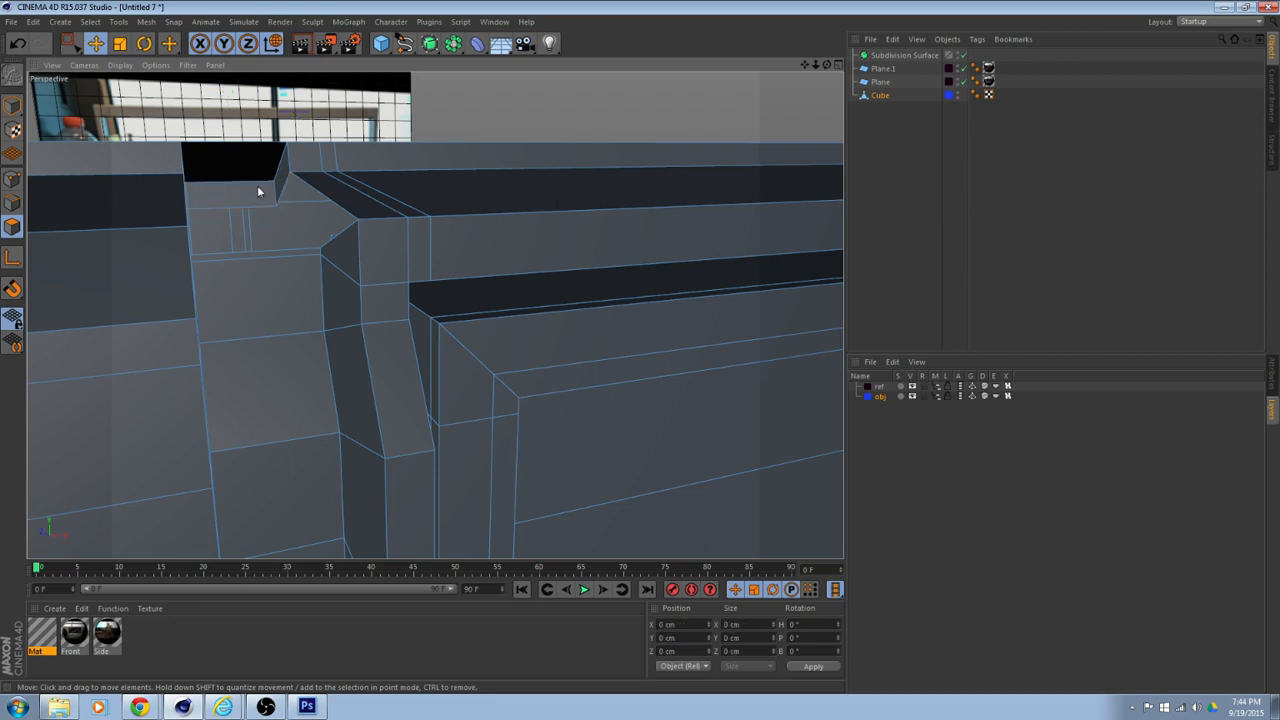
# Use Bridge on the open edges beside the groove on the lower top ledge to fill in its missing side wall.
pyautogui.keyDown('alt'); pyautogui.moveTo(341, 211); pyautogui.dragTo(410, 290); pyautogui.keyUp('alt')
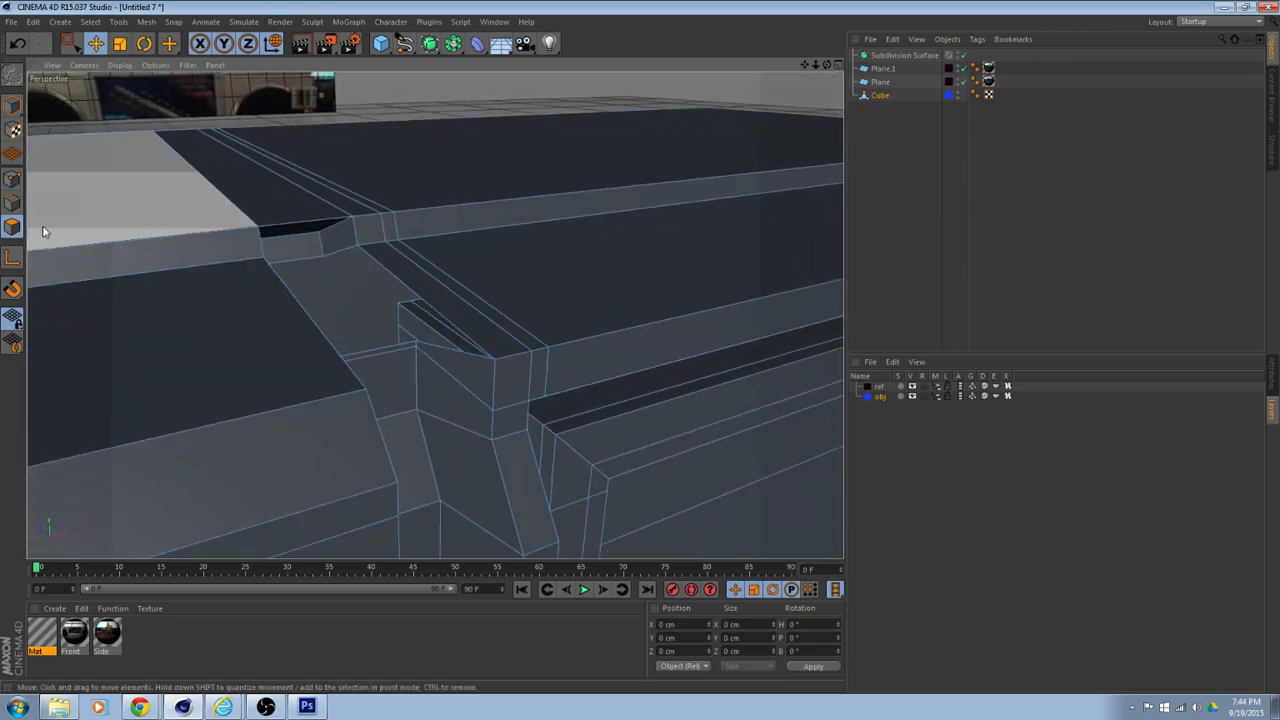
pyautogui.click(13, 203)
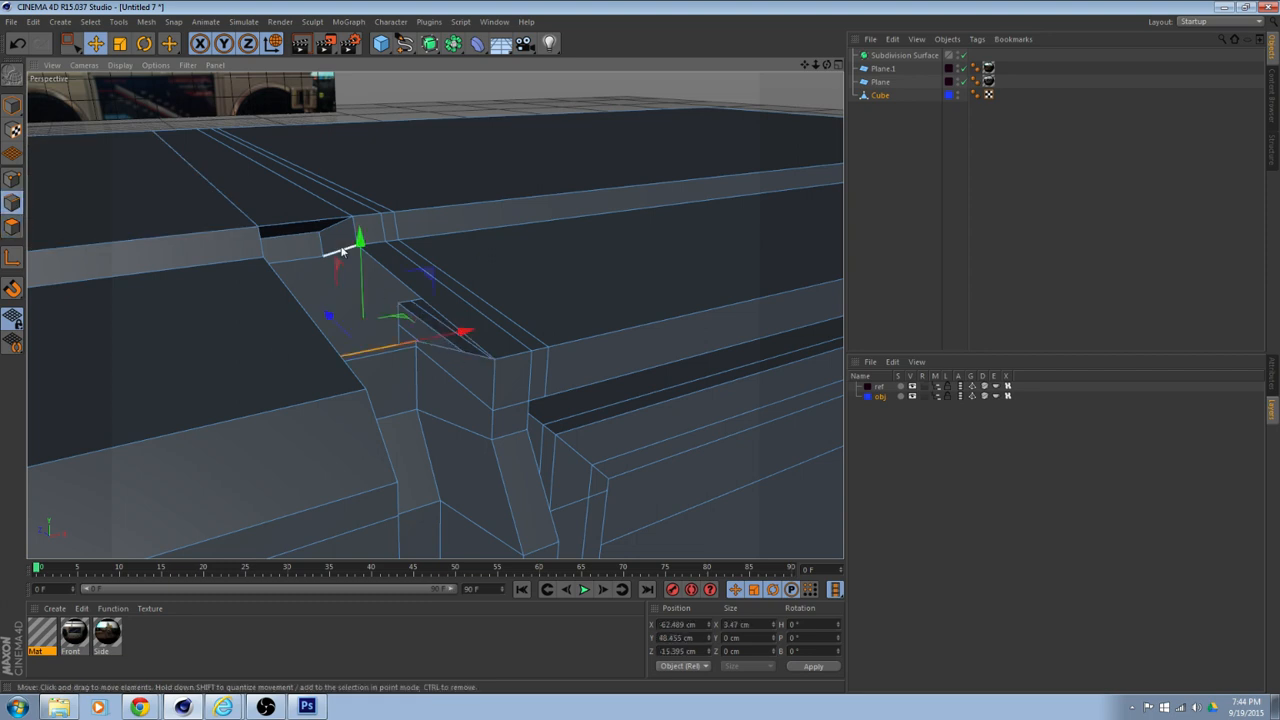
pyautogui.rightClick(596, 318)
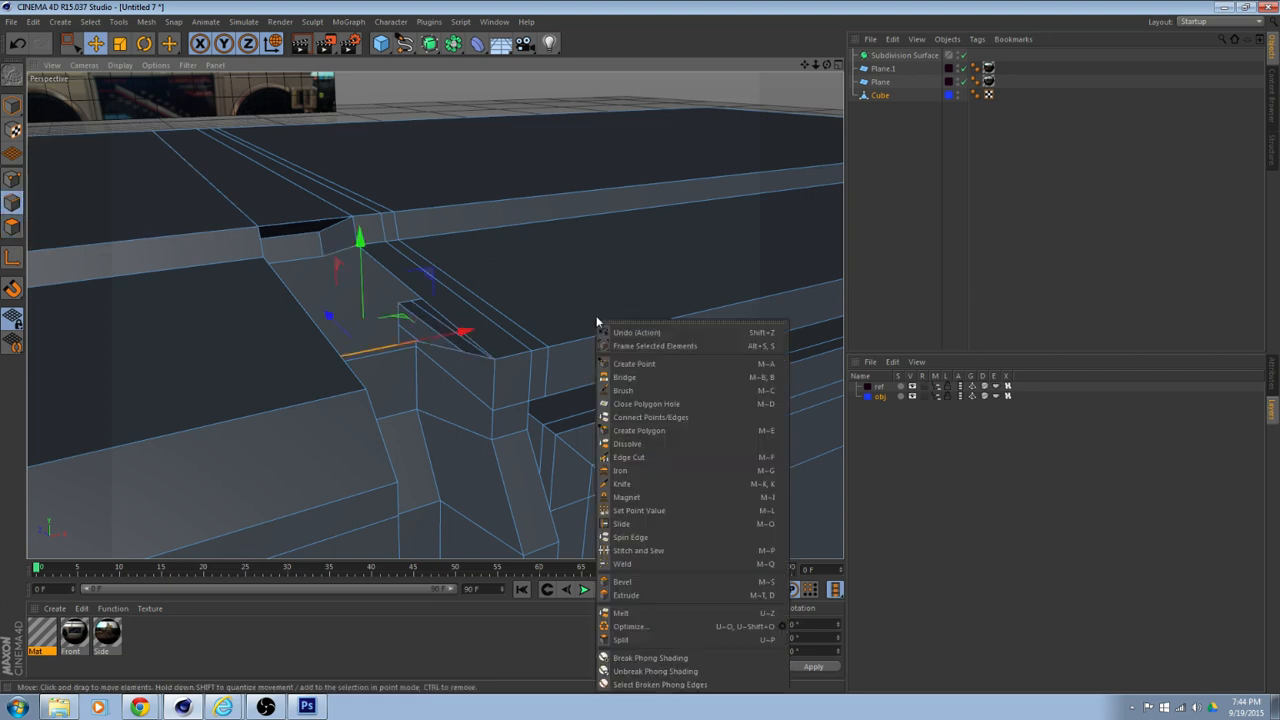
pyautogui.click(626, 377)
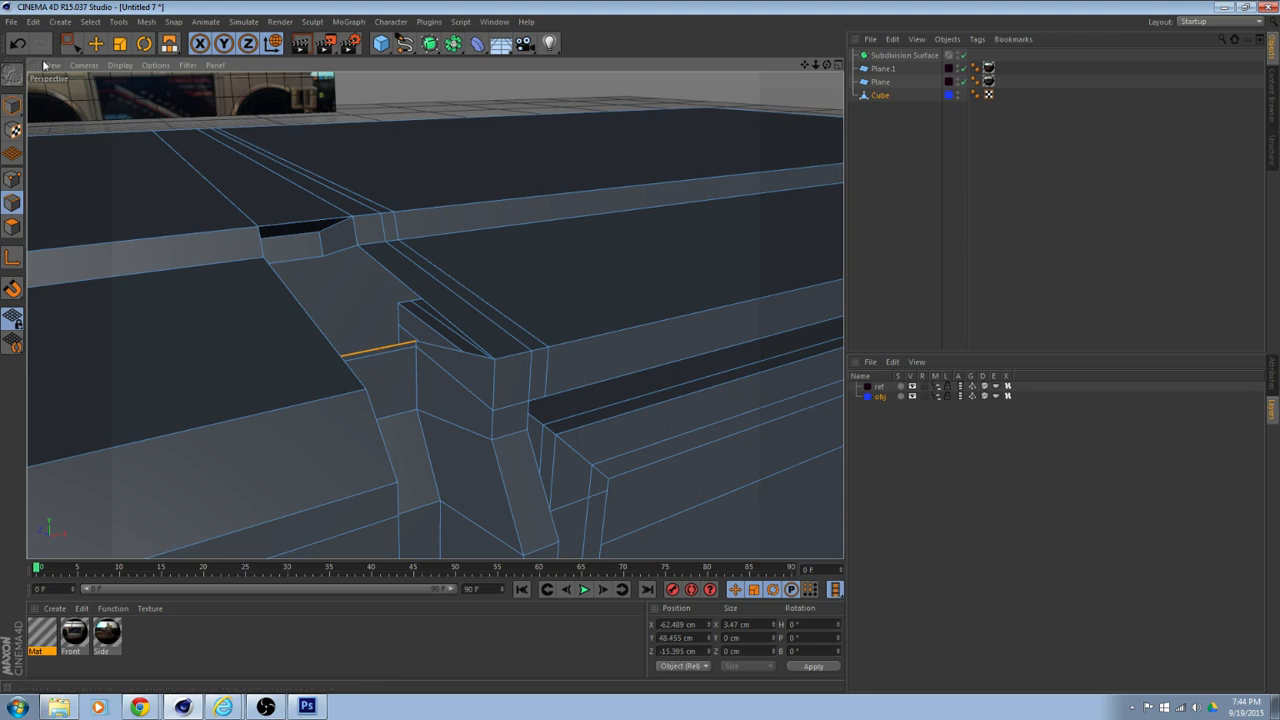
pyautogui.click(94, 45)
pyautogui.click(131, 128)
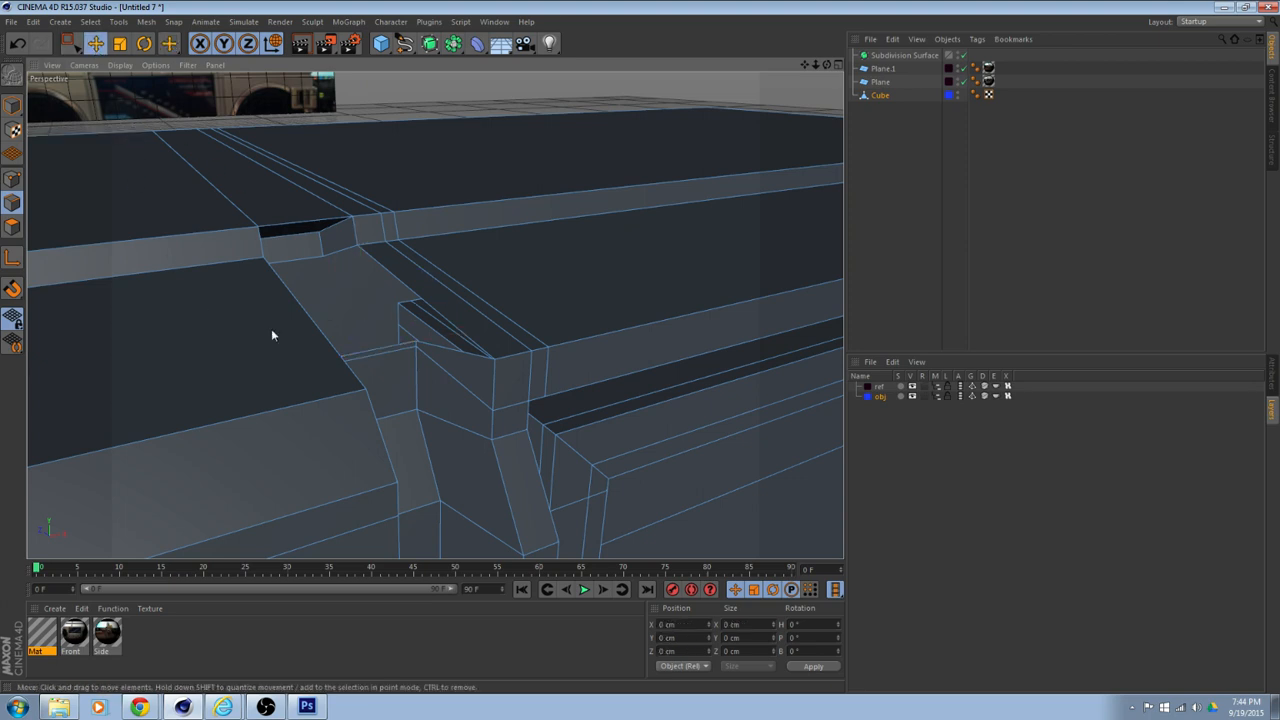
pyautogui.rightClick(493, 300)
pyautogui.click(546, 354)
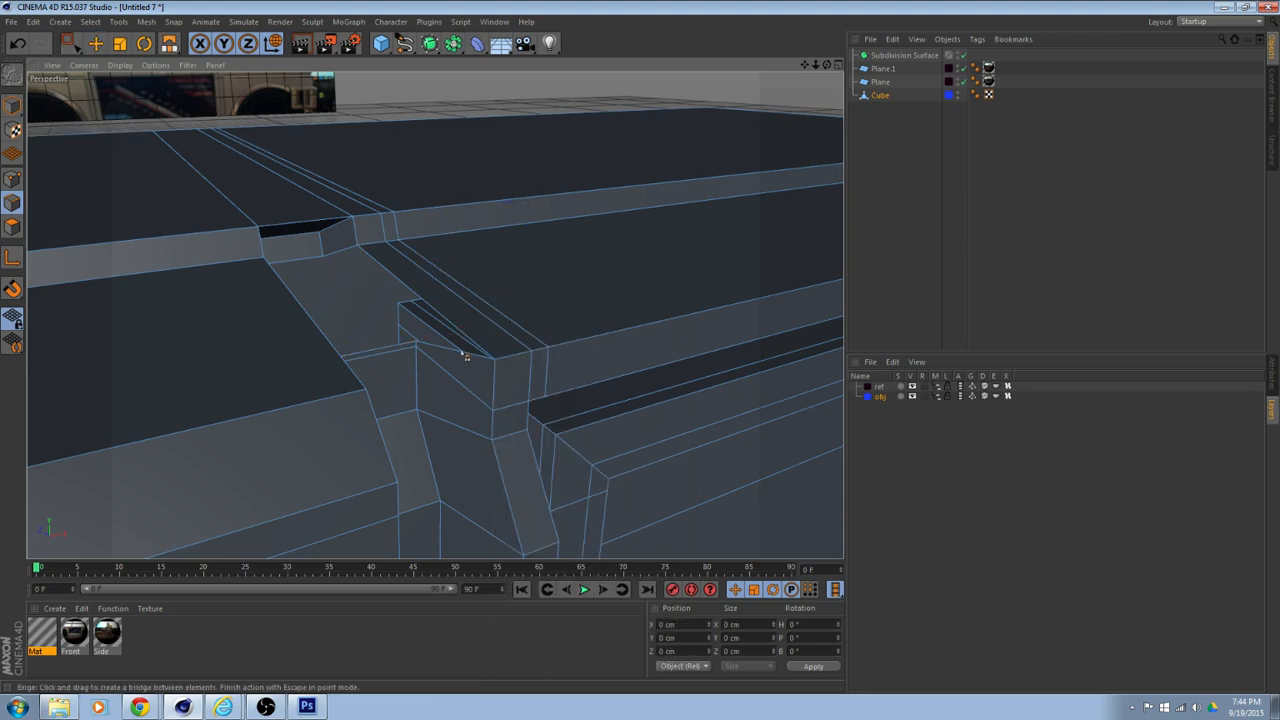
pyautogui.scroll(2, 469, 360)
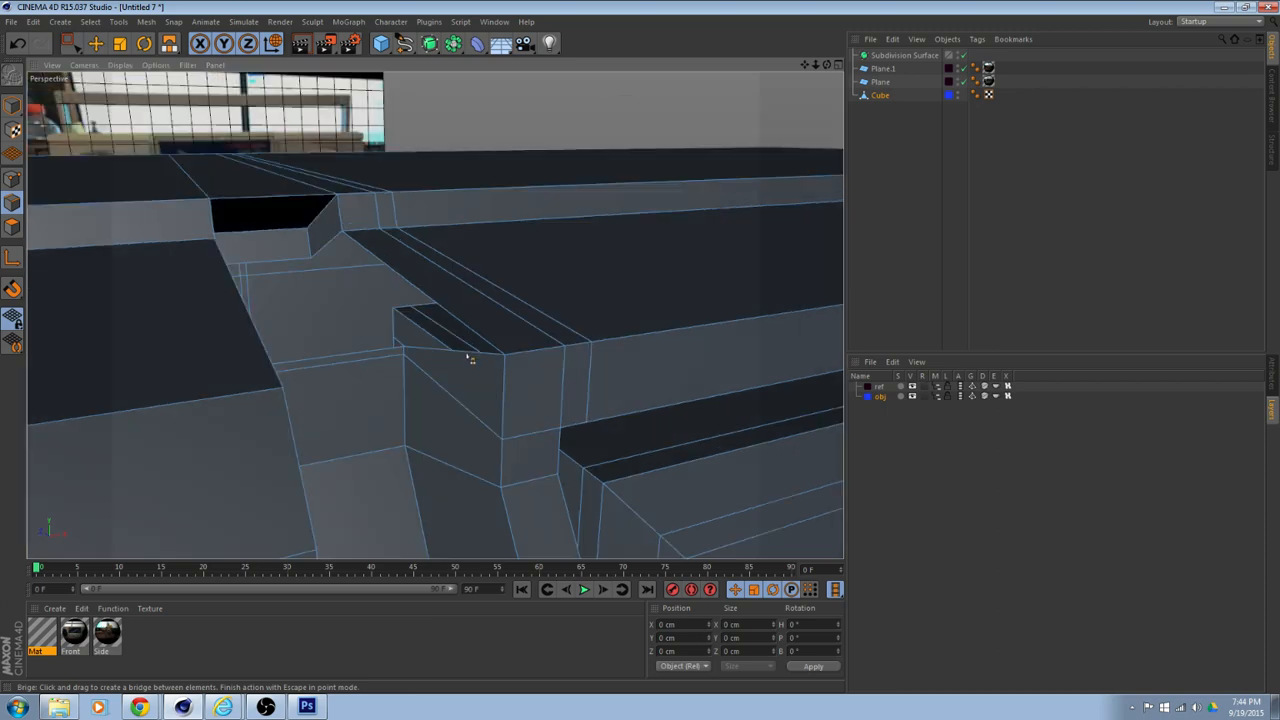
pyautogui.moveTo(467, 356); pyautogui.dragTo(480, 243)
pyautogui.keyDown('alt'); pyautogui.moveTo(480, 243); pyautogui.dragTo(352, 420); pyautogui.keyUp('alt')
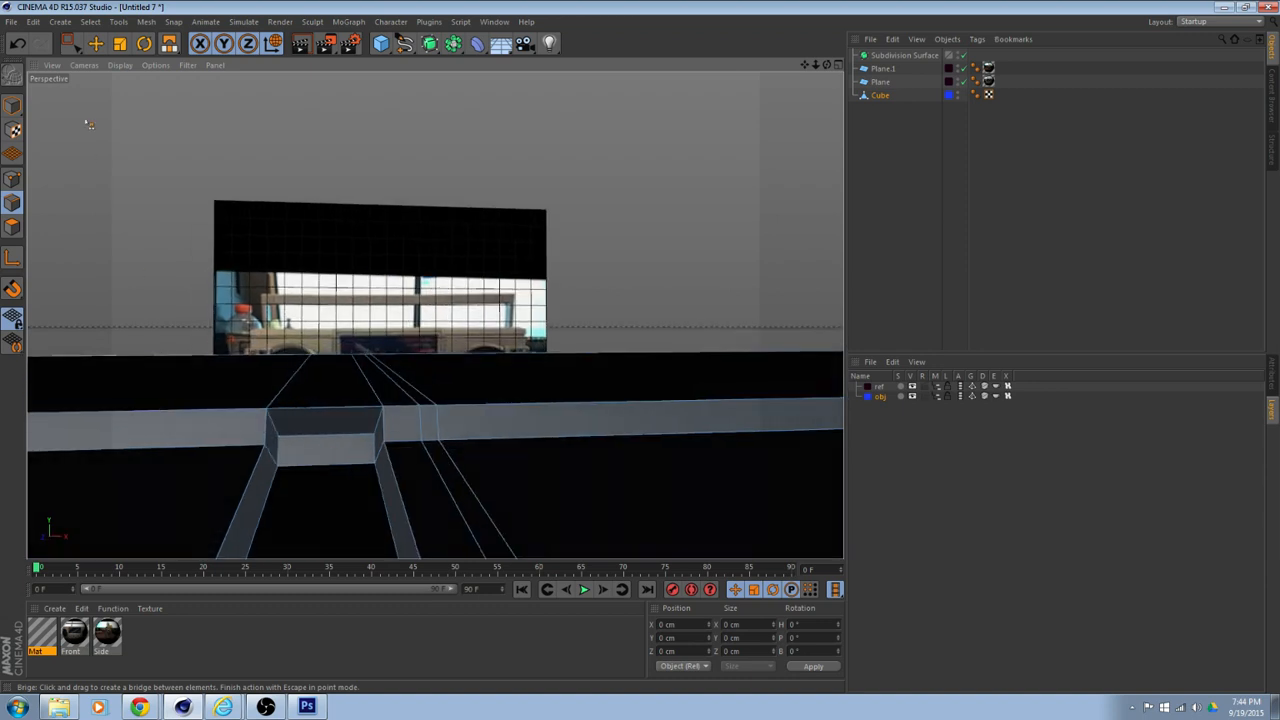
# Delete the long polygon covering the groove along the upper top surface of the Cube.
pyautogui.press('e')
pyautogui.click(12, 226)
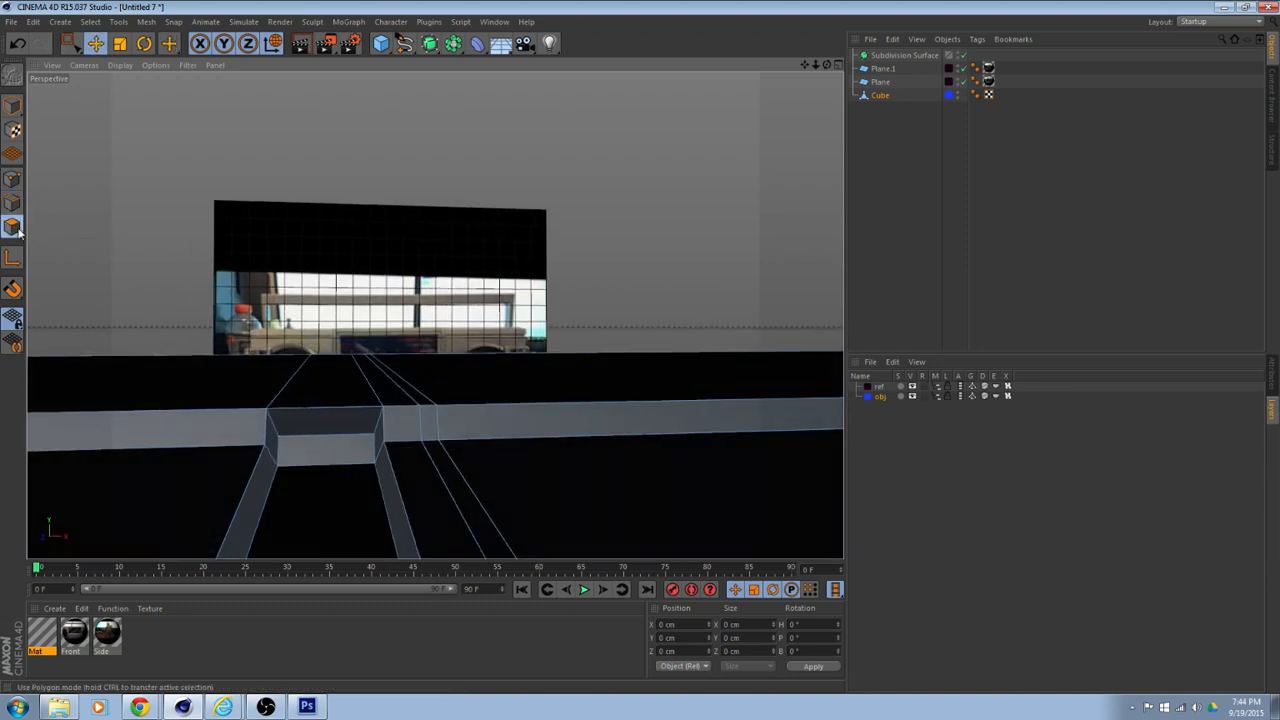
pyautogui.click(316, 390)
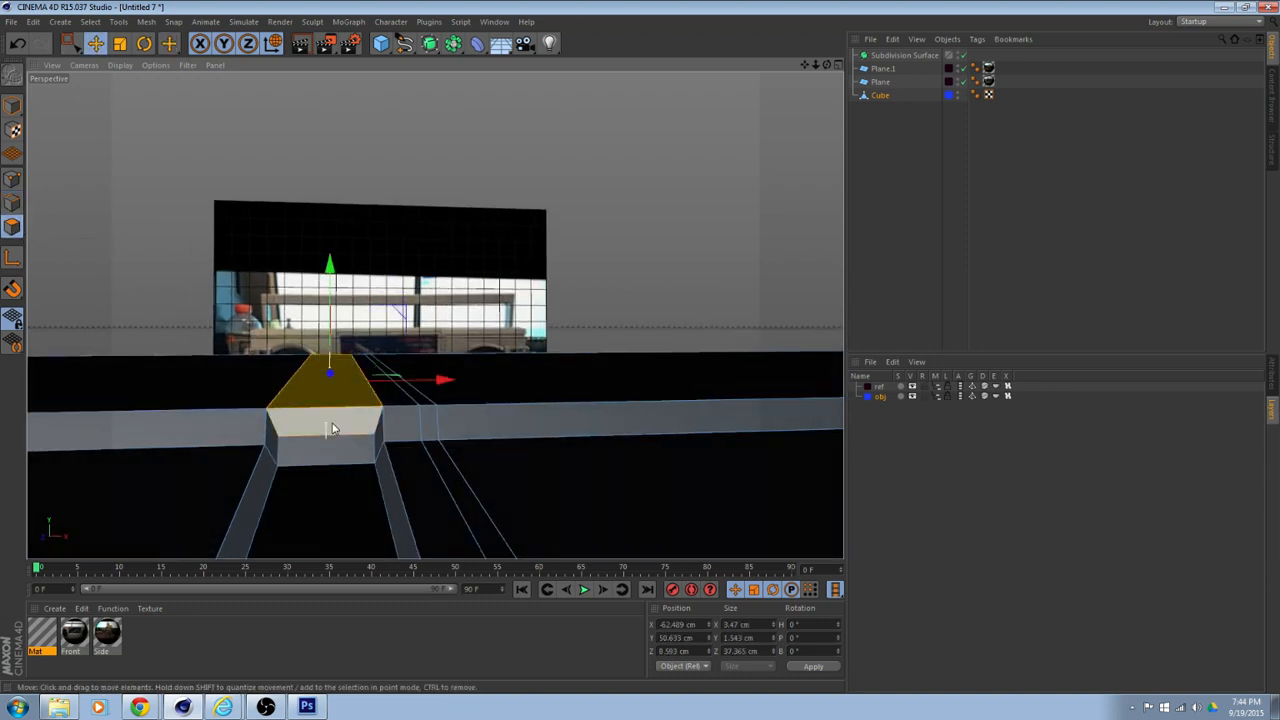
pyautogui.press('Delete')
# Delete the small upright polygons blocking the groove at the ledge step and at the Cube's rear edge.
pyautogui.keyDown('alt'); pyautogui.moveTo(426, 401); pyautogui.dragTo(380, 391); pyautogui.keyUp('alt')
pyautogui.click(524, 308)
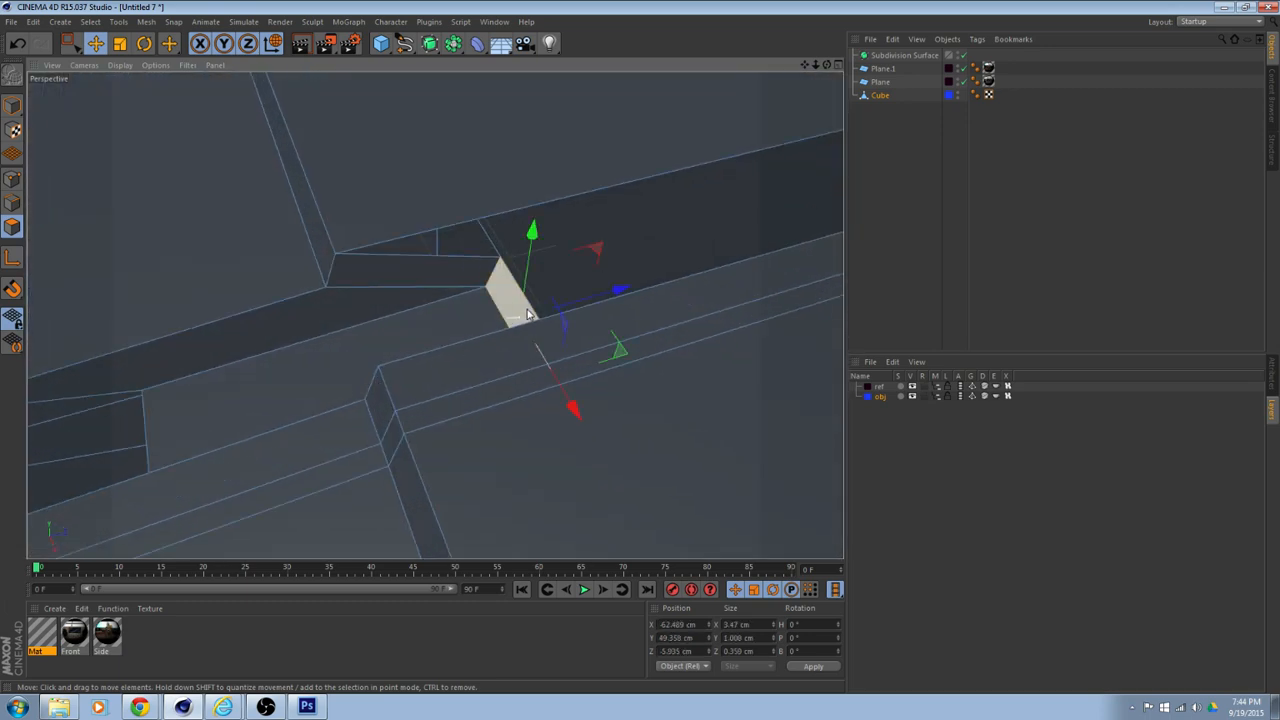
pyautogui.moveTo(528, 314); pyautogui.dragTo(569, 315)
pyautogui.moveTo(491, 349)
pyautogui.mouseDown()
pyautogui.moveTo(476, 350)
pyautogui.moveTo(537, 283)
pyautogui.moveTo(680, 230)
pyautogui.moveTo(761, 222)
pyautogui.moveTo(663, 277)
pyautogui.moveTo(499, 295)
pyautogui.moveTo(401, 270)
pyautogui.moveTo(517, 274)
pyautogui.moveTo(180, 283)
pyautogui.moveTo(346, 300)
pyautogui.moveTo(369, 292)
pyautogui.moveTo(160, 271)
pyautogui.moveTo(294, 314)
pyautogui.moveTo(464, 318)
pyautogui.moveTo(517, 304)
pyautogui.mouseUp()
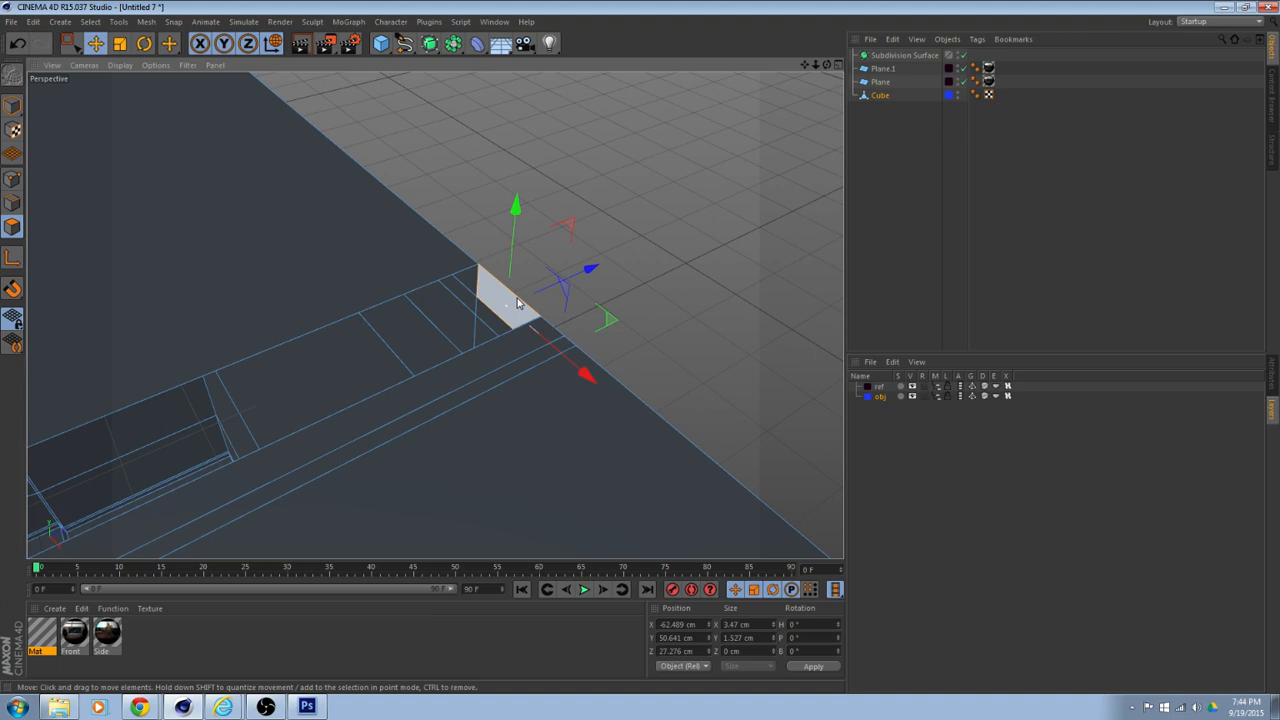
pyautogui.keyDown('alt'); pyautogui.moveTo(517, 303); pyautogui.dragTo(449, 146); pyautogui.keyUp('alt')
# Use Bridge on the open edges of the top groove to build its two side walls from the rear edge forward.
pyautogui.rightClick(447, 166)
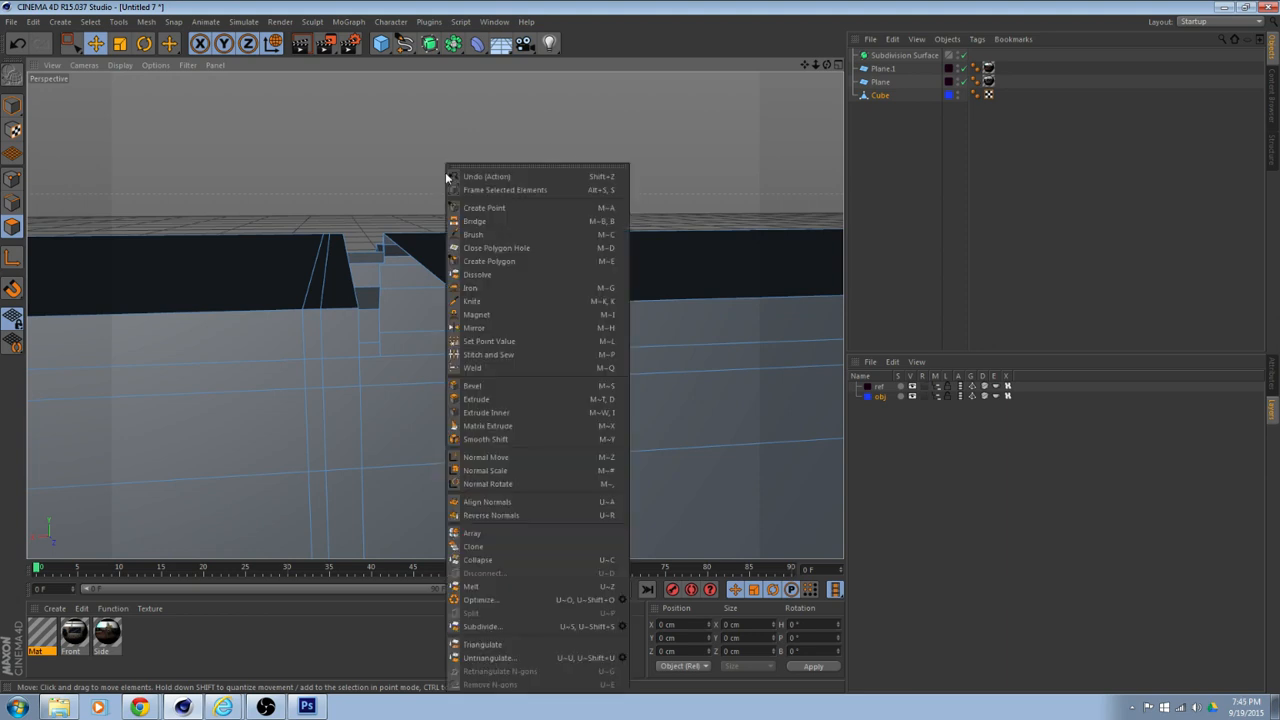
pyautogui.click(478, 221)
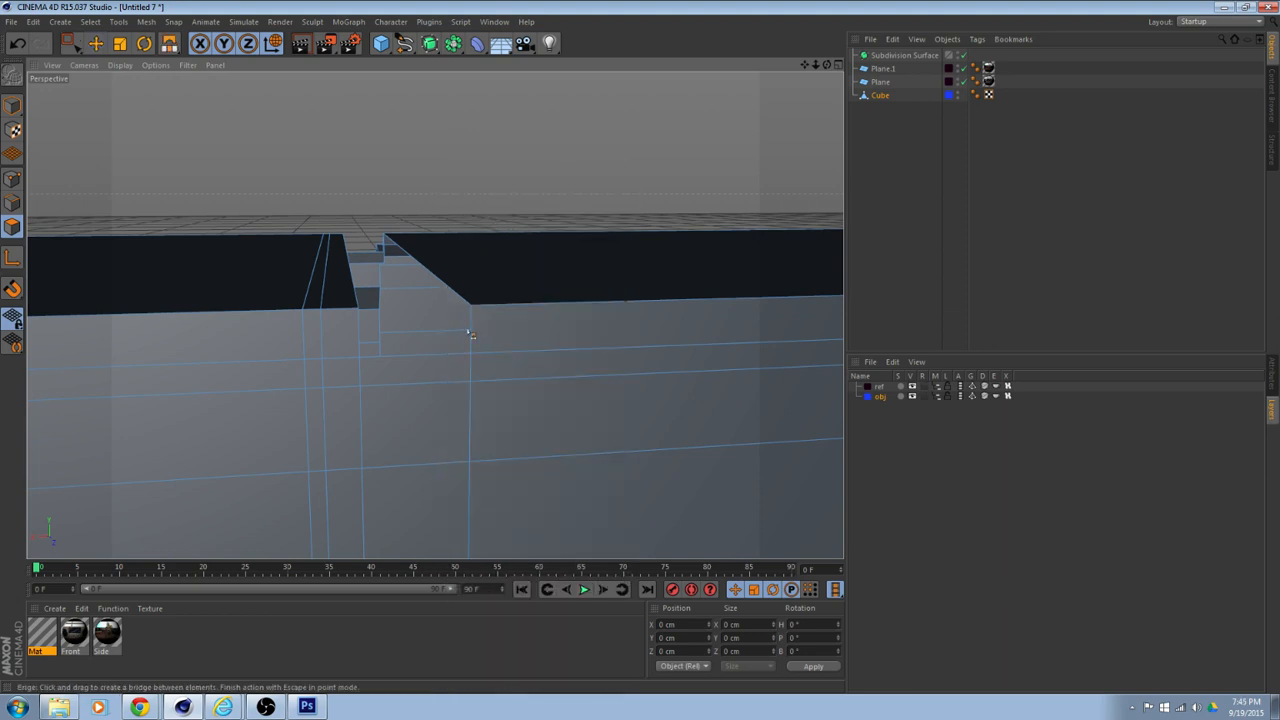
pyautogui.keyDown('alt'); pyautogui.moveTo(384, 252); pyautogui.dragTo(435, 315); pyautogui.keyUp('alt')
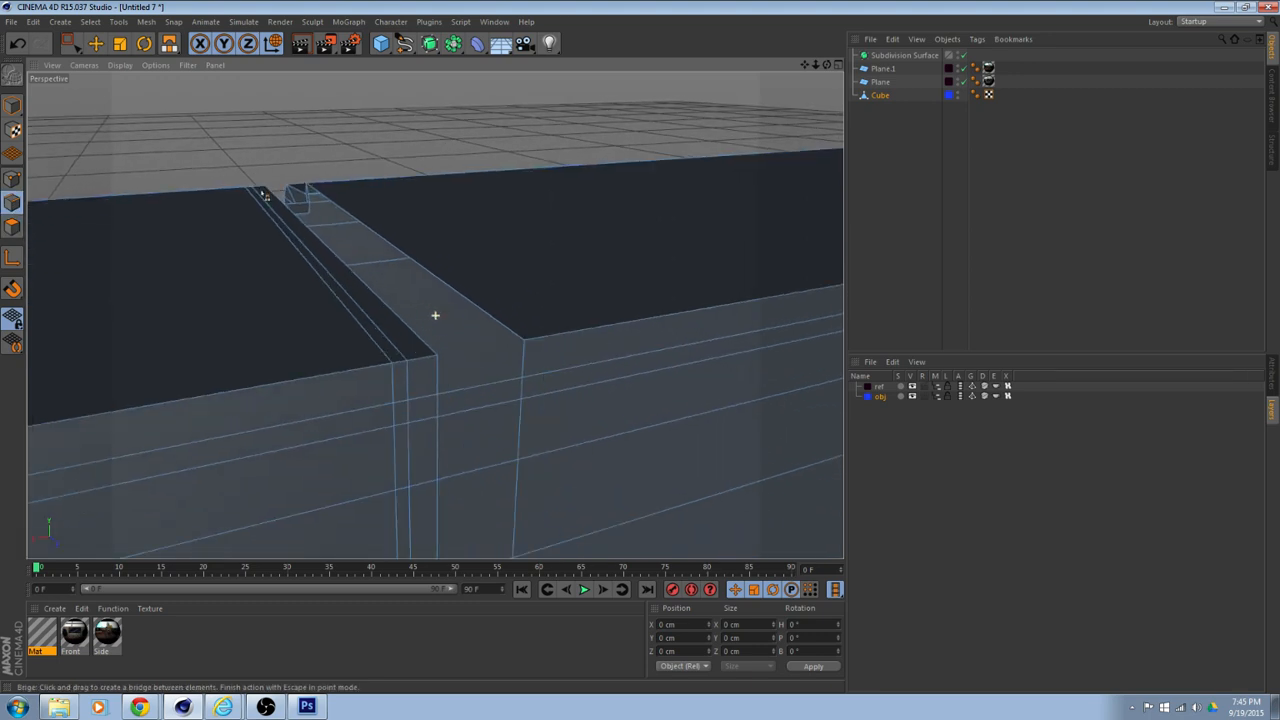
pyautogui.moveTo(521, 352); pyautogui.dragTo(308, 191)
pyautogui.keyDown('alt'); pyautogui.moveTo(350, 247); pyautogui.dragTo(369, 157); pyautogui.keyUp('alt')
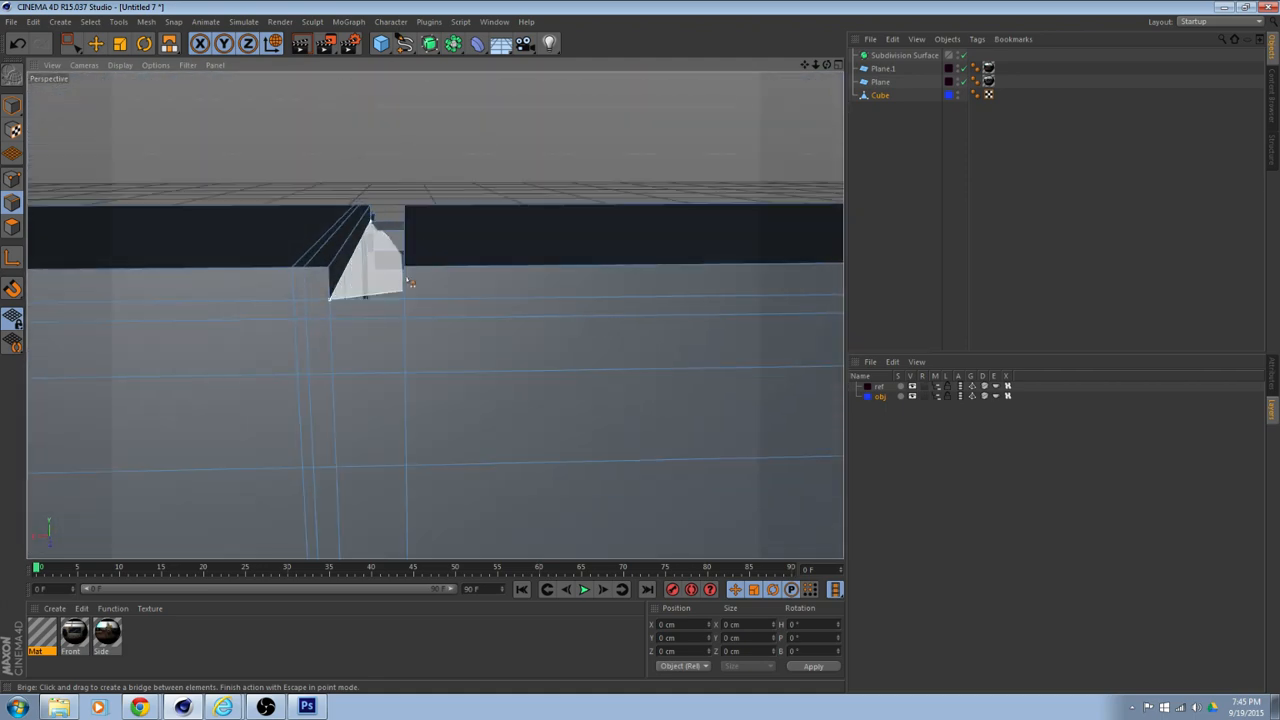
pyautogui.keyDown('alt'); pyautogui.moveTo(418, 283); pyautogui.dragTo(409, 300); pyautogui.keyUp('alt')
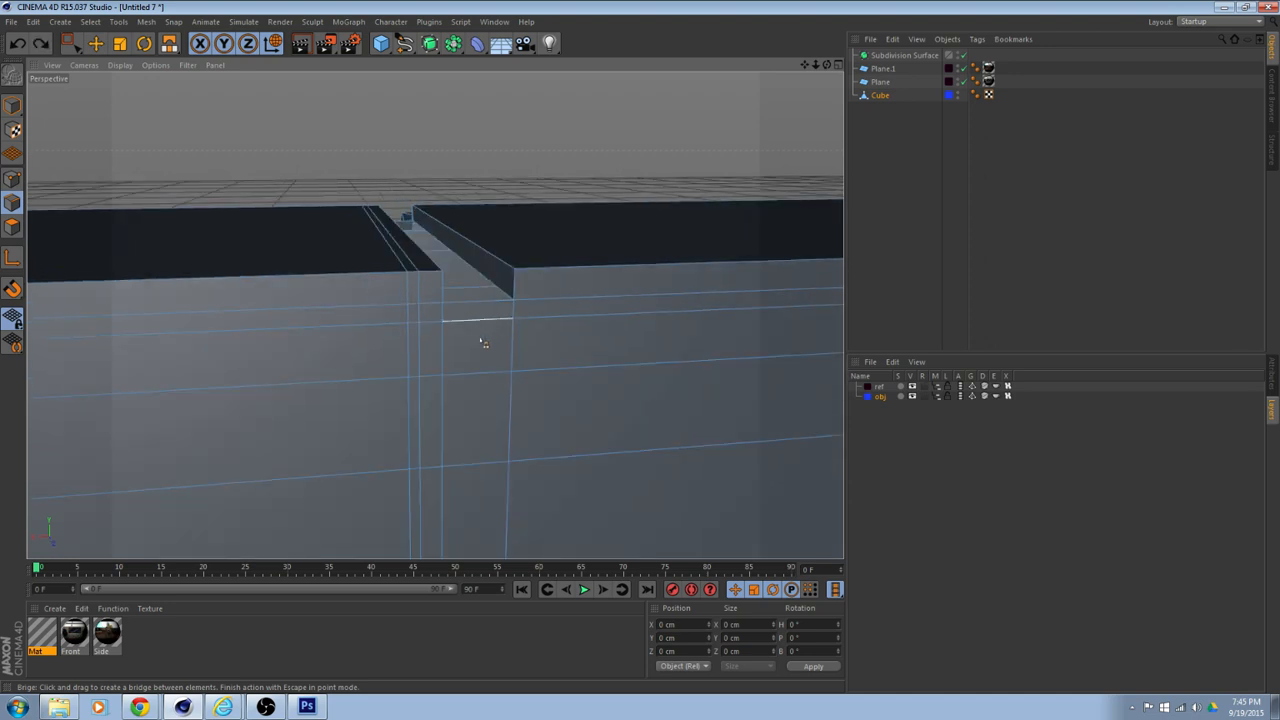
pyautogui.moveTo(482, 342)
pyautogui.keyDown('alt'); pyautogui.mouseDown()
pyautogui.moveTo(474, 334)
pyautogui.moveTo(443, 357)
pyautogui.moveTo(481, 325)
pyautogui.mouseUp(); pyautogui.keyUp('alt')
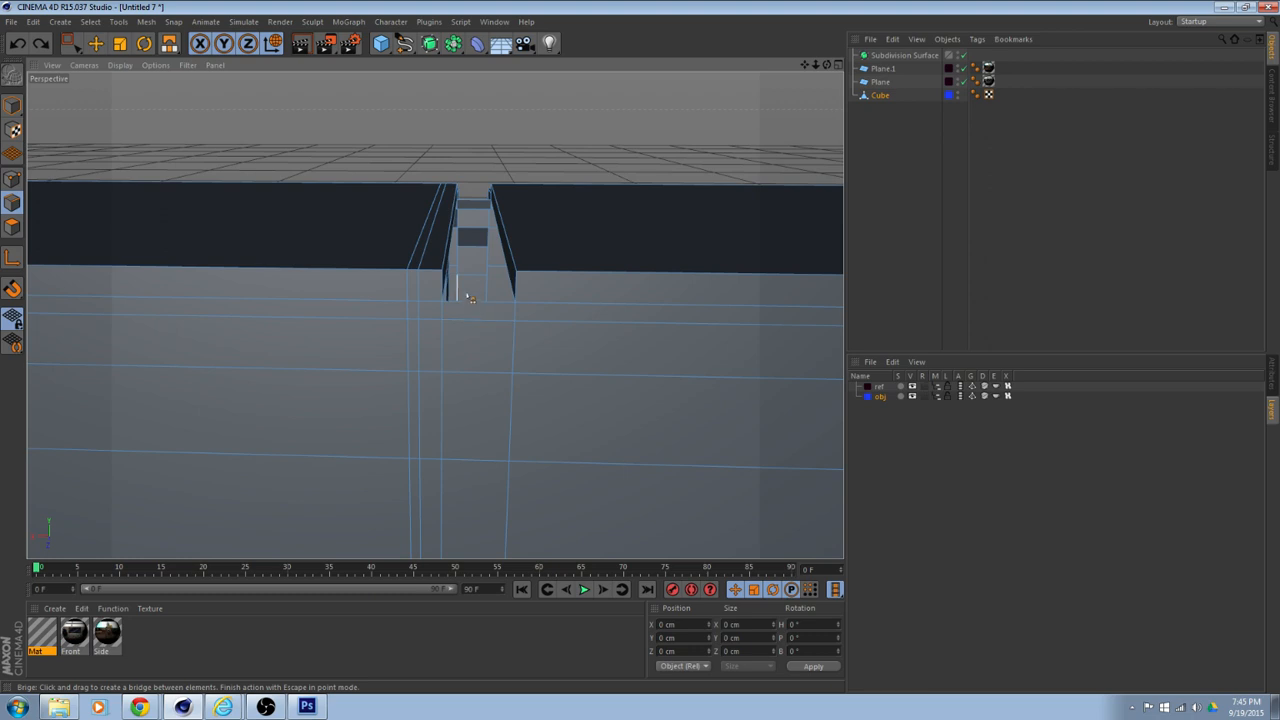
# Bridge the lower edges of the two side walls to form the floor of the top groove, and check it from the front.
pyautogui.scroll(4, 470, 297)
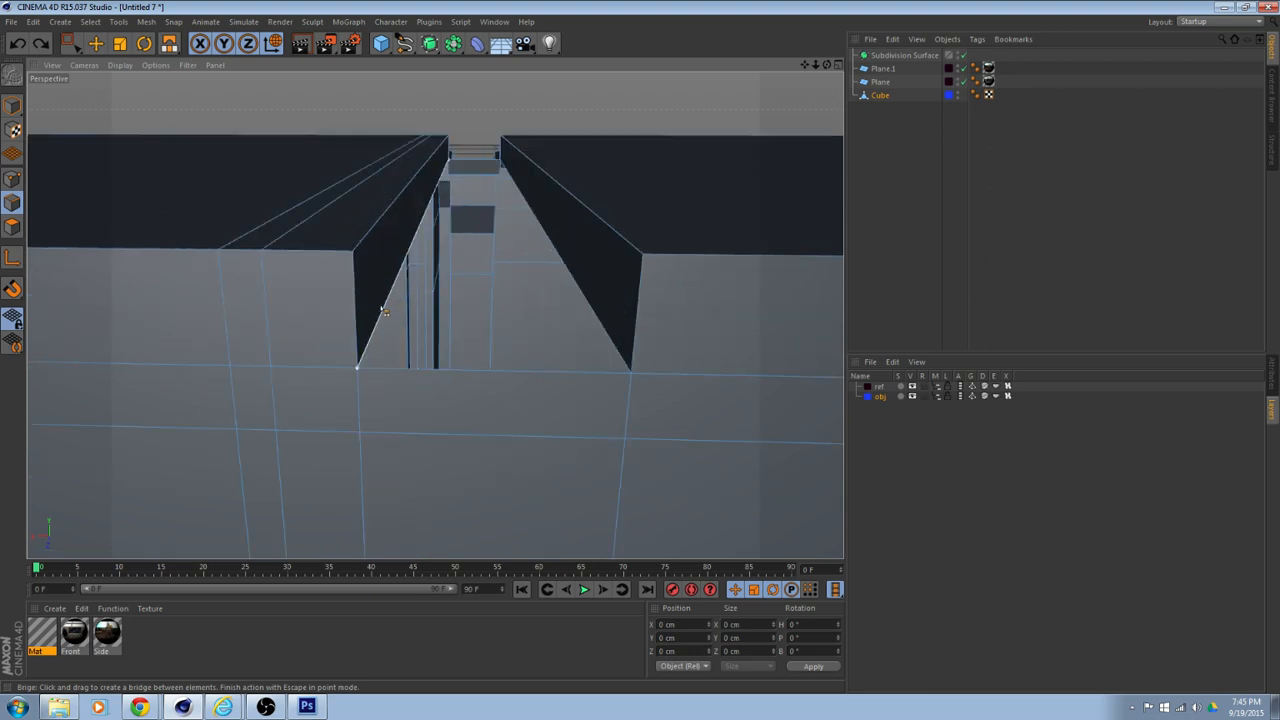
pyautogui.moveTo(384, 312); pyautogui.dragTo(597, 316)
pyautogui.scroll(-6, 479, 284)
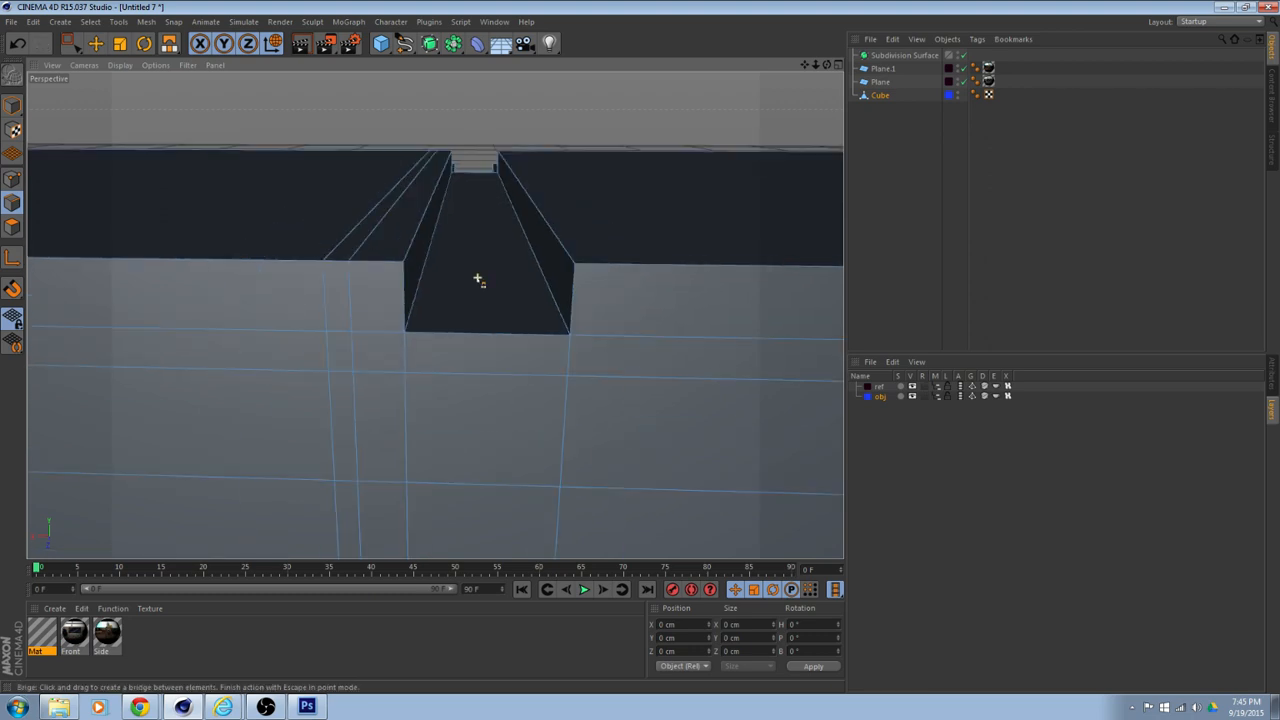
pyautogui.moveTo(642, 268)
pyautogui.keyDown('alt'); pyautogui.mouseDown()
pyautogui.moveTo(689, 263)
pyautogui.moveTo(631, 320)
pyautogui.moveTo(788, 266)
pyautogui.mouseUp(); pyautogui.keyUp('alt')
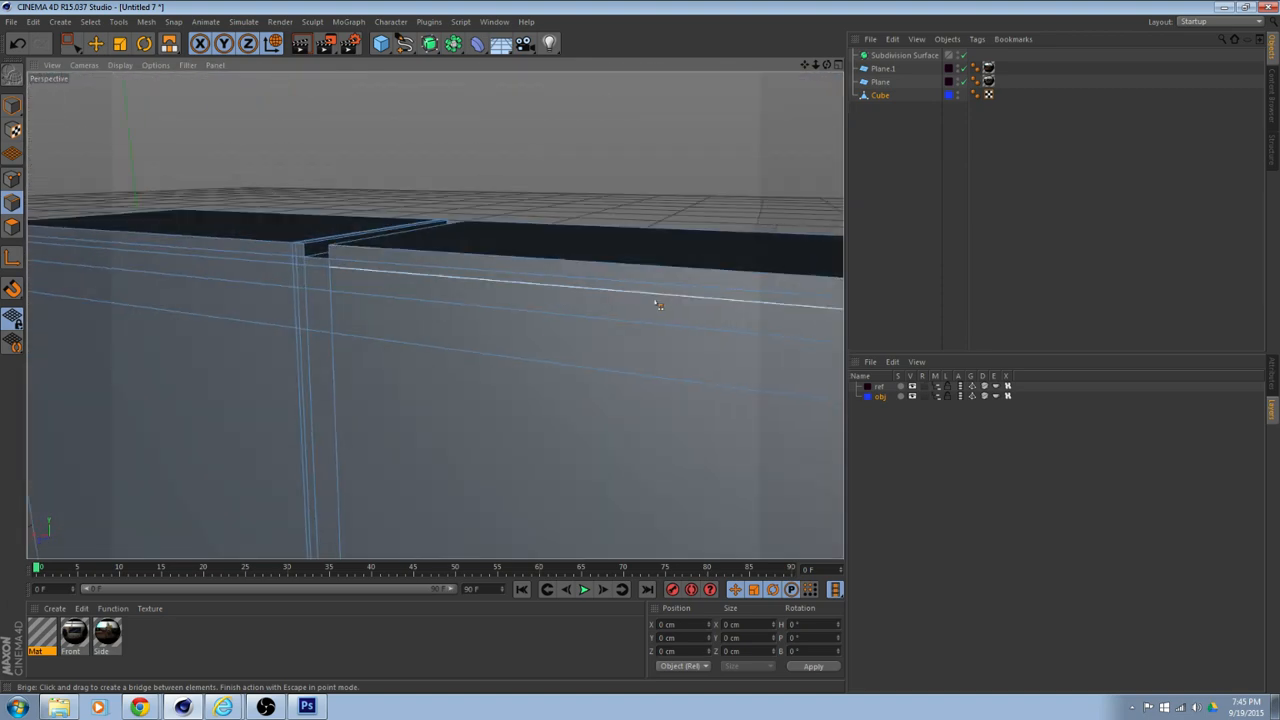
pyautogui.keyDown('alt'); pyautogui.moveTo(409, 337); pyautogui.dragTo(634, 241); pyautogui.keyUp('alt')
pyautogui.keyDown('alt'); pyautogui.moveTo(215, 290); pyautogui.dragTo(601, 408); pyautogui.keyUp('alt')
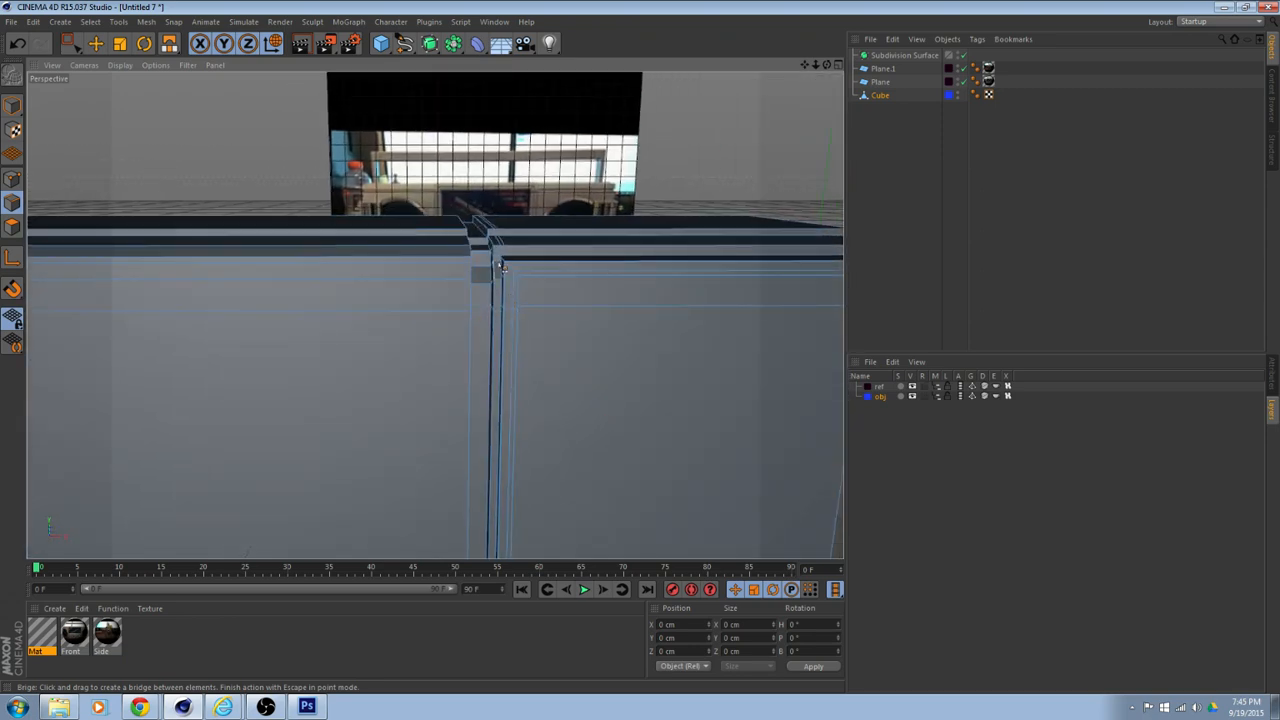
# Apply the see-through Mat material to the Cube so its mesh can be compared with the reference photo in the Front view.
pyautogui.moveTo(54, 627); pyautogui.dragTo(250, 409)
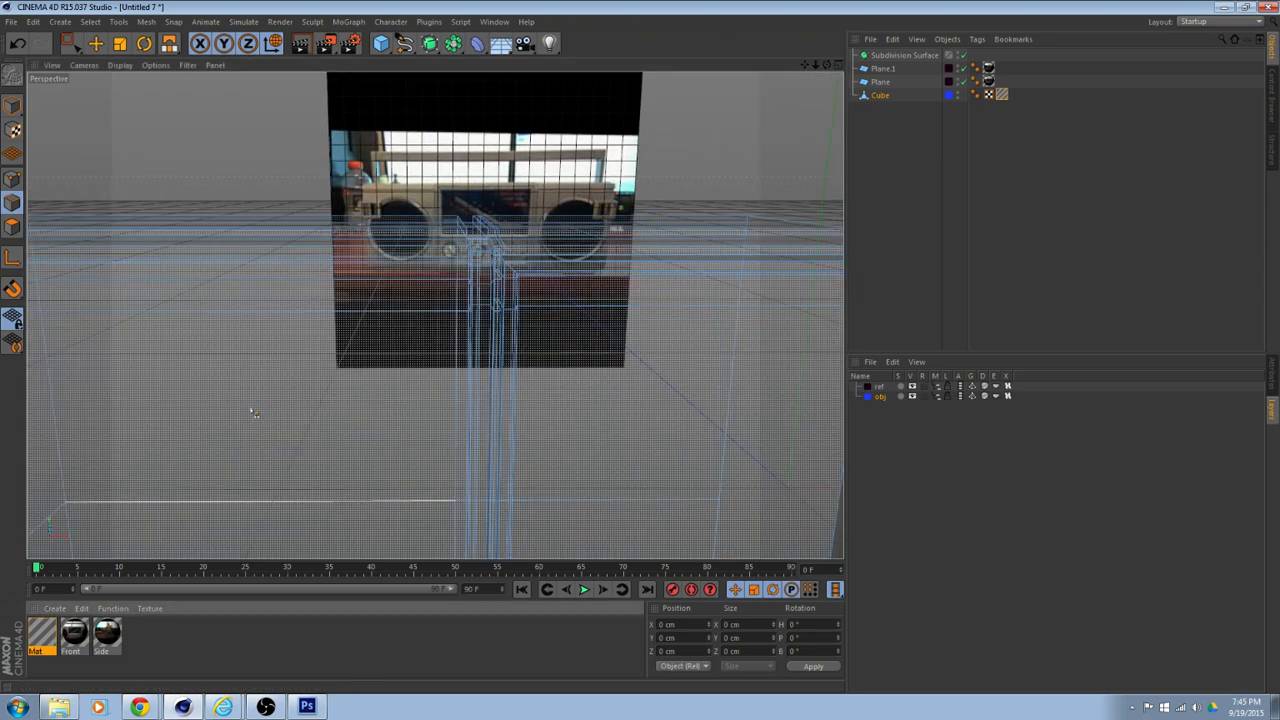
pyautogui.middleClick(578, 320)
pyautogui.scroll(-2, 566, 418)
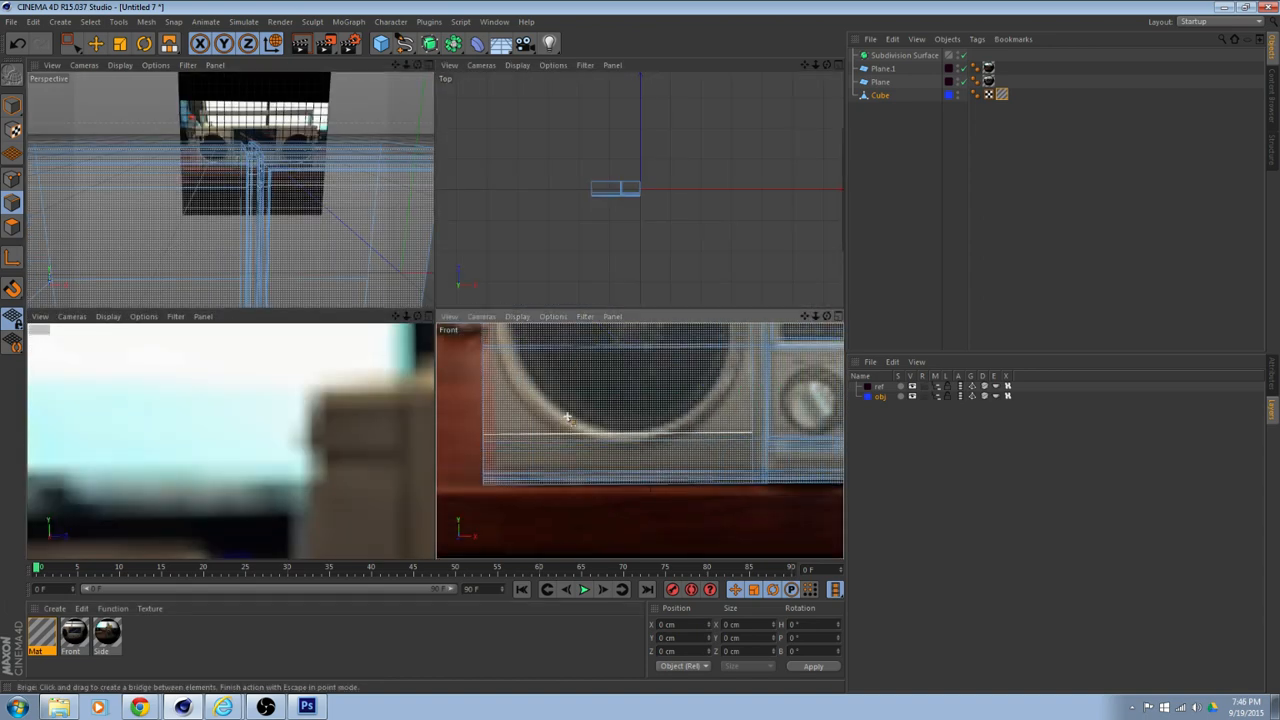
pyautogui.scroll(-1, 566, 418)
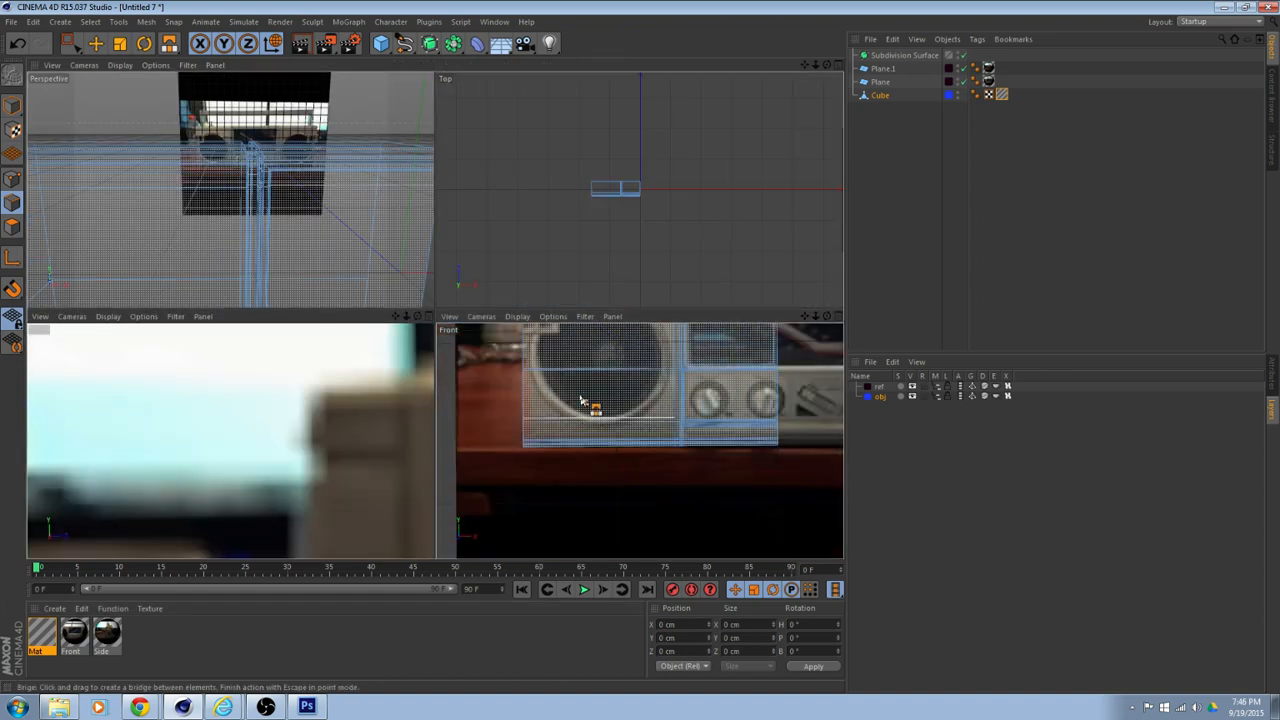
pyautogui.middleClick(551, 368)
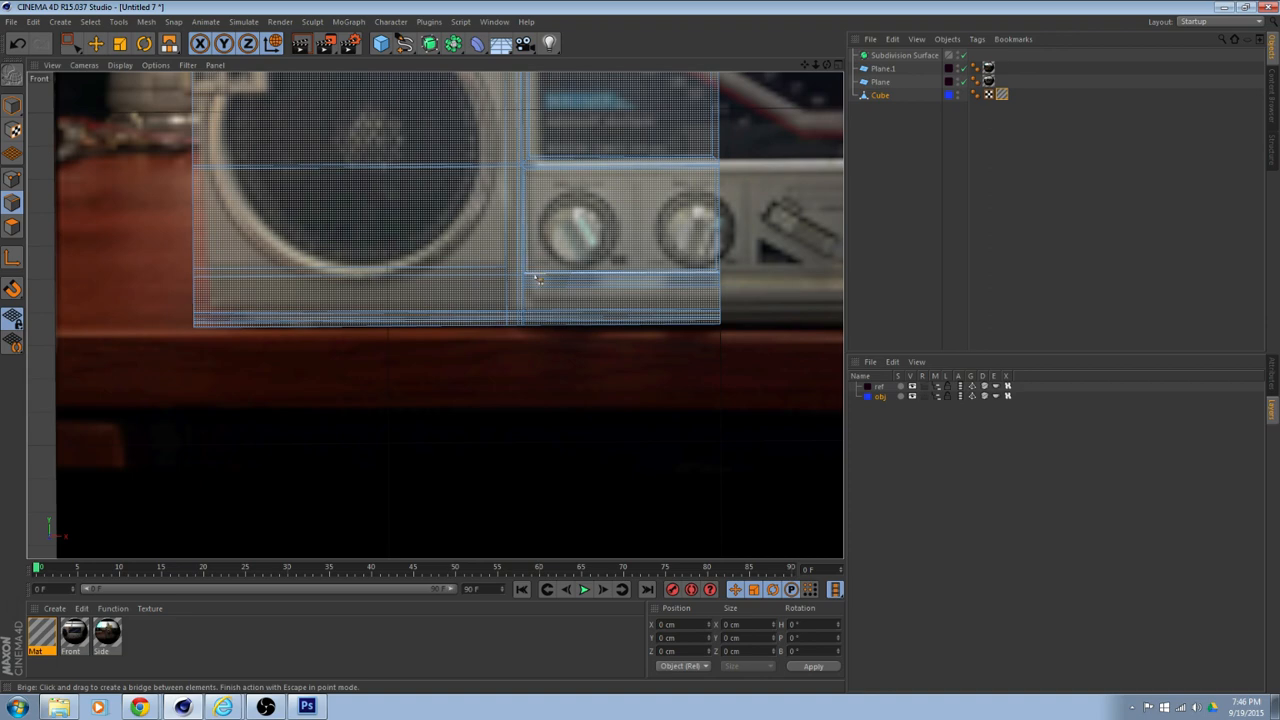
pyautogui.moveTo(537, 280); pyautogui.dragTo(478, 395, button='middle')
pyautogui.scroll(4, 450, 264)
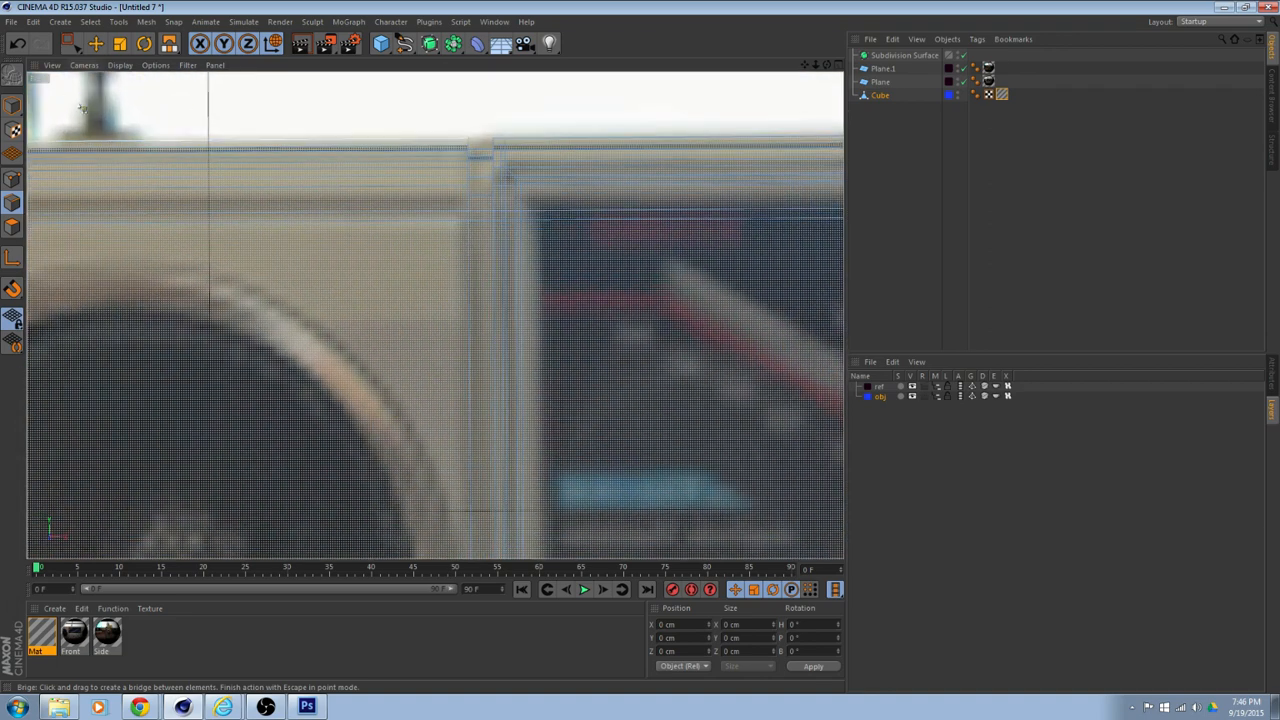
# Move the two horizontal front edges above the speaker down to about Y 43.5 cm and Y 40.7 cm, following the reference.
pyautogui.click(13, 227)
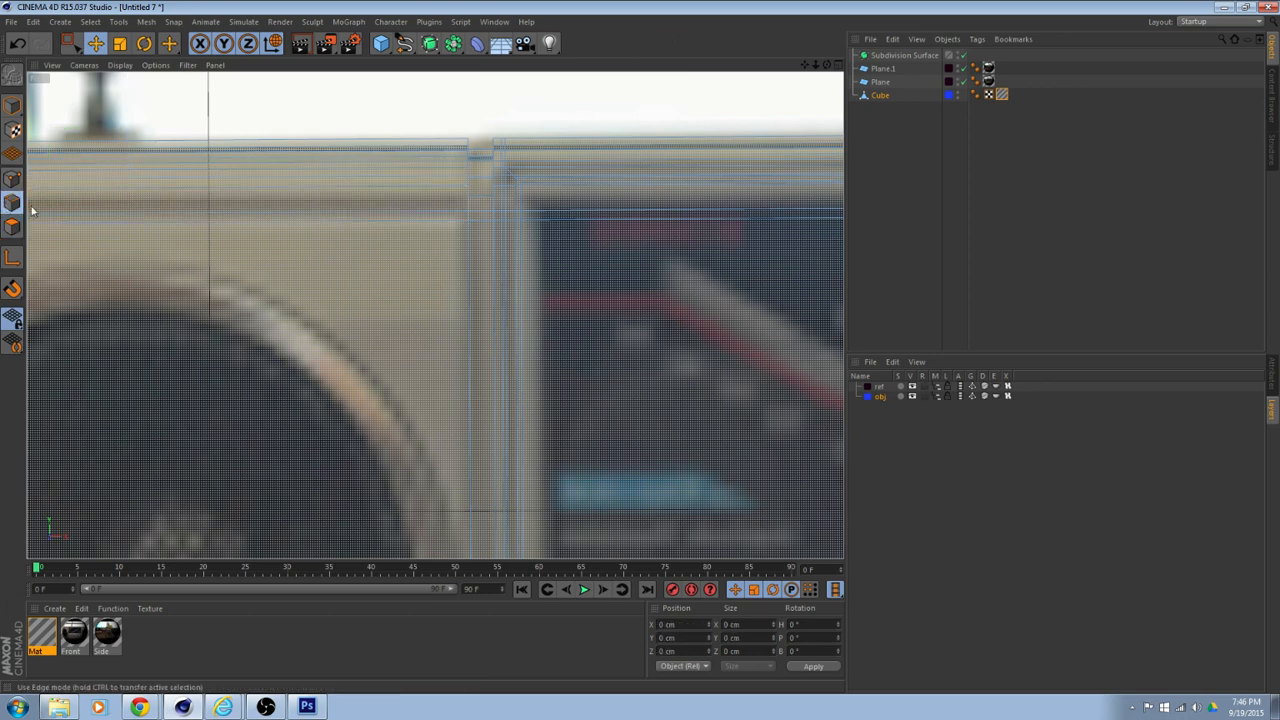
pyautogui.click(31, 210)
pyautogui.click(164, 188)
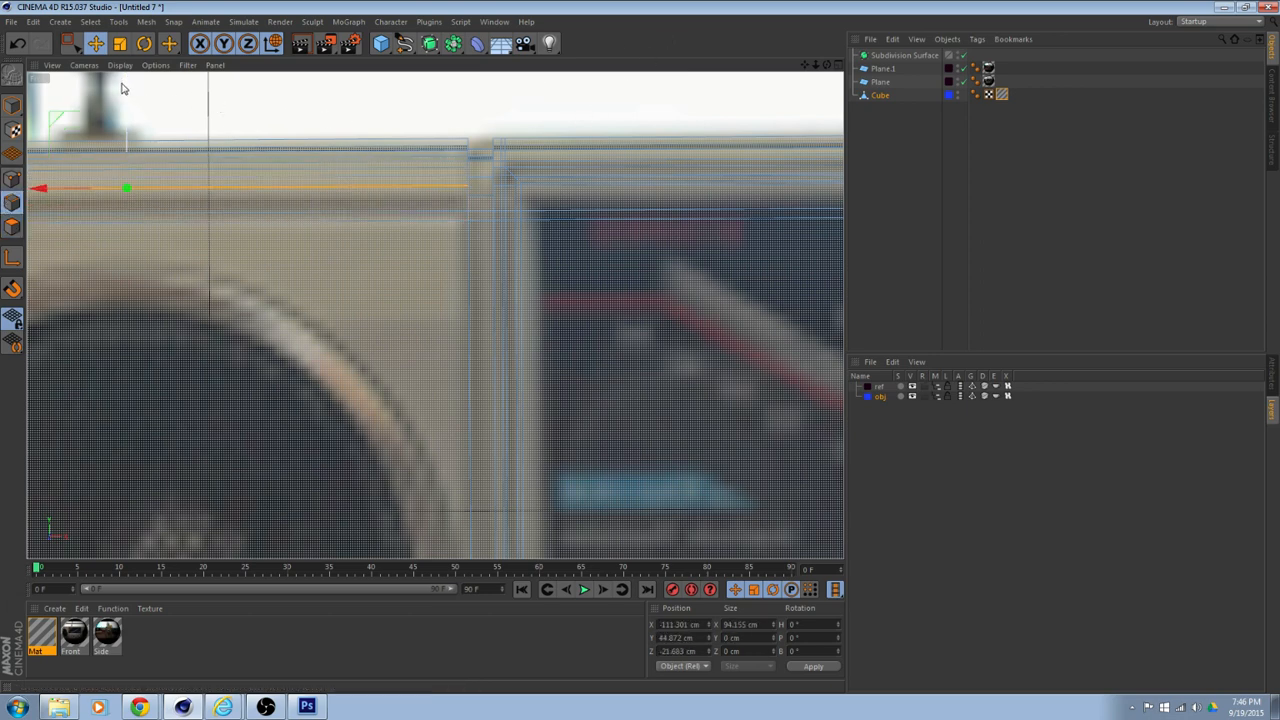
pyautogui.moveTo(122, 95); pyautogui.dragTo(120, 97)
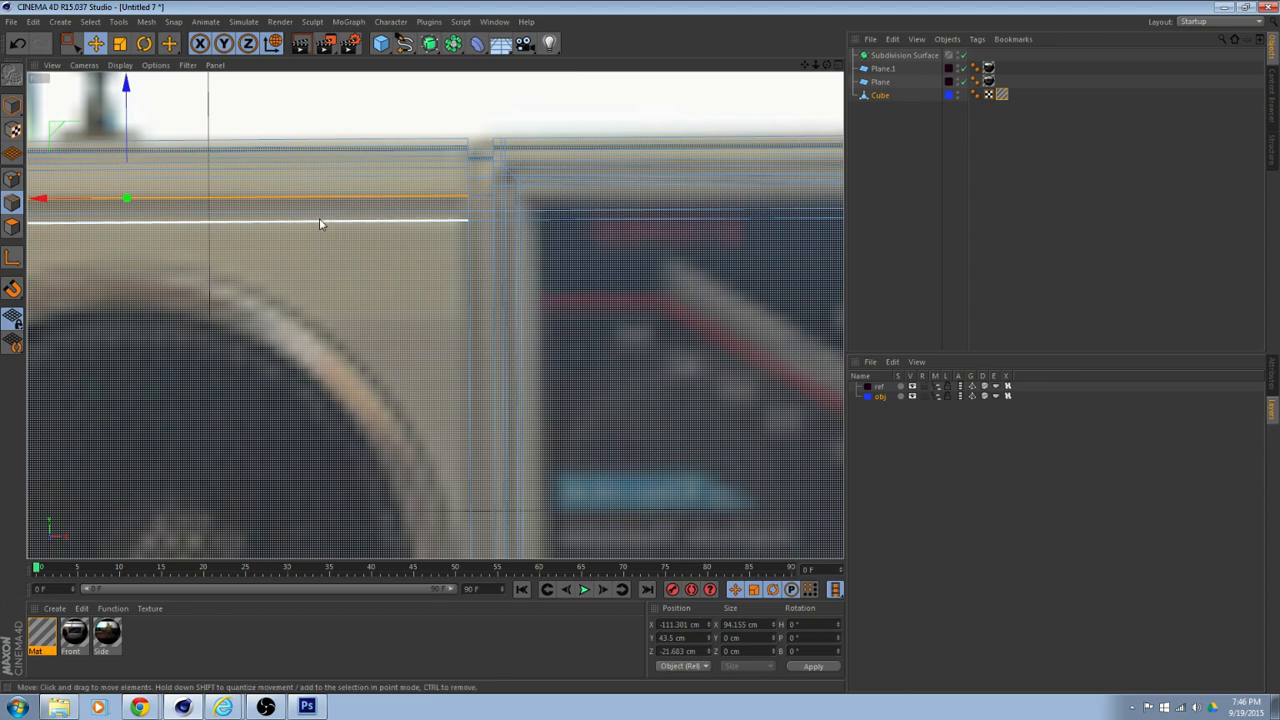
pyautogui.click(12, 226)
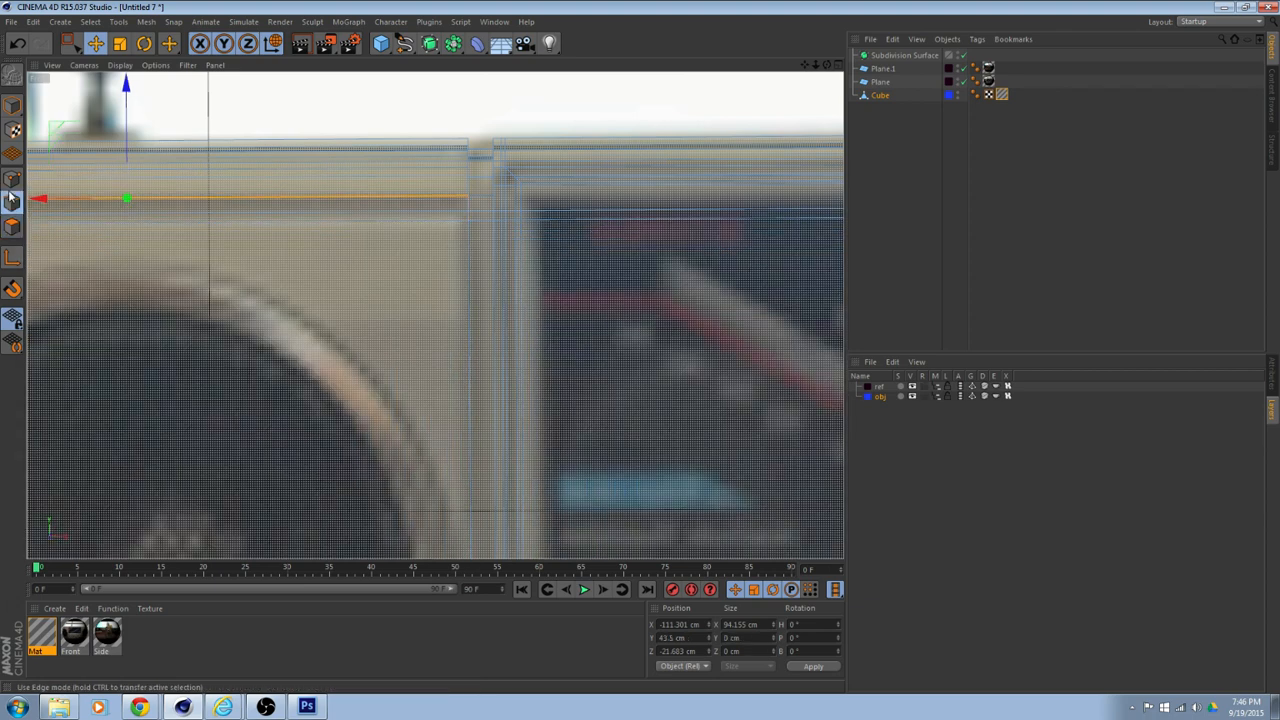
pyautogui.moveTo(125, 109); pyautogui.dragTo(125, 112)
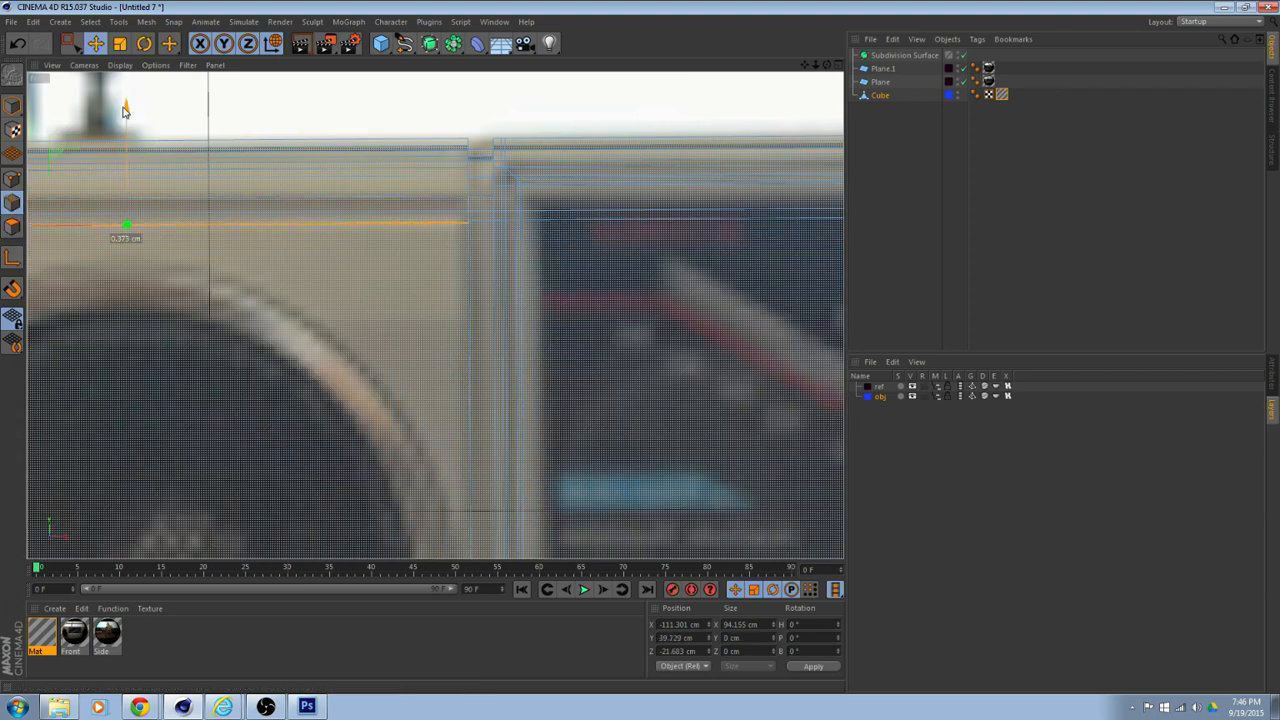
# Align the two inner points of the vertical groove wall with the lowered edges, at about Y 43.3 cm and Y 40.4 cm.
pyautogui.middleClick(356, 257)
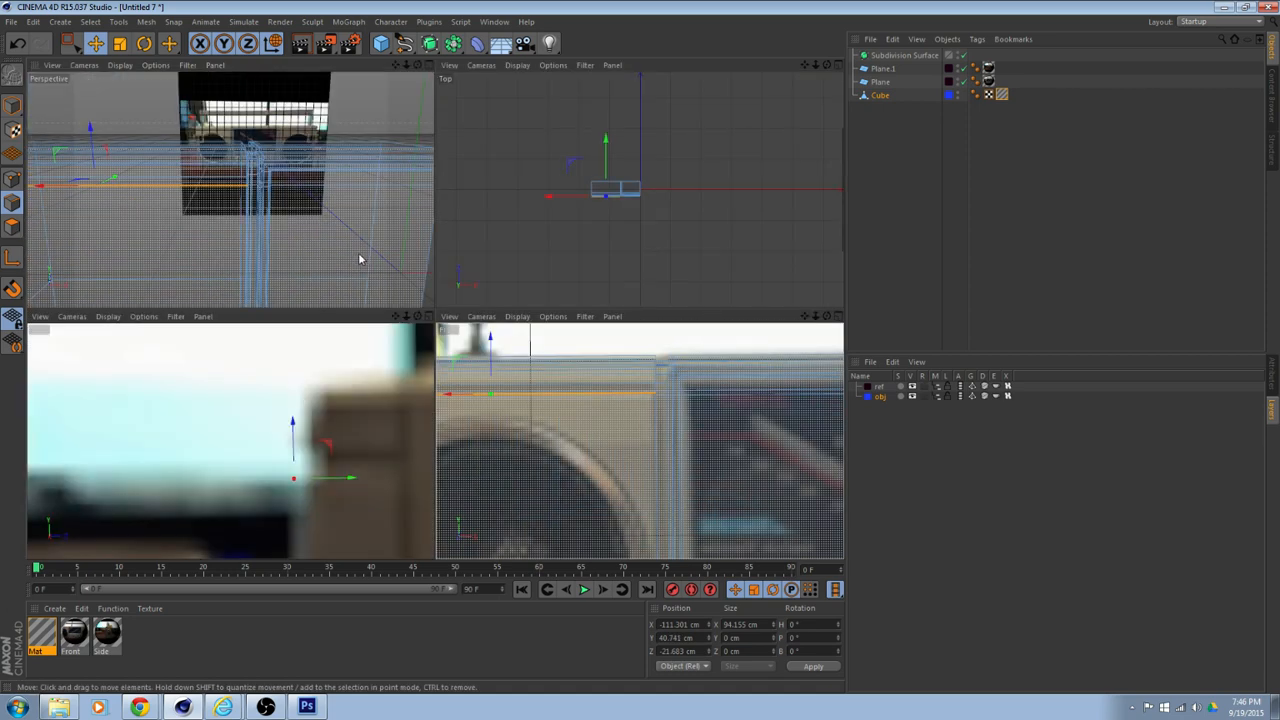
pyautogui.scroll(-3, 230, 235)
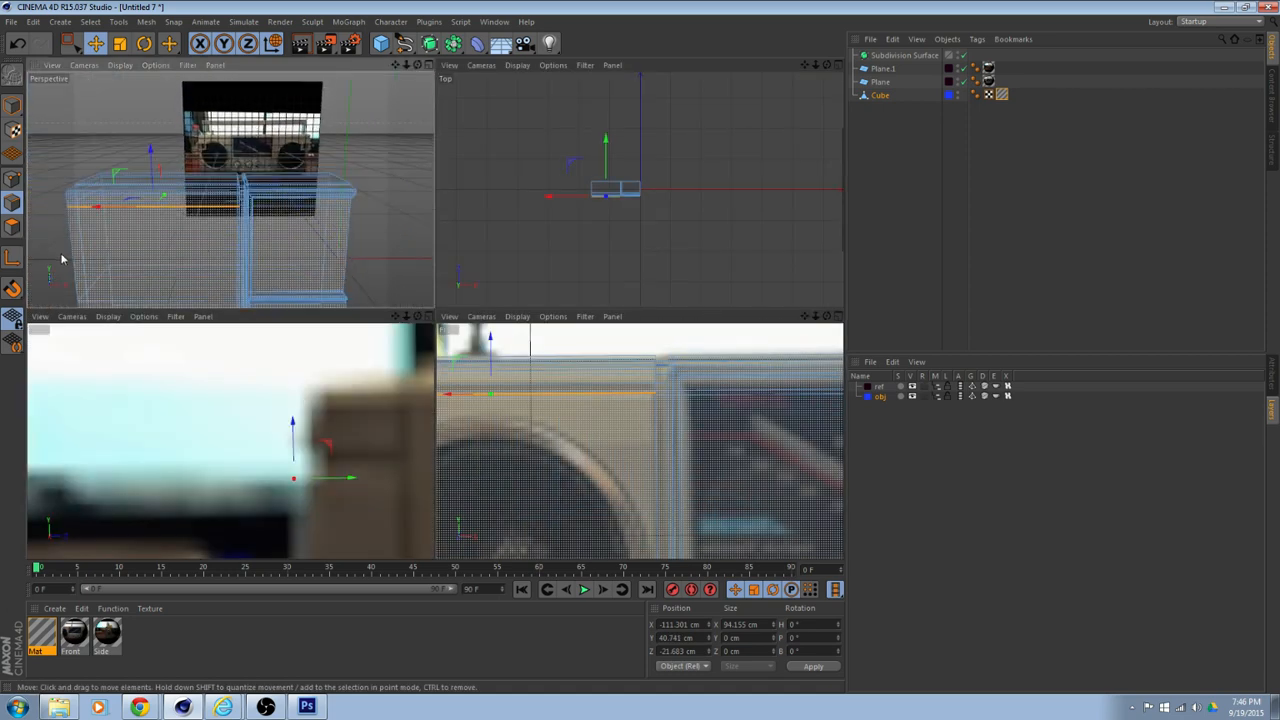
pyautogui.keyDown('alt'); pyautogui.moveTo(60, 253); pyautogui.dragTo(211, 224); pyautogui.keyUp('alt')
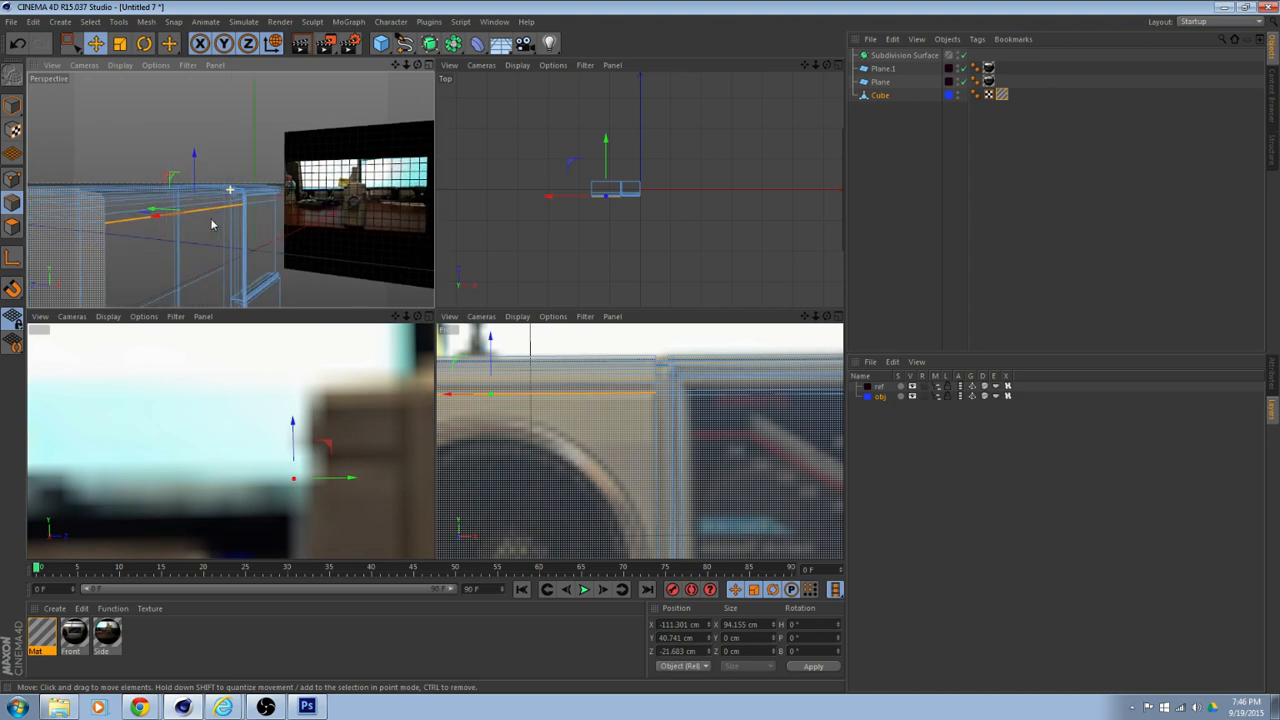
pyautogui.keyDown('alt'); pyautogui.moveTo(310, 266); pyautogui.dragTo(266, 197); pyautogui.keyUp('alt')
pyautogui.middleClick(270, 196)
pyautogui.keyDown('alt'); pyautogui.moveTo(312, 245); pyautogui.dragTo(404, 281); pyautogui.keyUp('alt')
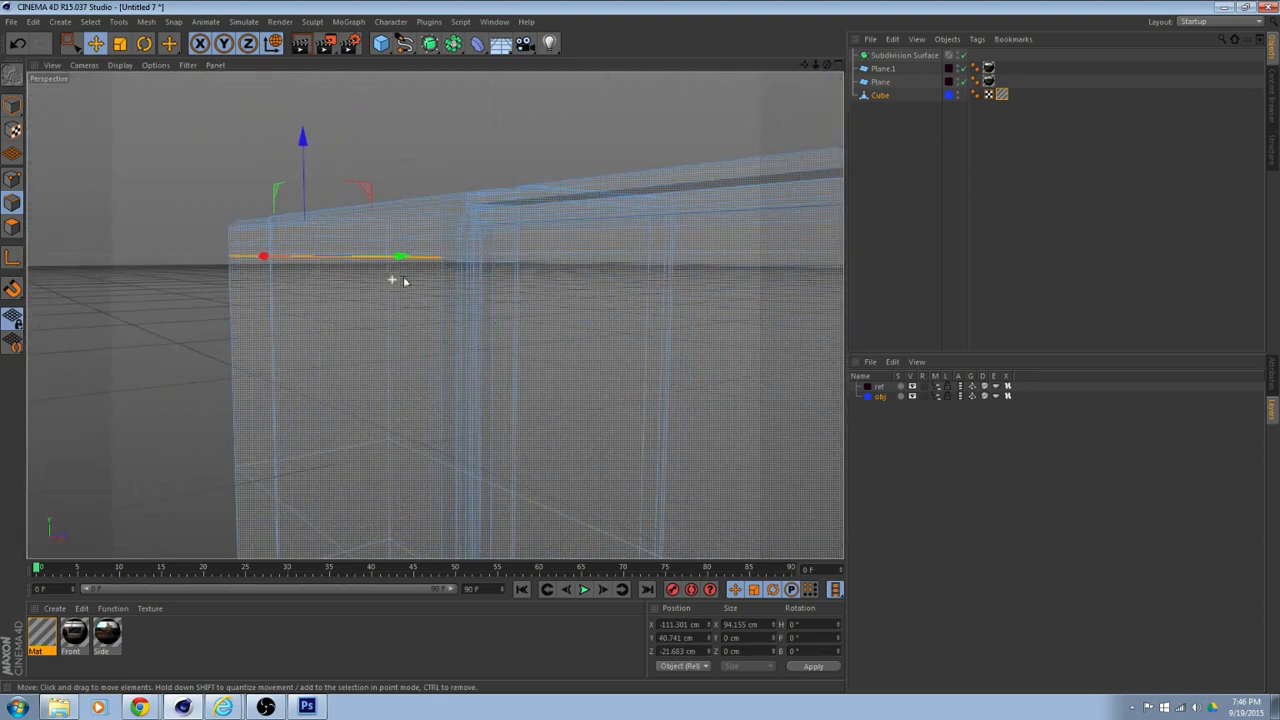
pyautogui.keyDown('alt'); pyautogui.moveTo(458, 323); pyautogui.dragTo(438, 291); pyautogui.keyUp('alt')
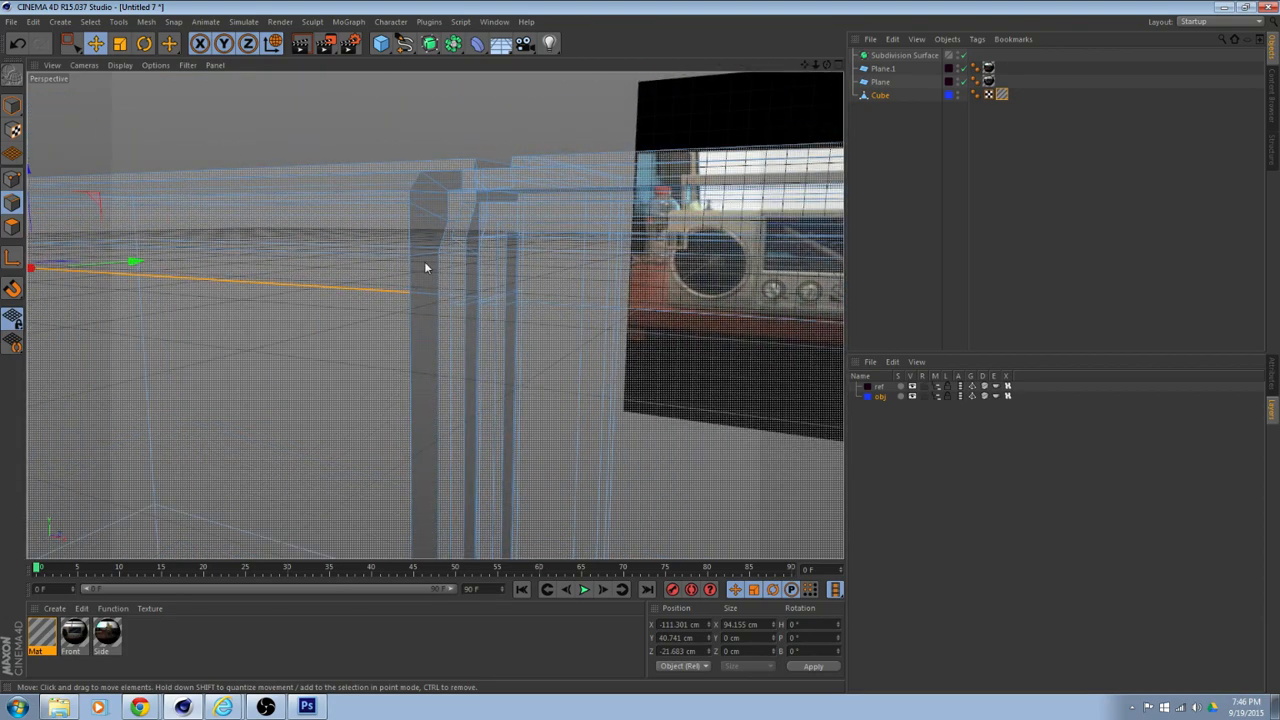
pyautogui.keyDown('alt'); pyautogui.moveTo(424, 267); pyautogui.dragTo(440, 287); pyautogui.keyUp('alt')
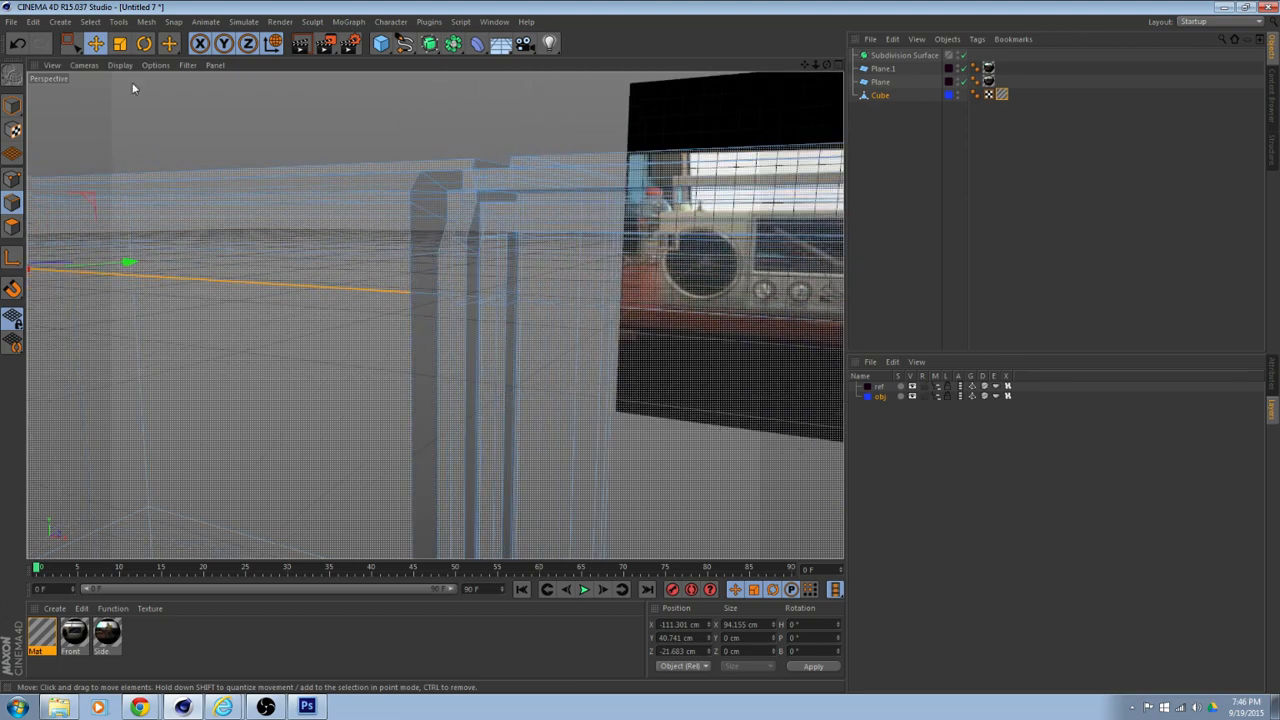
pyautogui.click(437, 256)
pyautogui.scroll(3, 437, 252)
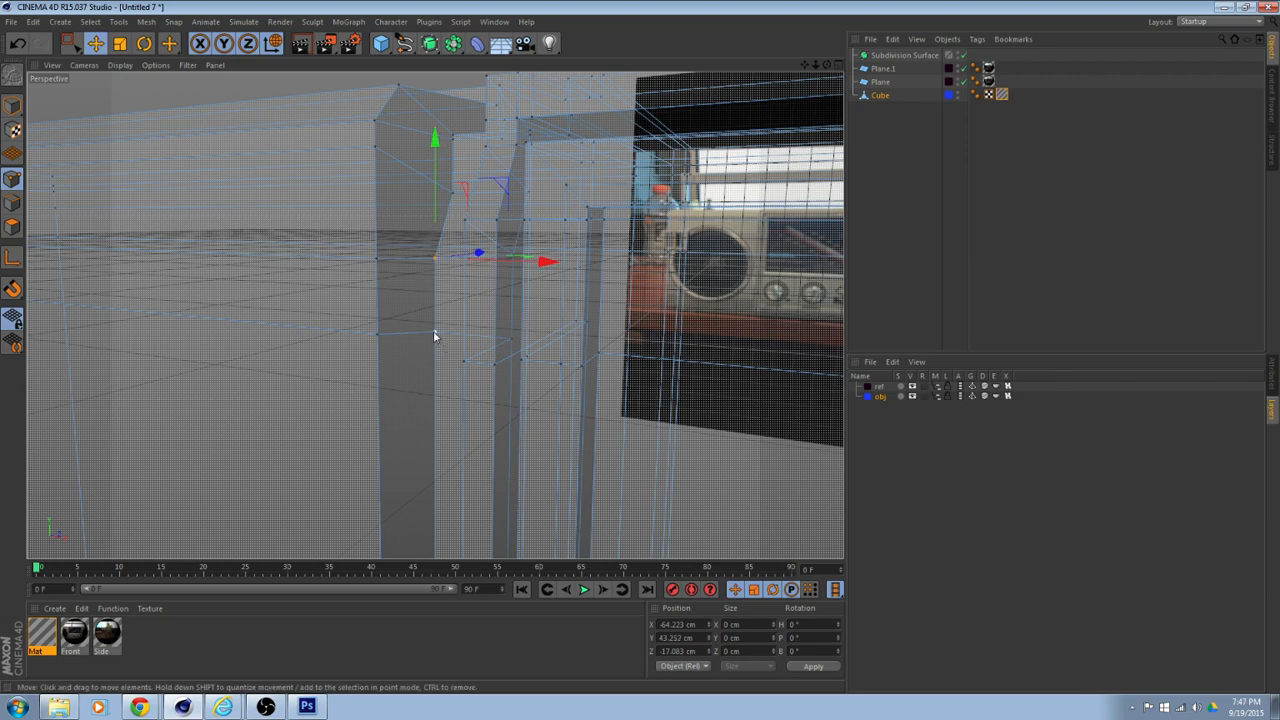
pyautogui.moveTo(441, 271)
pyautogui.keyDown('alt'); pyautogui.mouseDown()
pyautogui.moveTo(464, 275)
pyautogui.moveTo(444, 281)
pyautogui.mouseUp(); pyautogui.keyUp('alt')
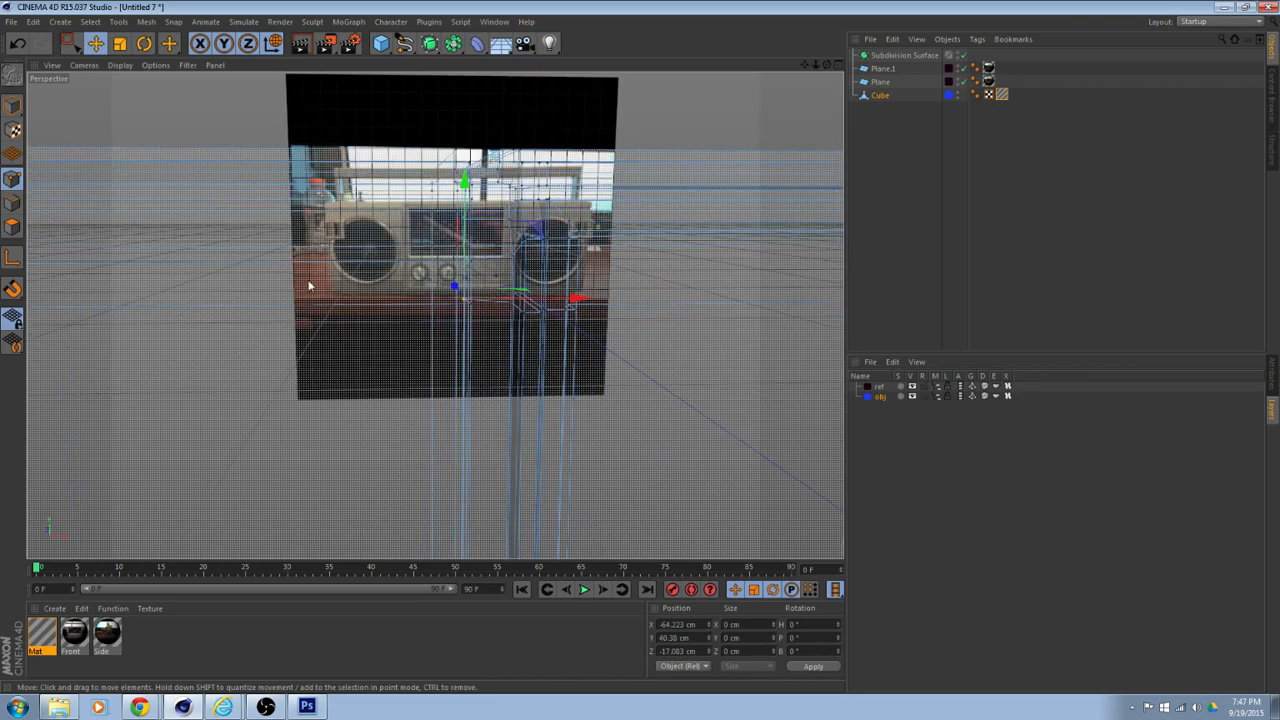
# Adjust the matching point on the Cube's outer side to about Y 43.3 cm.
pyautogui.moveTo(184, 121)
pyautogui.keyDown('alt'); pyautogui.mouseDown()
pyautogui.moveTo(386, 126)
pyautogui.moveTo(371, 214)
pyautogui.moveTo(227, 312)
pyautogui.moveTo(177, 305)
pyautogui.mouseUp(); pyautogui.keyUp('alt')
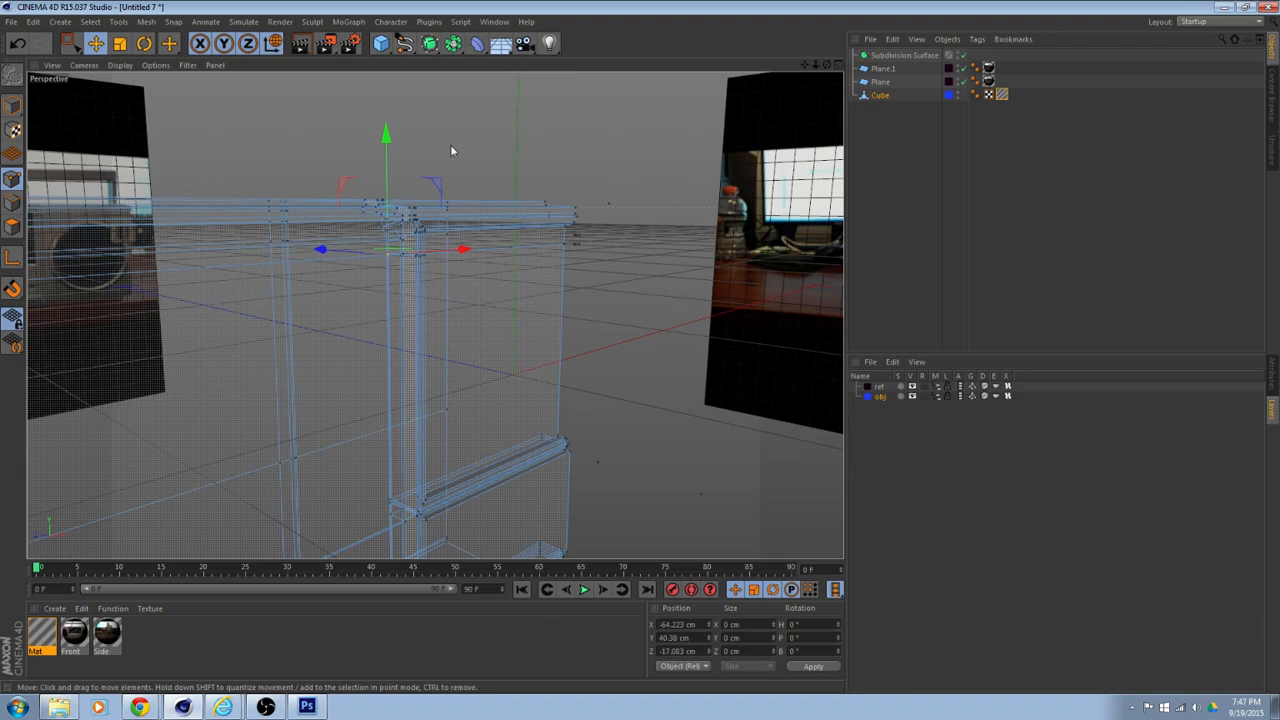
pyautogui.keyDown('alt'); pyautogui.moveTo(451, 151); pyautogui.dragTo(338, 282); pyautogui.keyUp('alt')
pyautogui.keyDown('alt'); pyautogui.moveTo(213, 187); pyautogui.dragTo(372, 262); pyautogui.keyUp('alt')
pyautogui.scroll(1, 444, 304)
pyautogui.moveTo(320, 94); pyautogui.dragTo(242, 294)
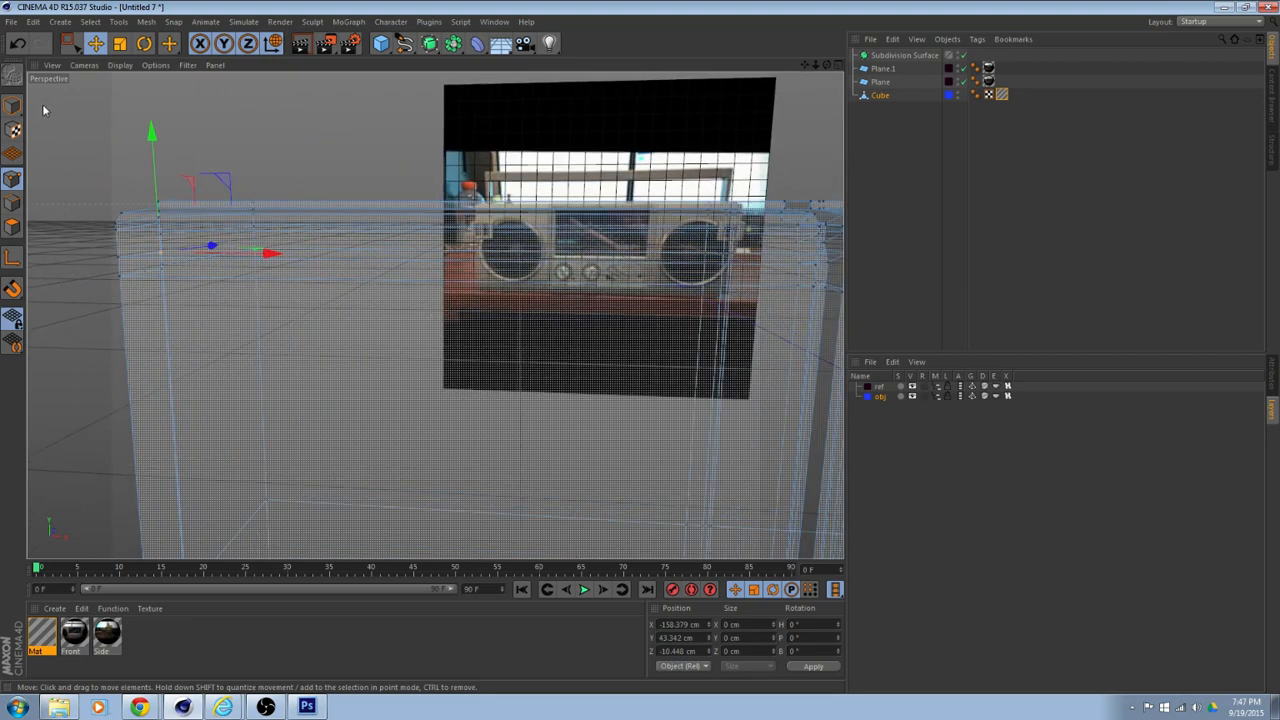
# Select the band of polygons between the lowered edges, including its ends at the side and the groove, and activate Smooth Shift.
pyautogui.click(15, 226)
pyautogui.keyDown('alt'); pyautogui.moveTo(416, 246); pyautogui.dragTo(237, 271); pyautogui.keyUp('alt')
pyautogui.rightClick(241, 285)
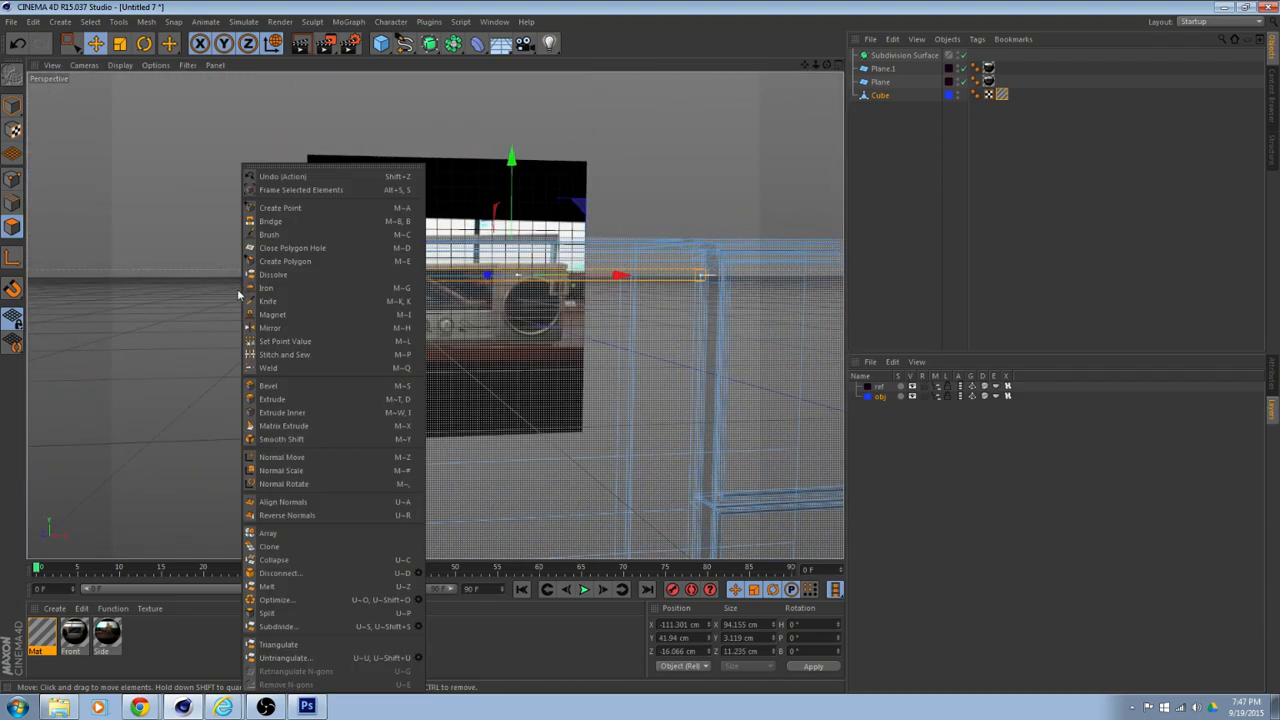
pyautogui.click(284, 439)
# Try to recess the selected band into the Cube with a Smooth Shift offset of -7.88 cm.
pyautogui.keyDown('alt'); pyautogui.moveTo(237, 374); pyautogui.dragTo(604, 344); pyautogui.keyUp('alt')
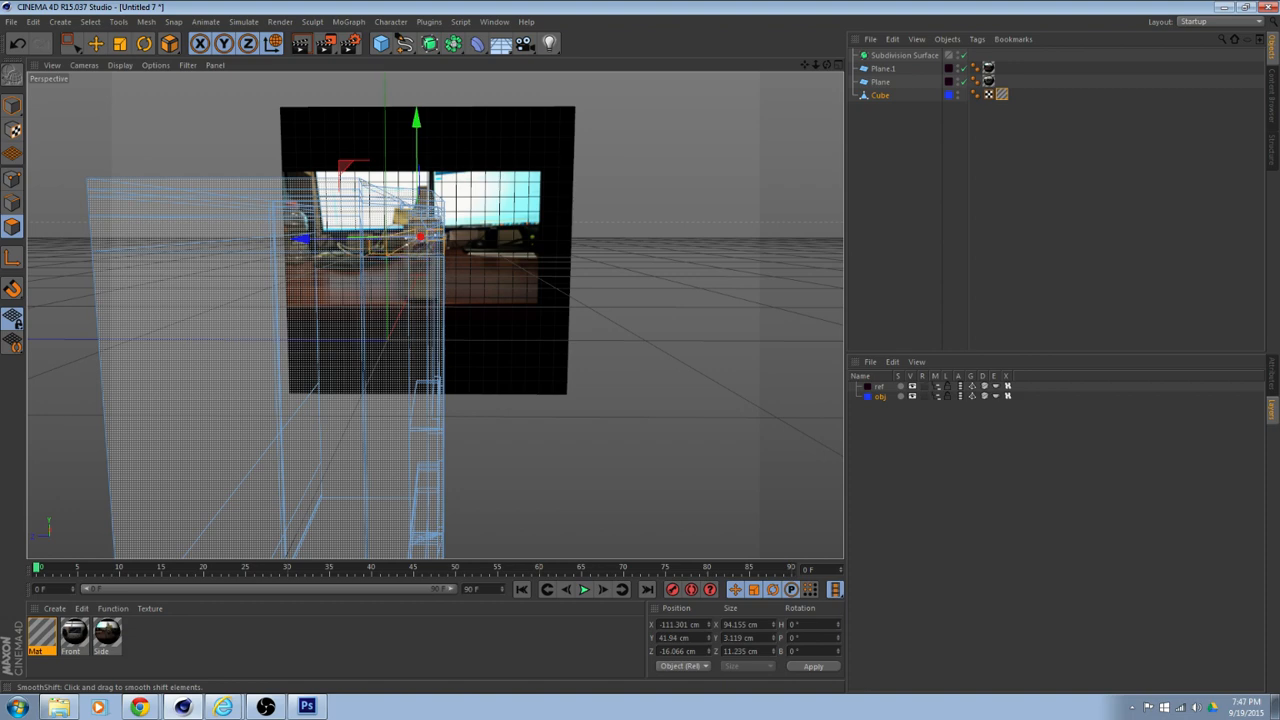
pyautogui.keyDown('alt'); pyautogui.moveTo(740, 326); pyautogui.dragTo(806, 337); pyautogui.keyUp('alt')
pyautogui.moveTo(770, 345)
pyautogui.keyDown('alt'); pyautogui.mouseDown()
pyautogui.moveTo(749, 332)
pyautogui.moveTo(764, 361)
pyautogui.mouseUp(); pyautogui.keyUp('alt')
pyautogui.keyDown('alt'); pyautogui.moveTo(672, 411); pyautogui.dragTo(828, 413, button='right'); pyautogui.keyUp('alt')
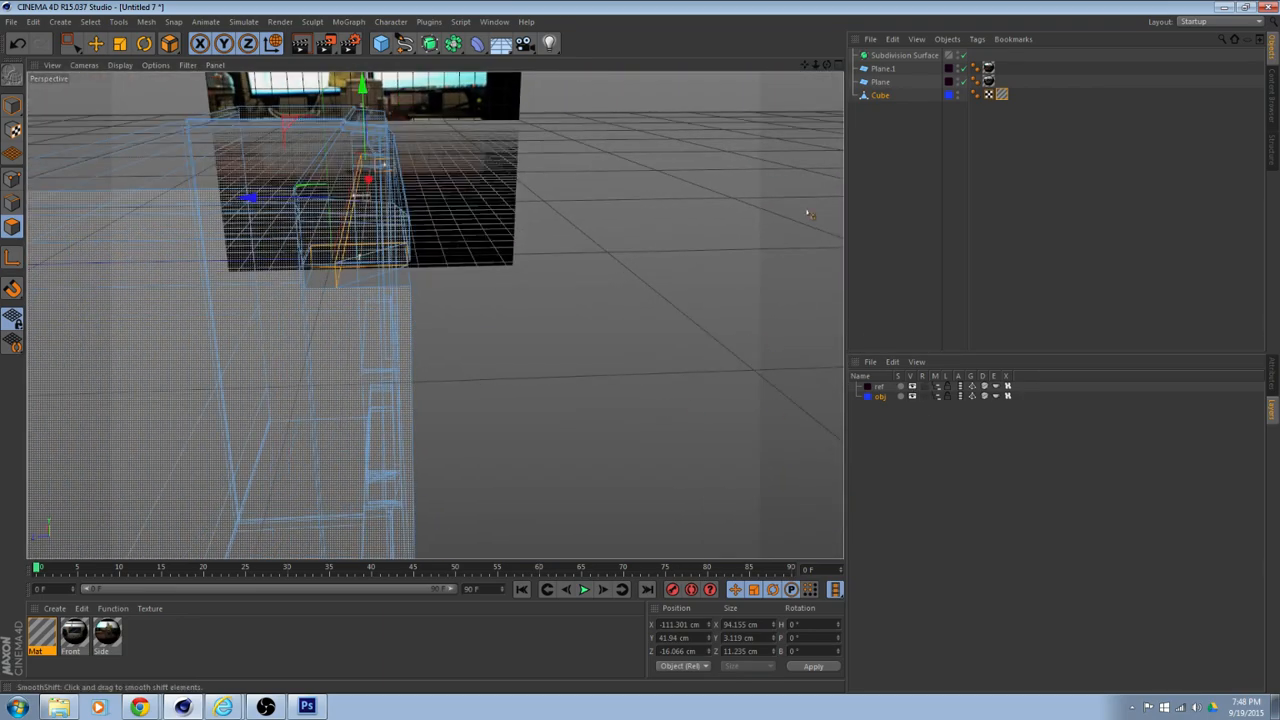
pyautogui.click(1271, 376)
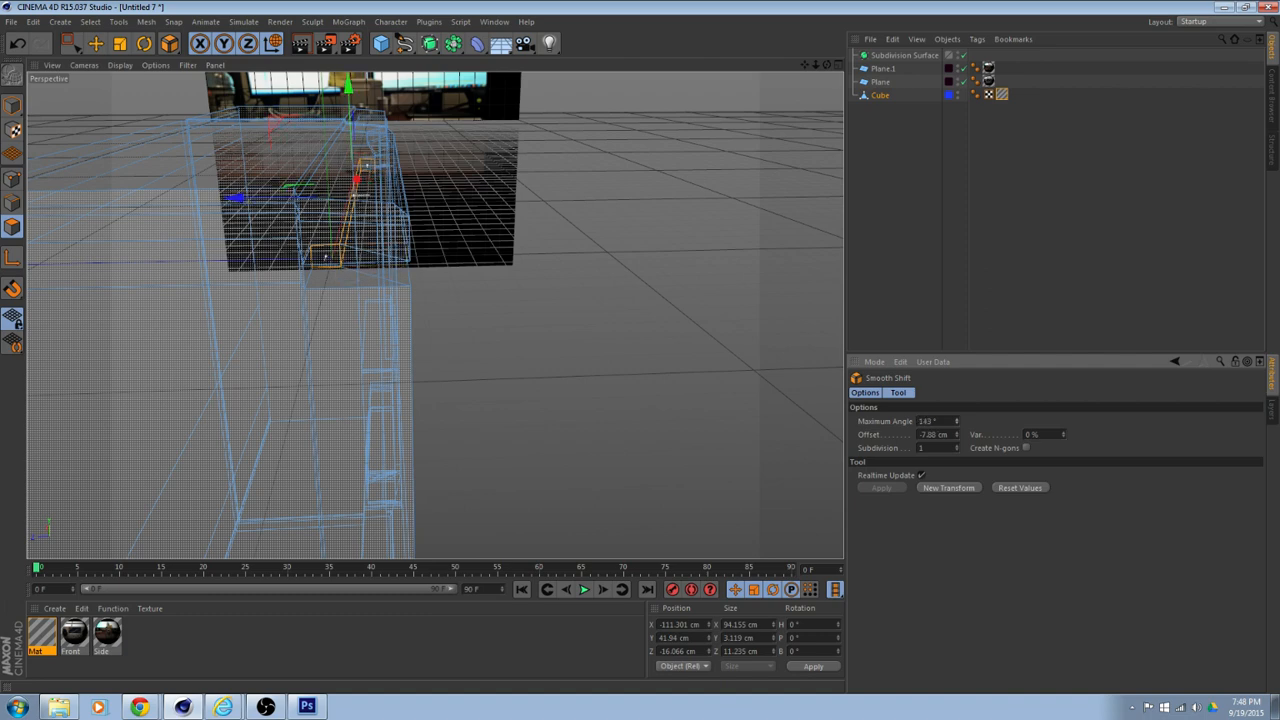
pyautogui.keyDown('alt'); pyautogui.moveTo(432, 258); pyautogui.dragTo(432, 256); pyautogui.keyUp('alt')
pyautogui.scroll(3, 418, 327)
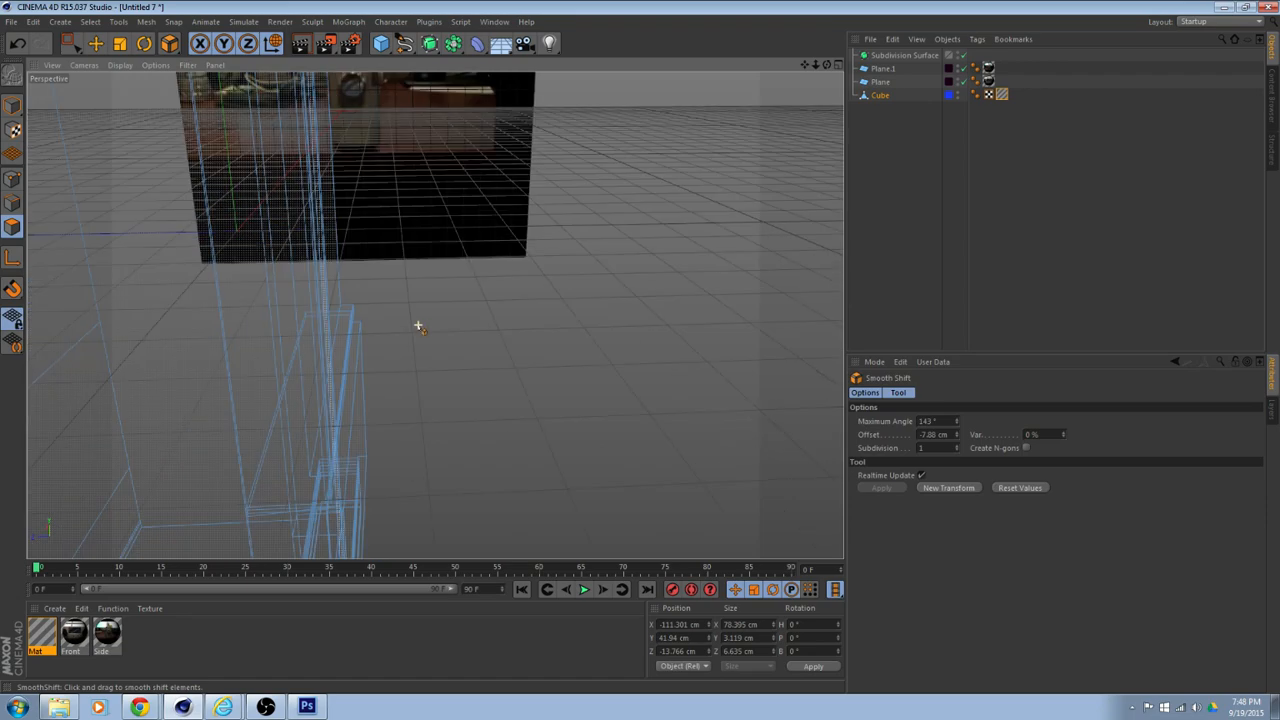
# Try moving the shifted band forward about 1 cm, and undo both the move and the Smooth Shift.
pyautogui.scroll(-3, 419, 328)
pyautogui.keyDown('alt'); pyautogui.moveTo(446, 321); pyautogui.dragTo(501, 286); pyautogui.keyUp('alt')
pyautogui.keyDown('alt'); pyautogui.moveTo(499, 331); pyautogui.dragTo(435, 315, button='middle'); pyautogui.keyUp('alt')
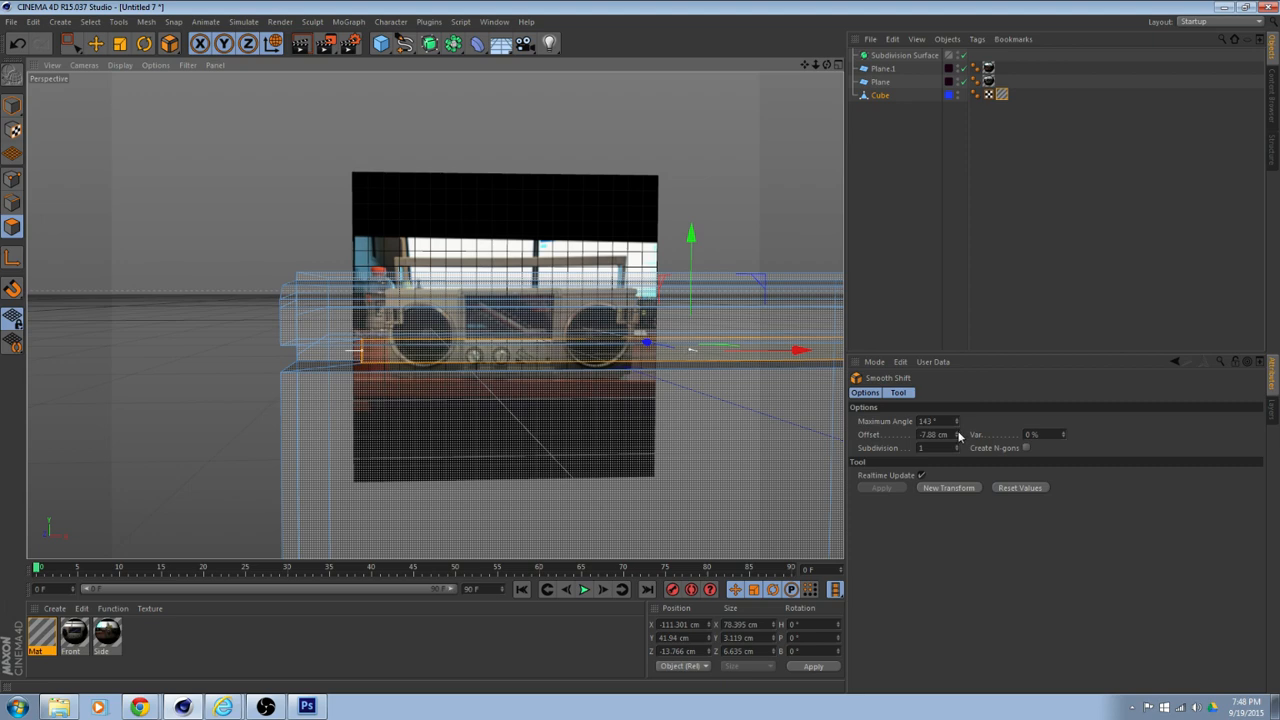
pyautogui.moveTo(956, 448); pyautogui.dragTo(956, 430)
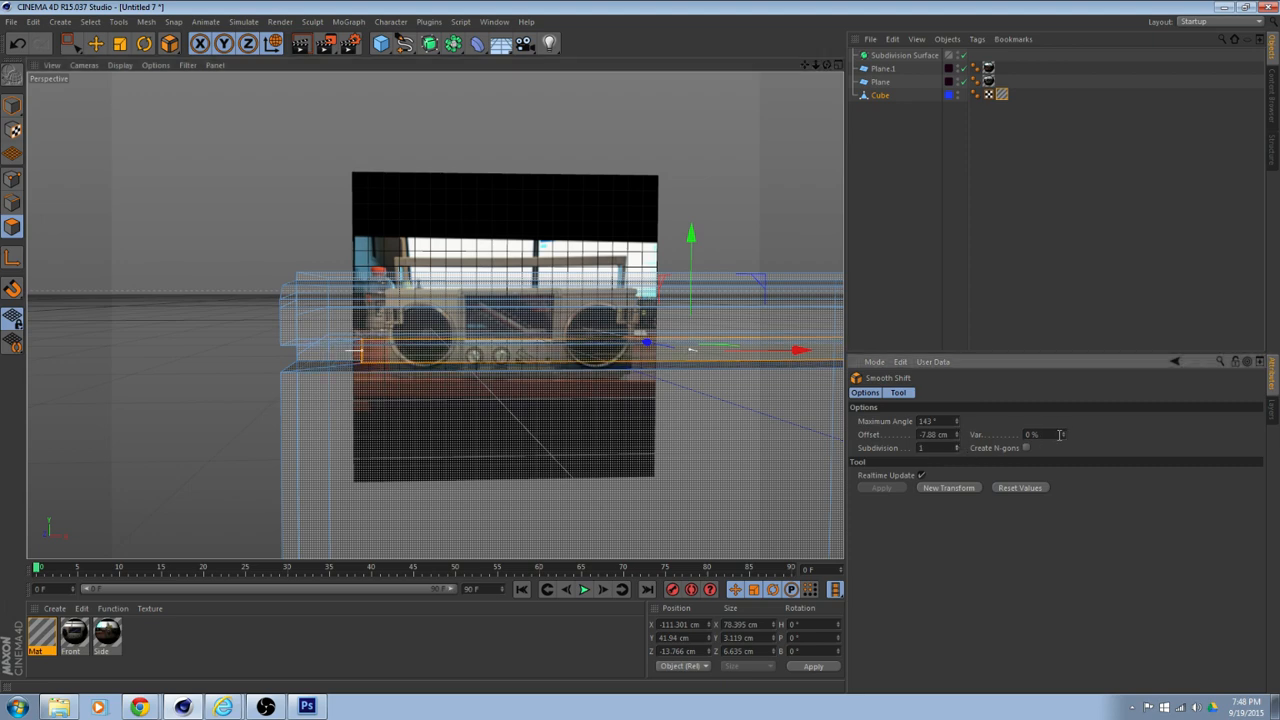
pyautogui.scroll(-1, 520, 468)
pyautogui.keyDown('alt'); pyautogui.moveTo(424, 464); pyautogui.dragTo(435, 316); pyautogui.keyUp('alt')
pyautogui.keyDown('alt'); pyautogui.moveTo(525, 388); pyautogui.dragTo(521, 431); pyautogui.keyUp('alt')
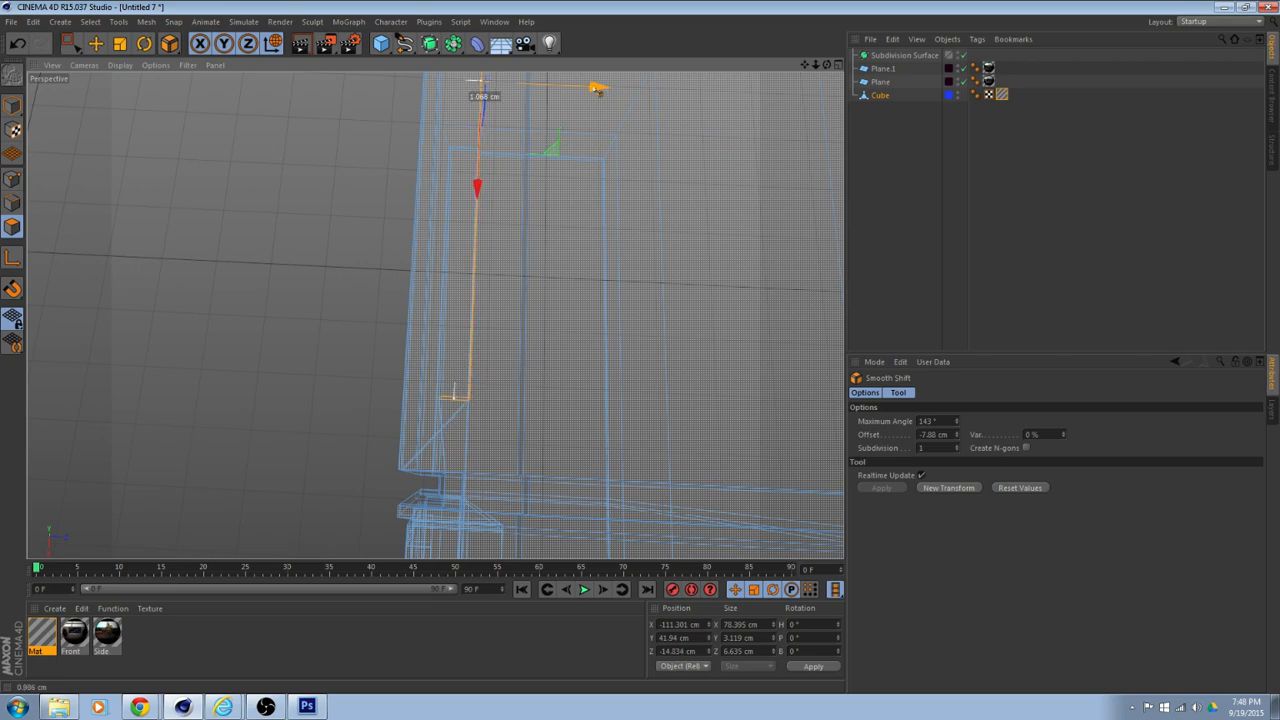
pyautogui.hotkey('ctrl', 'z')
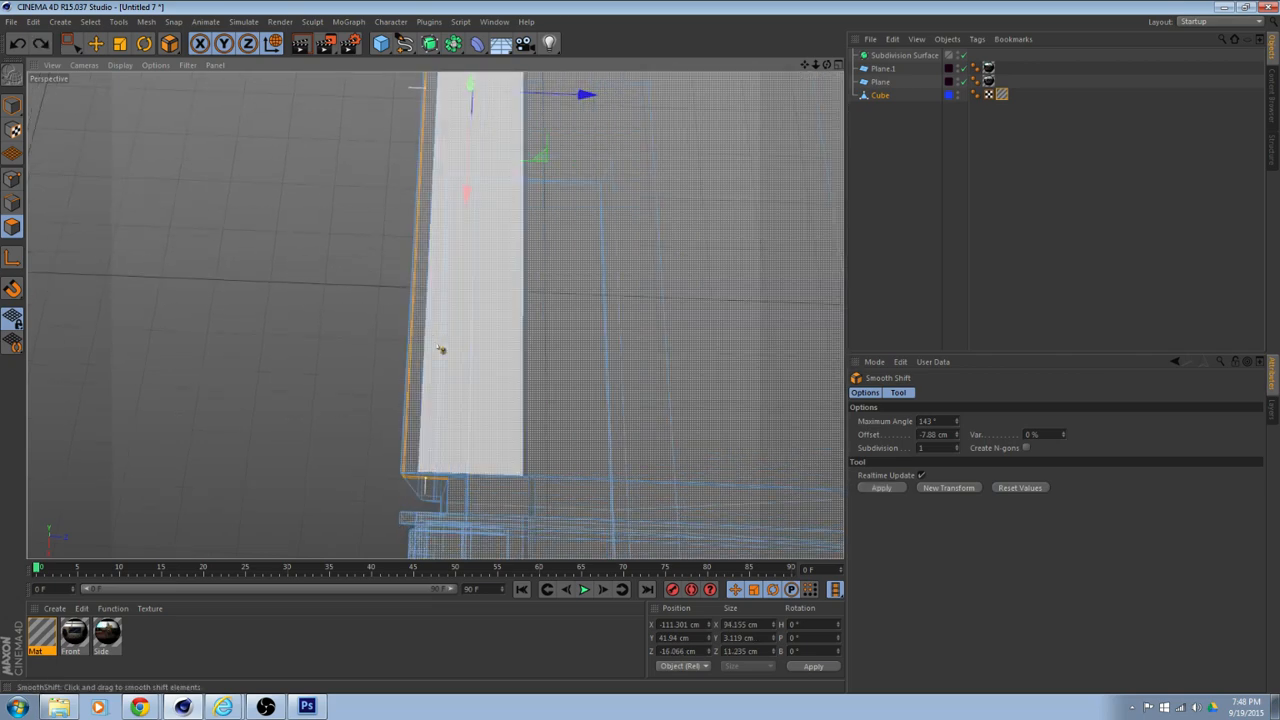
# Smooth Shift the selected band inward by about 4 cm to form a shallower horizontal recess.
pyautogui.moveTo(364, 336); pyautogui.dragTo(366, 336)
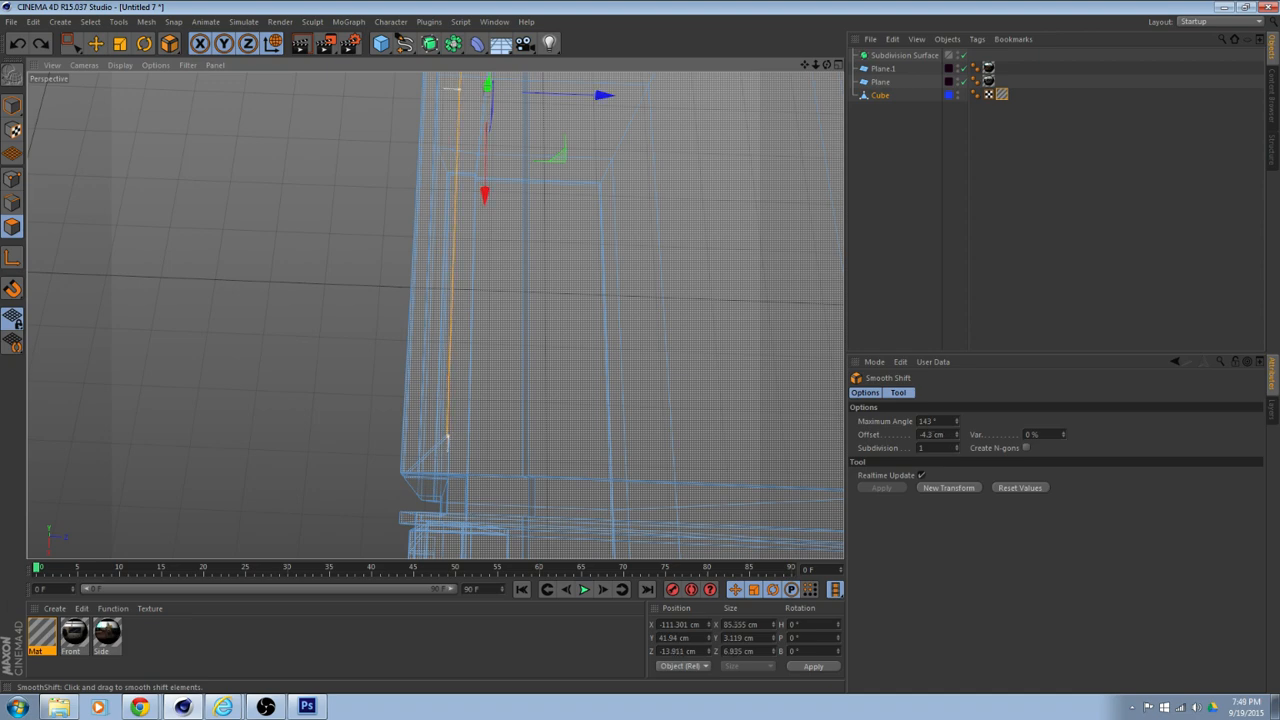
pyautogui.keyDown('alt'); pyautogui.moveTo(369, 335); pyautogui.dragTo(856, 151); pyautogui.keyUp('alt')
pyautogui.click(100, 45)
# Remove the Mat texture tag from the Cube.
pyautogui.click(1004, 93)
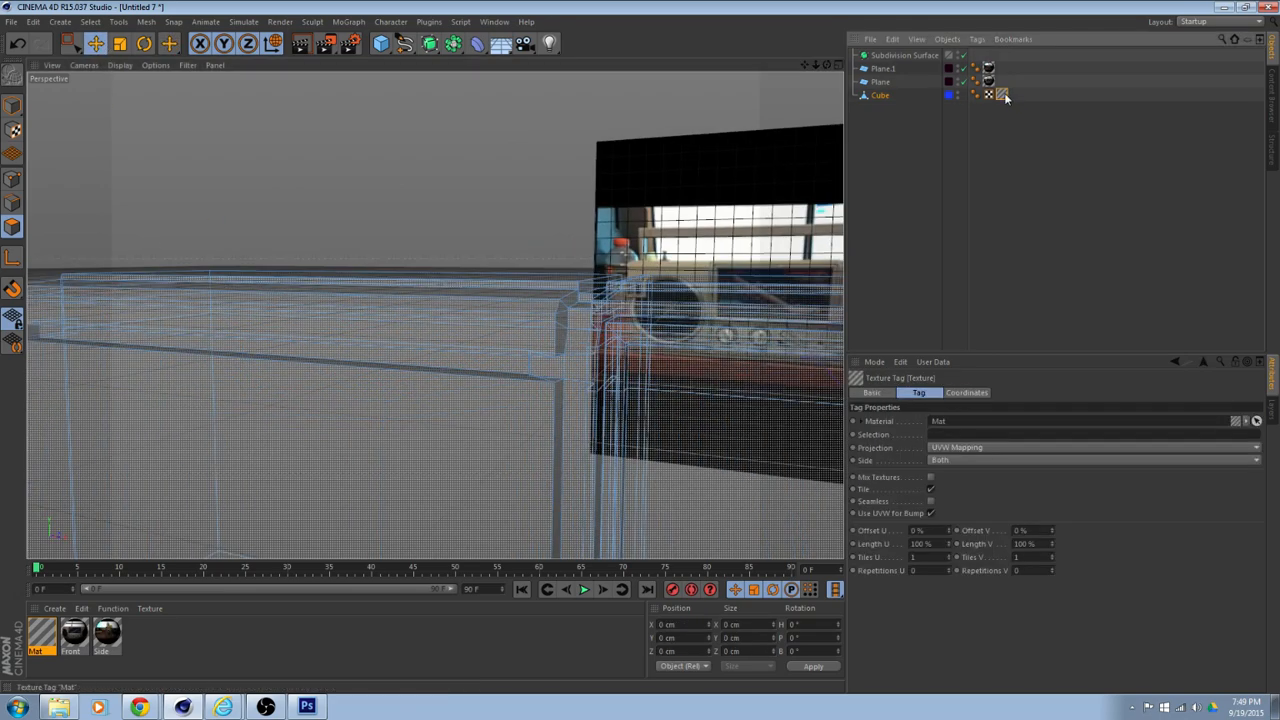
pyautogui.press('Delete')
# Delete the long recessed front polygon of the band and the narrow polygon at its groove end.
pyautogui.keyDown('alt'); pyautogui.moveTo(722, 258); pyautogui.dragTo(474, 300); pyautogui.keyUp('alt')
pyautogui.keyDown('alt'); pyautogui.moveTo(510, 242); pyautogui.dragTo(197, 300); pyautogui.keyUp('alt')
pyautogui.click(488, 226)
pyautogui.keyDown('shift'); pyautogui.click(464, 222); pyautogui.keyUp('shift')
pyautogui.scroll(-3, 110, 307)
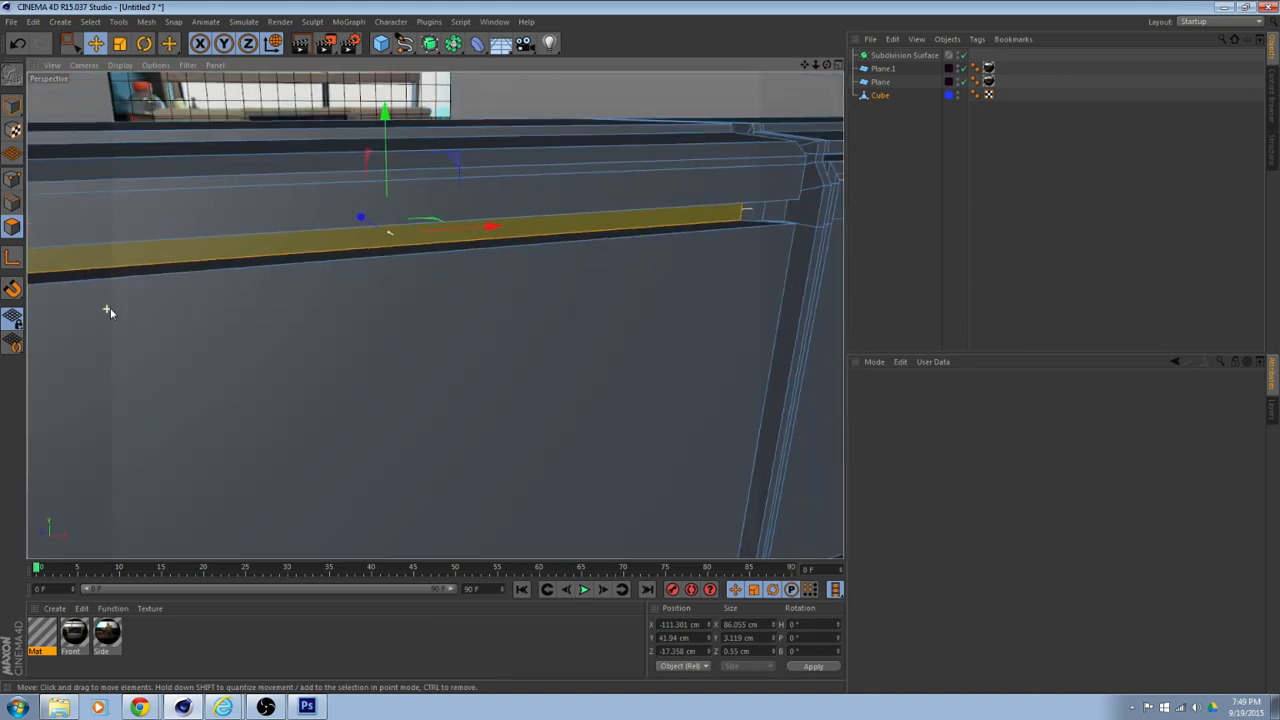
pyautogui.keyDown('alt'); pyautogui.moveTo(114, 284); pyautogui.dragTo(537, 269, button='middle'); pyautogui.keyUp('alt')
pyautogui.keyDown('alt'); pyautogui.moveTo(293, 287); pyautogui.dragTo(367, 289); pyautogui.keyUp('alt')
pyautogui.press('Delete')
# Lower the front corner point at the groove's inner end to a Y position of about 40.4 cm.
pyautogui.scroll(2, 411, 289)
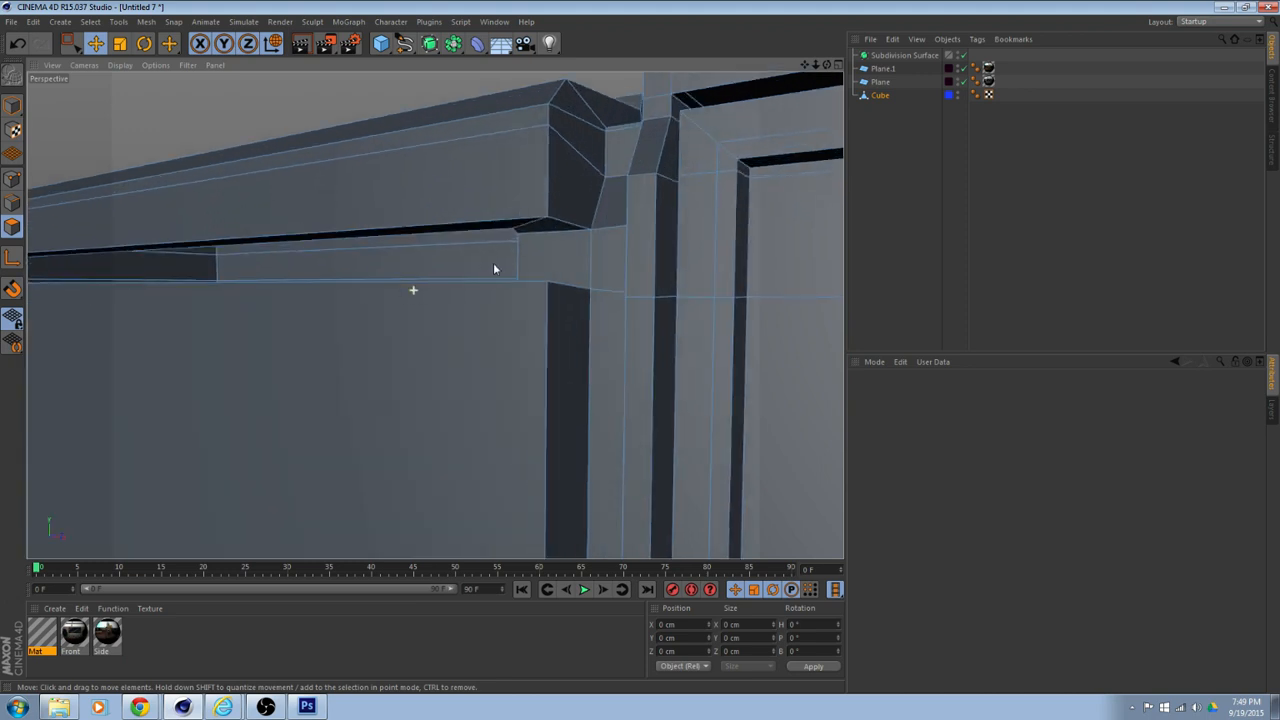
pyautogui.keyDown('alt'); pyautogui.moveTo(492, 263); pyautogui.dragTo(440, 275); pyautogui.keyUp('alt')
pyautogui.scroll(8, 361, 288)
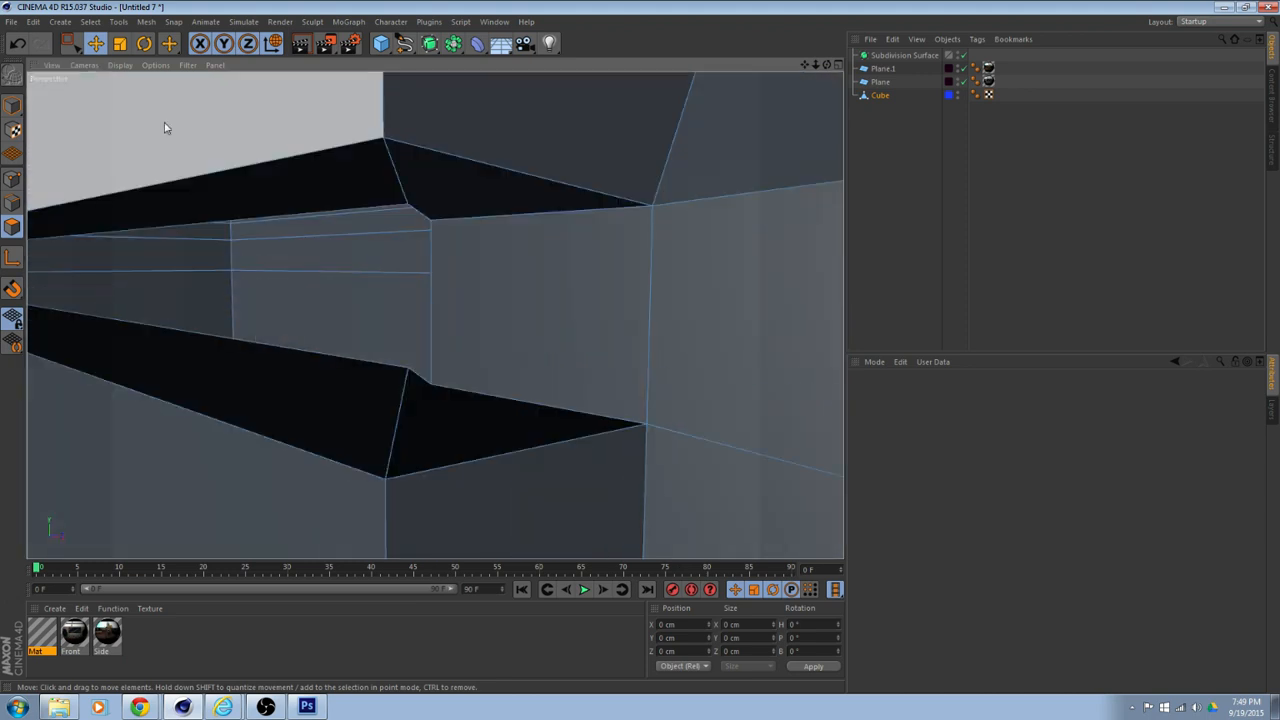
pyautogui.click(168, 46)
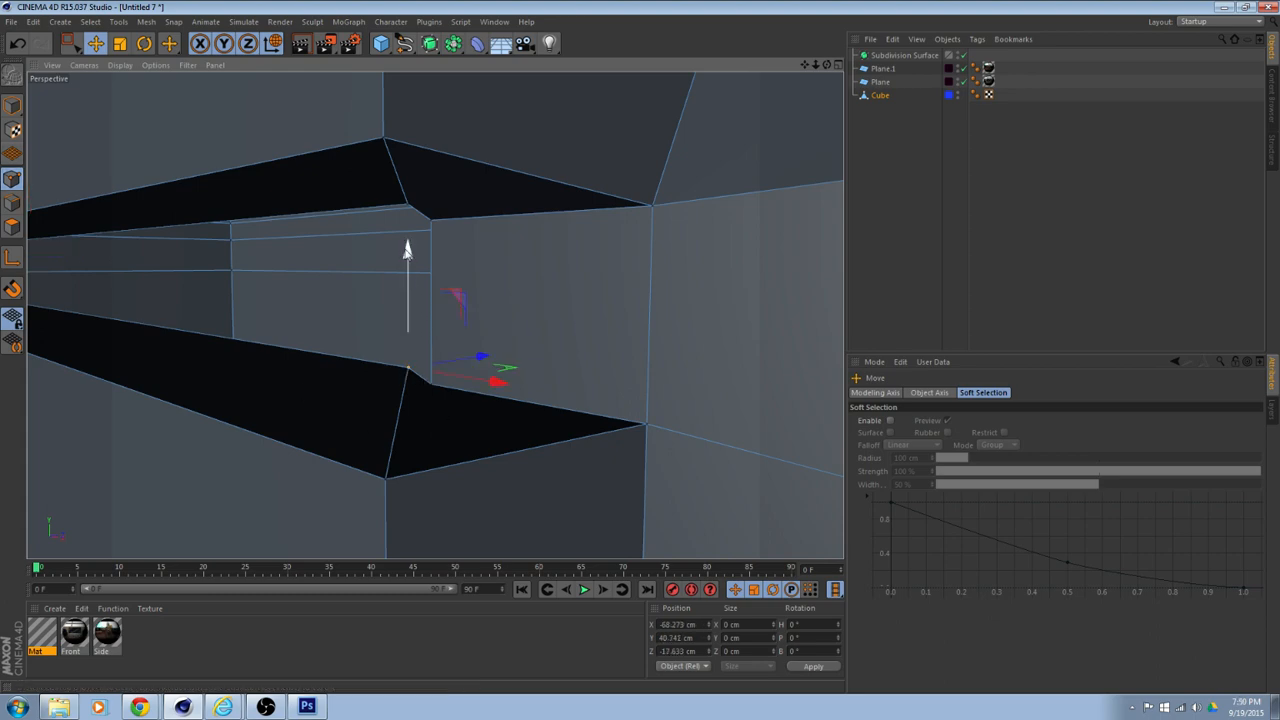
pyautogui.scroll(-6, 417, 317)
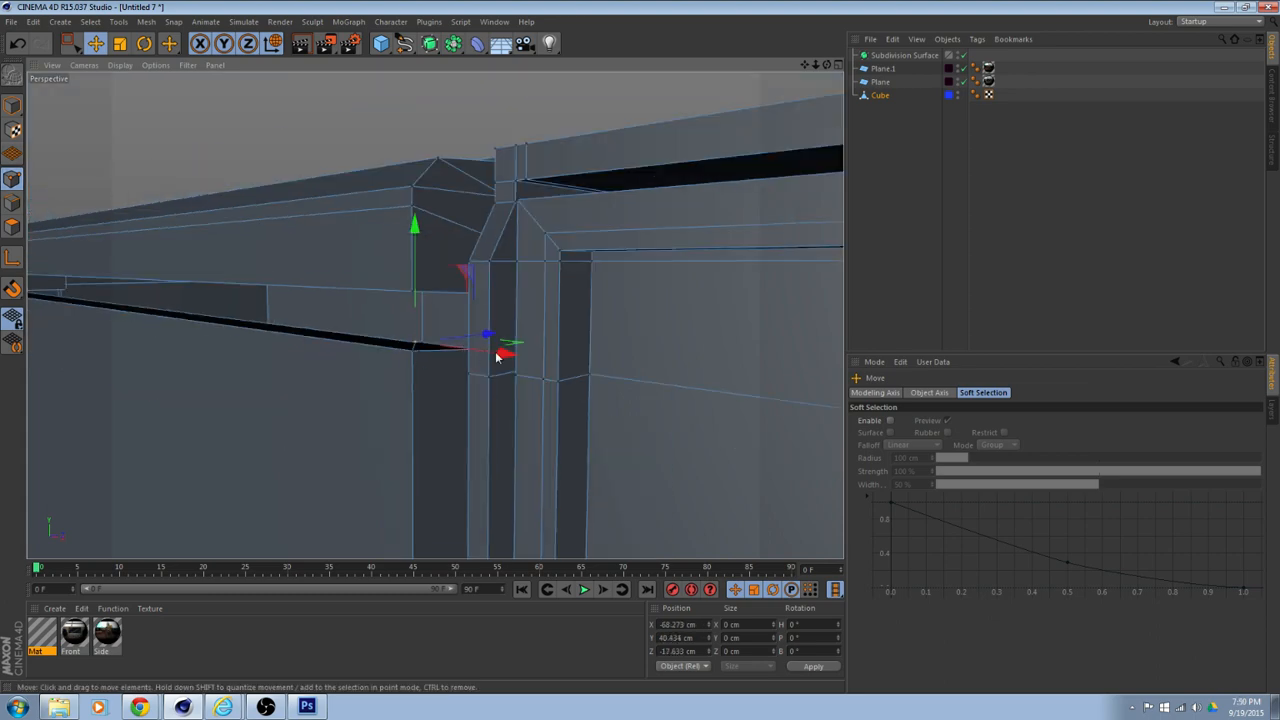
pyautogui.keyDown('alt'); pyautogui.moveTo(399, 370); pyautogui.dragTo(711, 380); pyautogui.keyUp('alt')
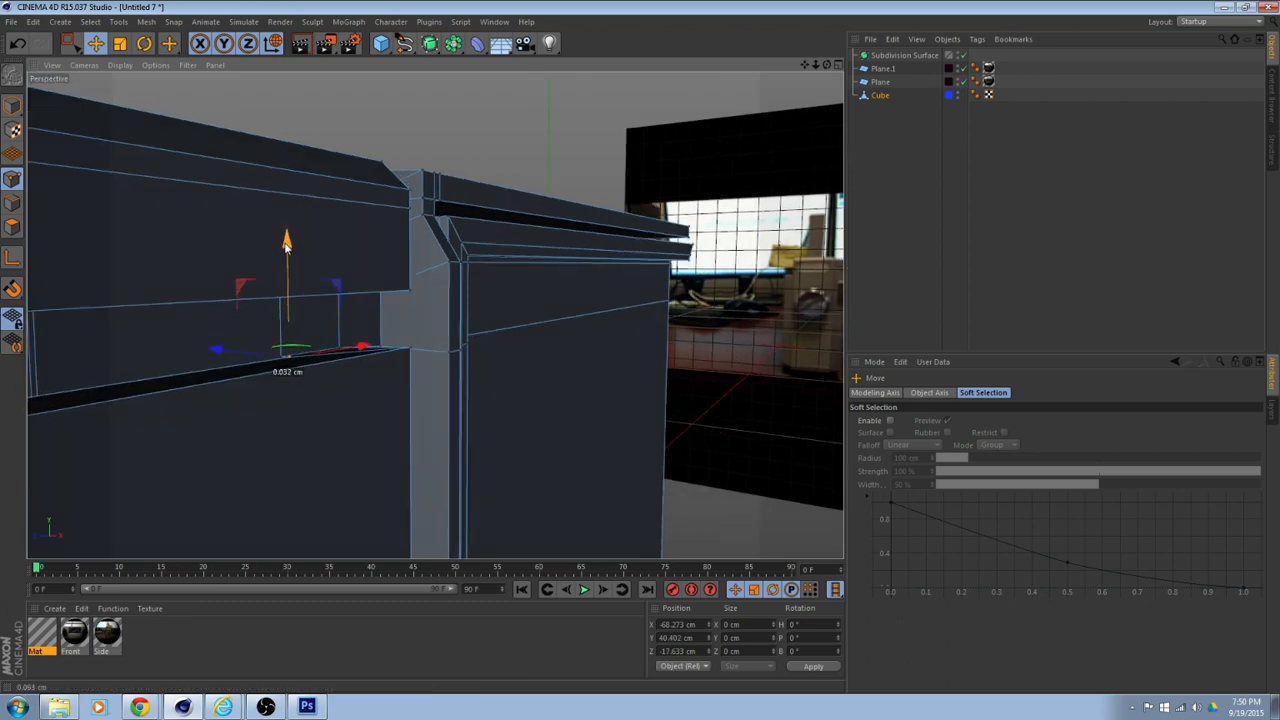
pyautogui.scroll(5, 309, 387)
pyautogui.keyDown('alt'); pyautogui.moveTo(289, 388); pyautogui.dragTo(170, 425); pyautogui.keyUp('alt')
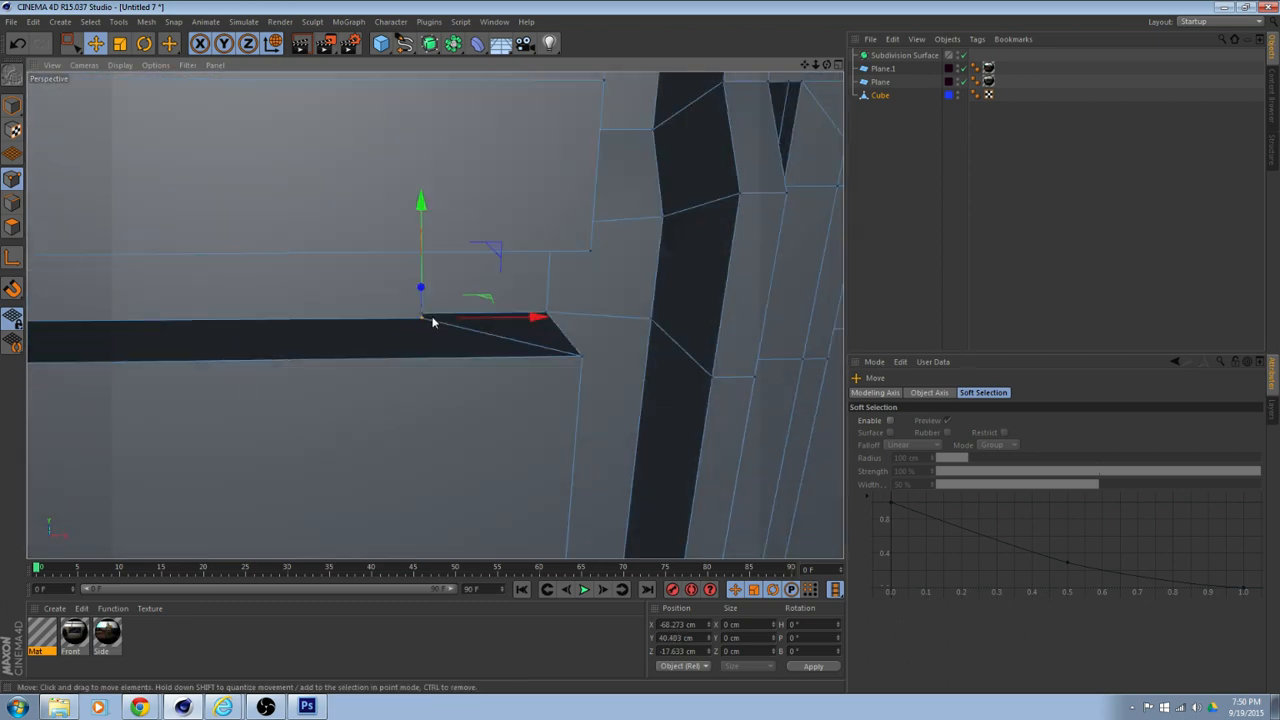
# Weld the two neighbouring lower points at the groove's inner end onto the rear corner point.
pyautogui.scroll(5, 433, 318)
pyautogui.keyDown('alt'); pyautogui.moveTo(433, 318); pyautogui.dragTo(291, 298); pyautogui.keyUp('alt')
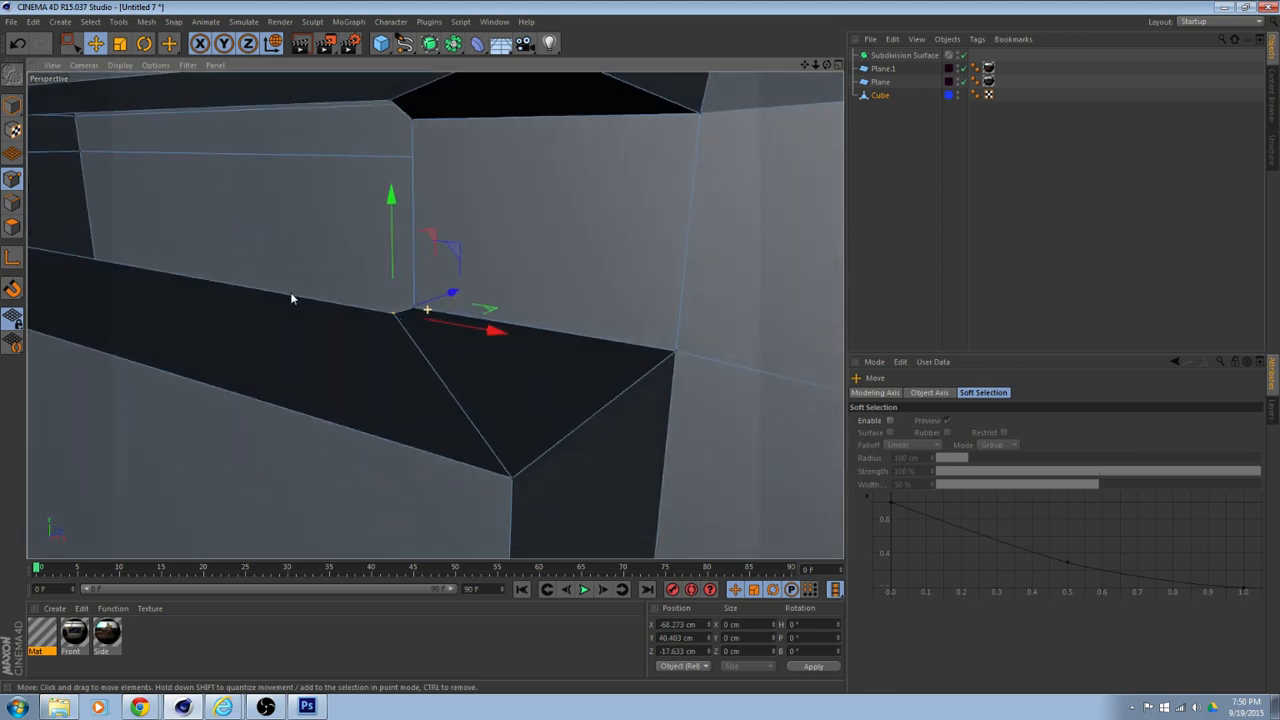
pyautogui.keyDown('shift'); pyautogui.click(414, 308); pyautogui.keyUp('shift')
pyautogui.rightClick(405, 342)
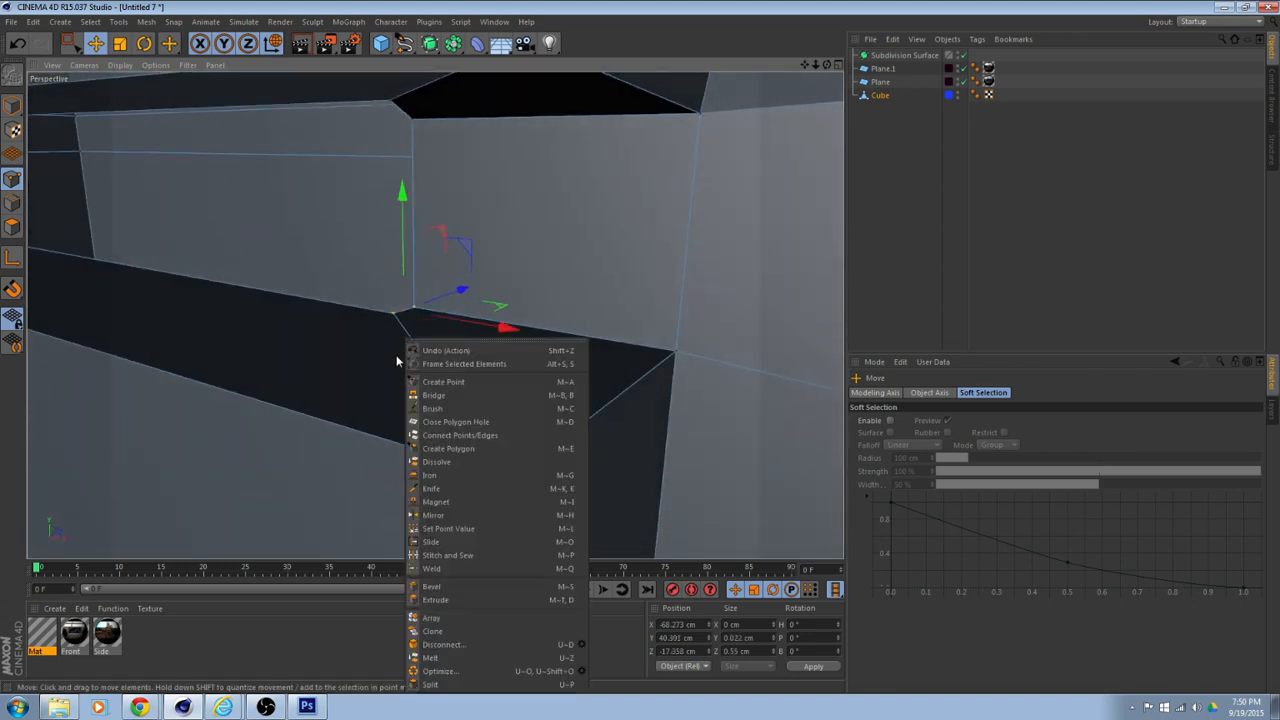
pyautogui.click(433, 568)
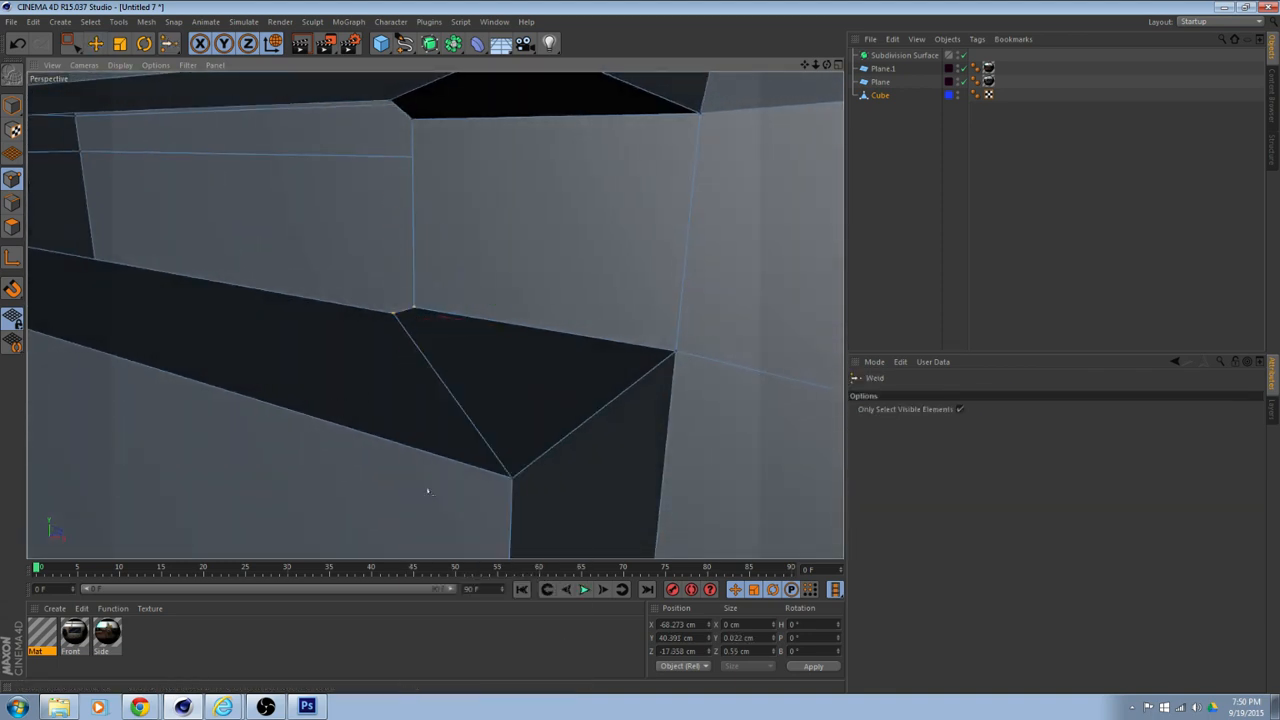
pyautogui.click(415, 308)
pyautogui.scroll(-3, 416, 309)
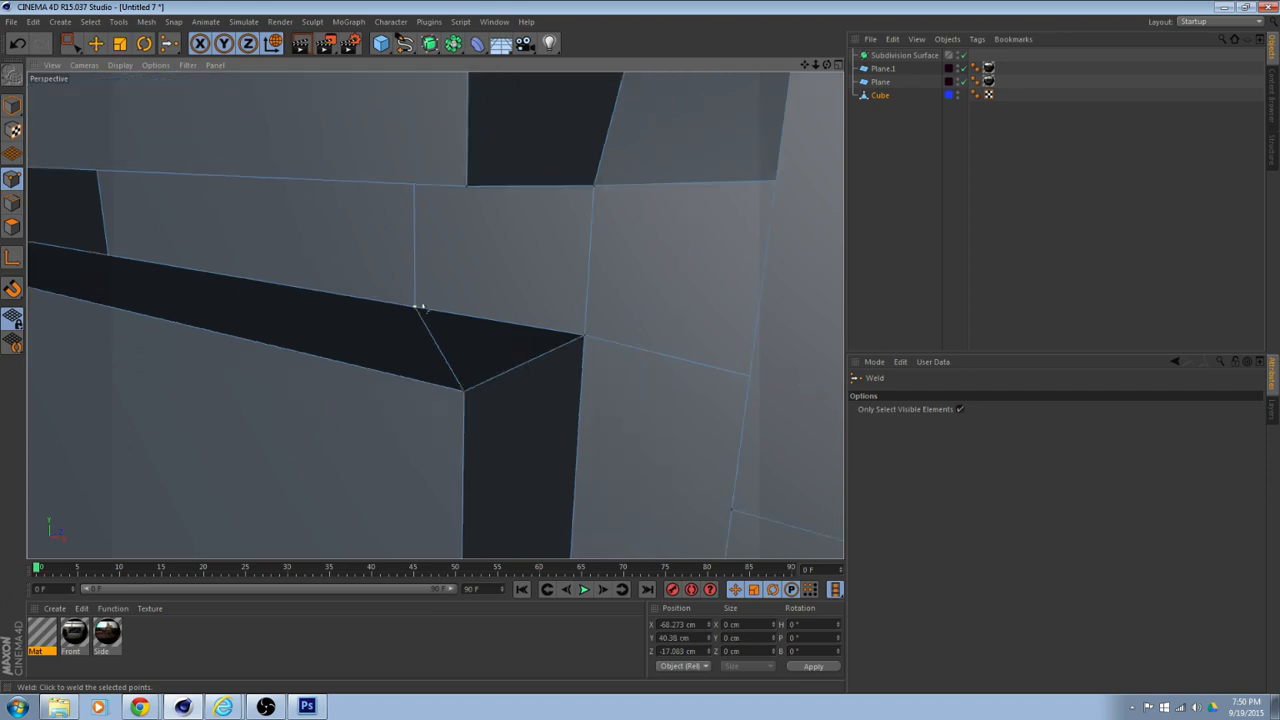
# Weld the two neighbouring upper points at the groove's inner end onto the rear corner point.
pyautogui.keyDown('alt'); pyautogui.moveTo(427, 295); pyautogui.dragTo(429, 253); pyautogui.keyUp('alt')
pyautogui.click(97, 44)
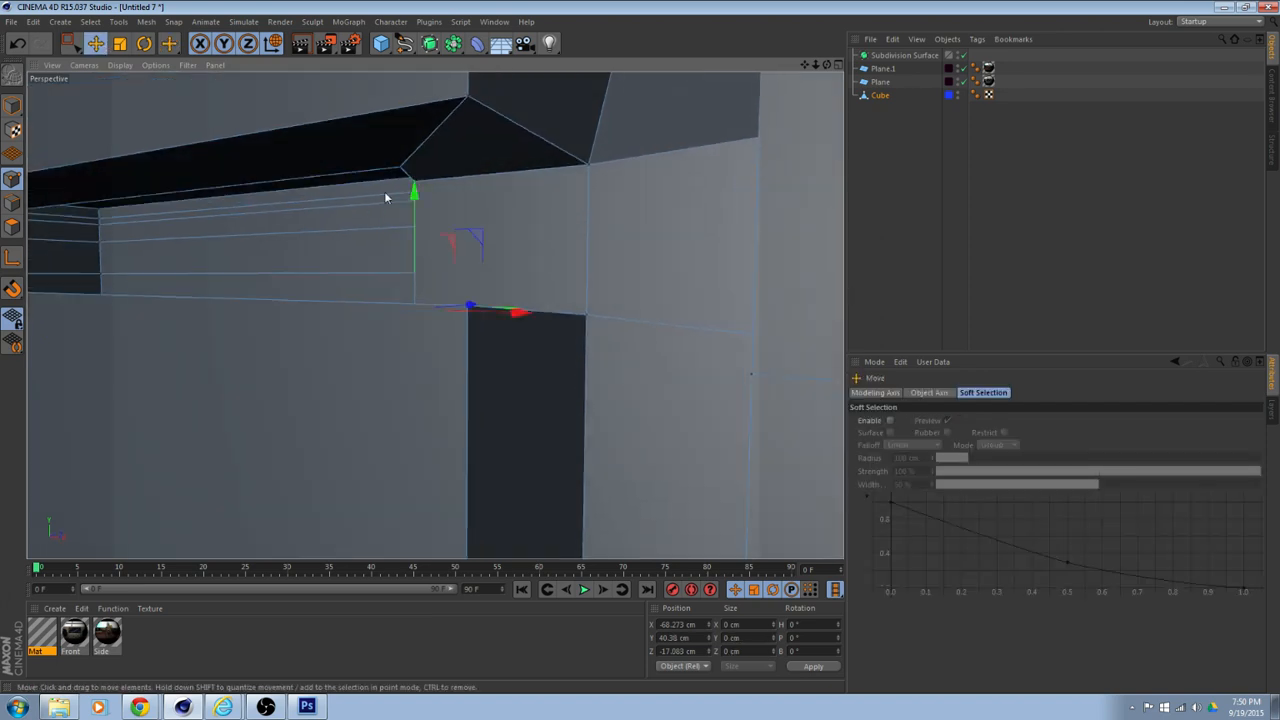
pyautogui.rightClick(401, 245)
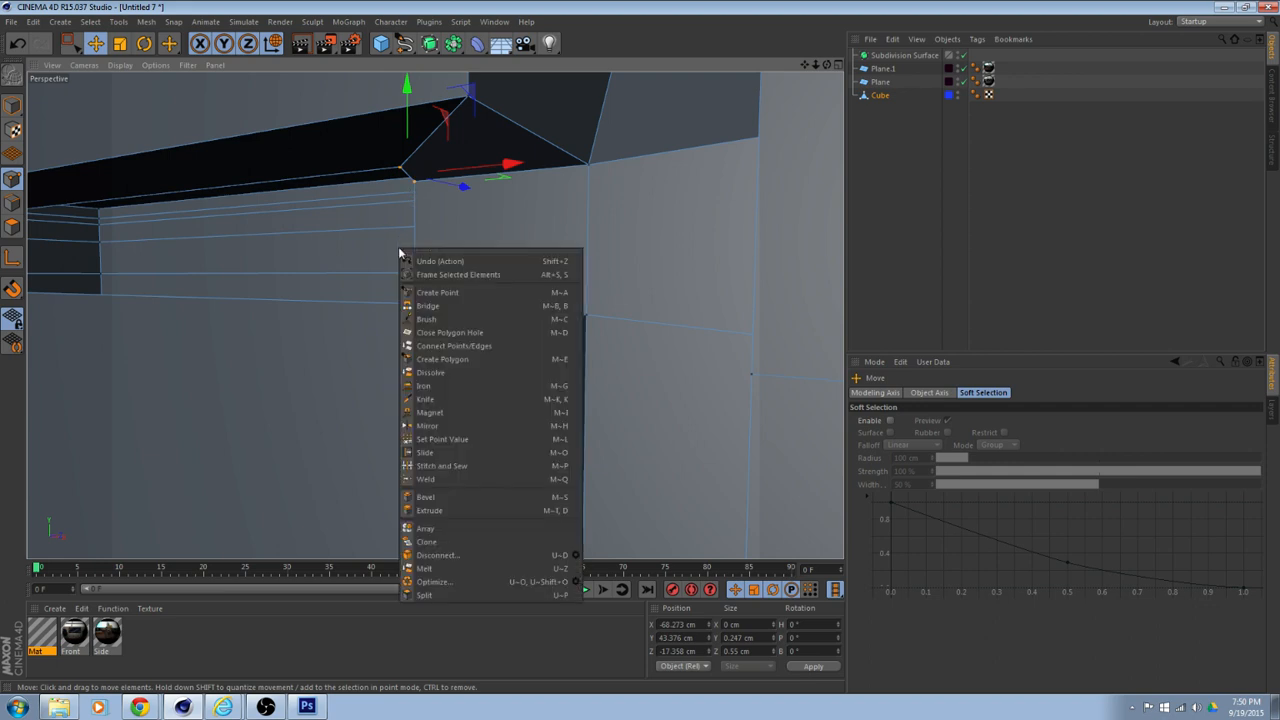
pyautogui.click(446, 481)
pyautogui.click(414, 182)
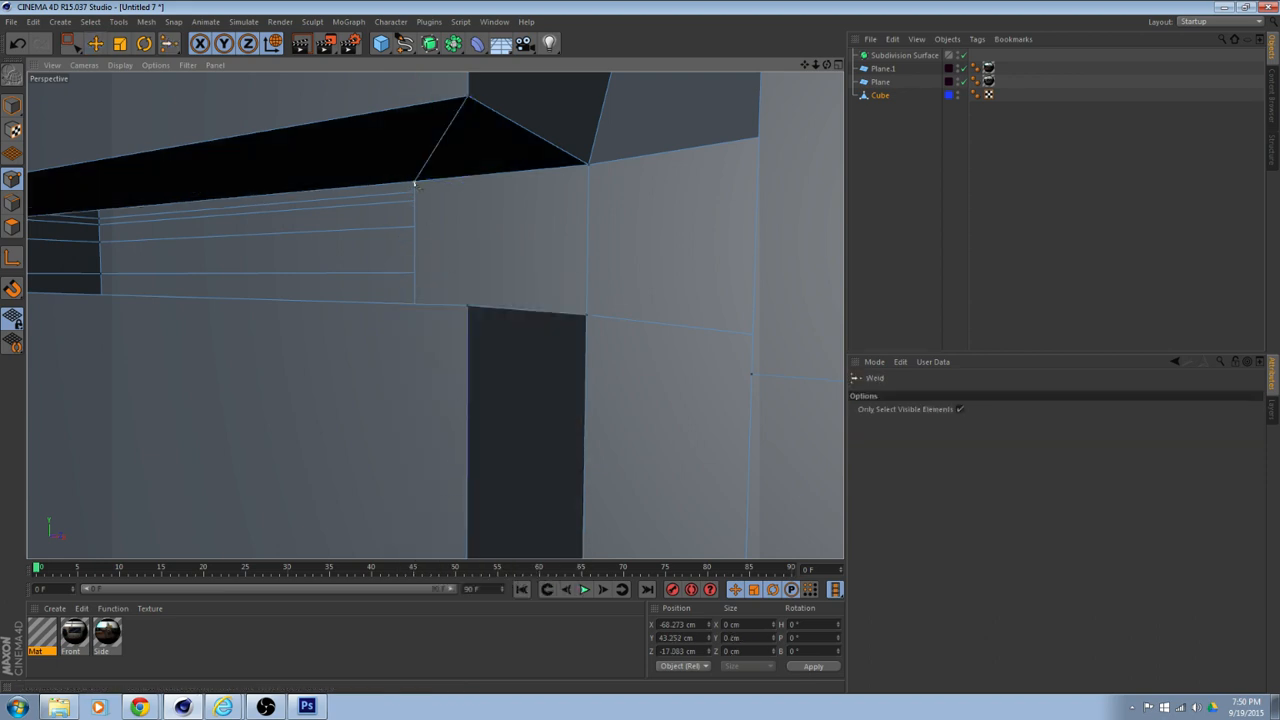
# Change the Right view to the Left camera and enlarge it around the groove's end.
pyautogui.keyDown('alt'); pyautogui.moveTo(408, 239); pyautogui.dragTo(284, 376); pyautogui.keyUp('alt')
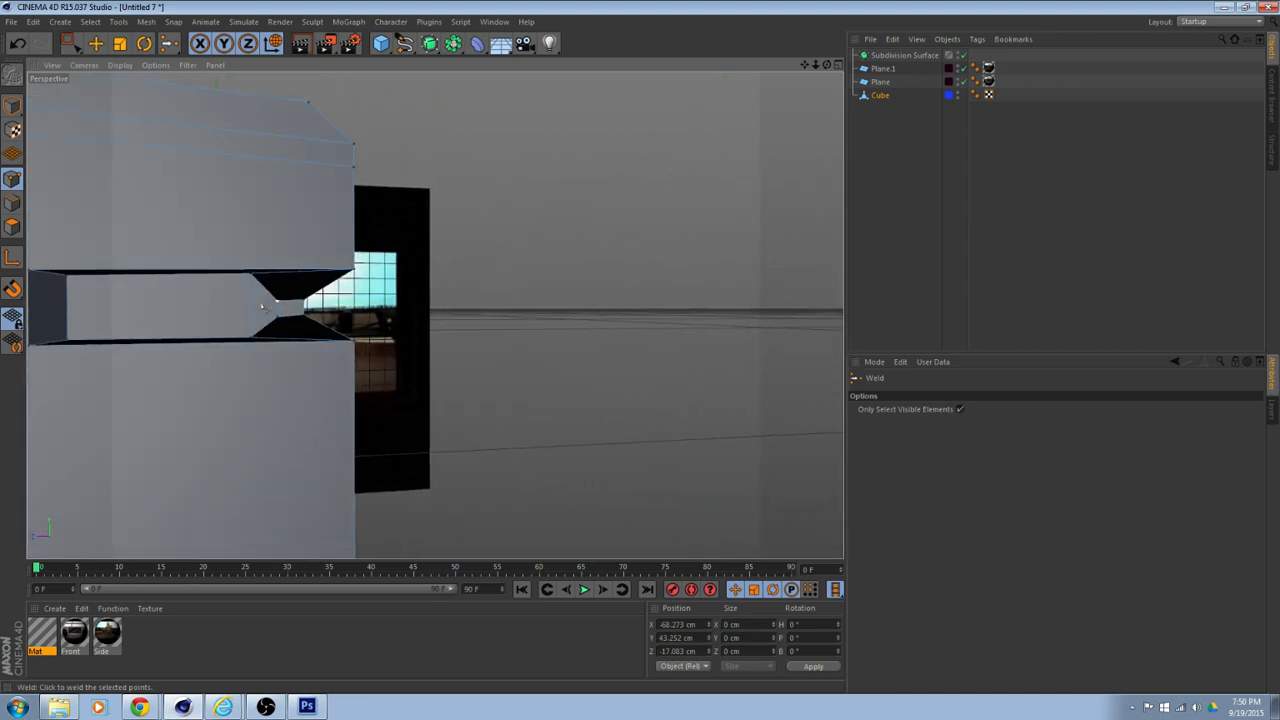
pyautogui.middleClick(455, 314)
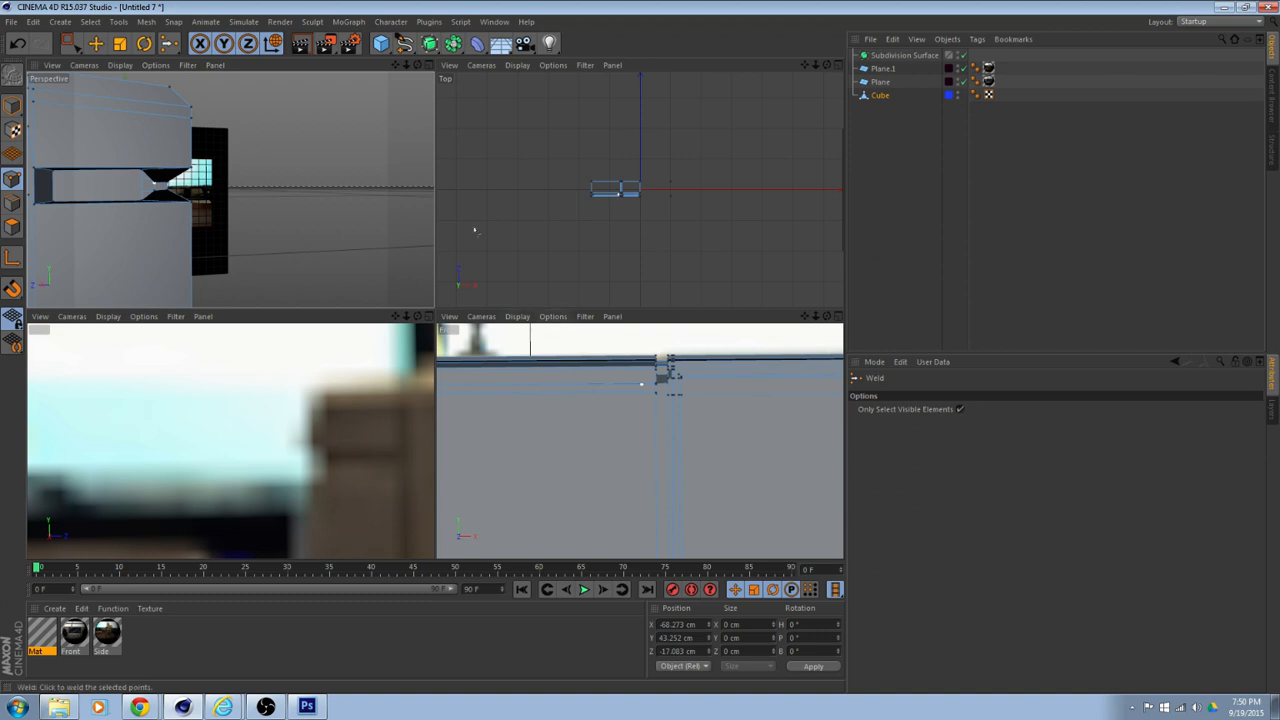
pyautogui.scroll(-10, 297, 443)
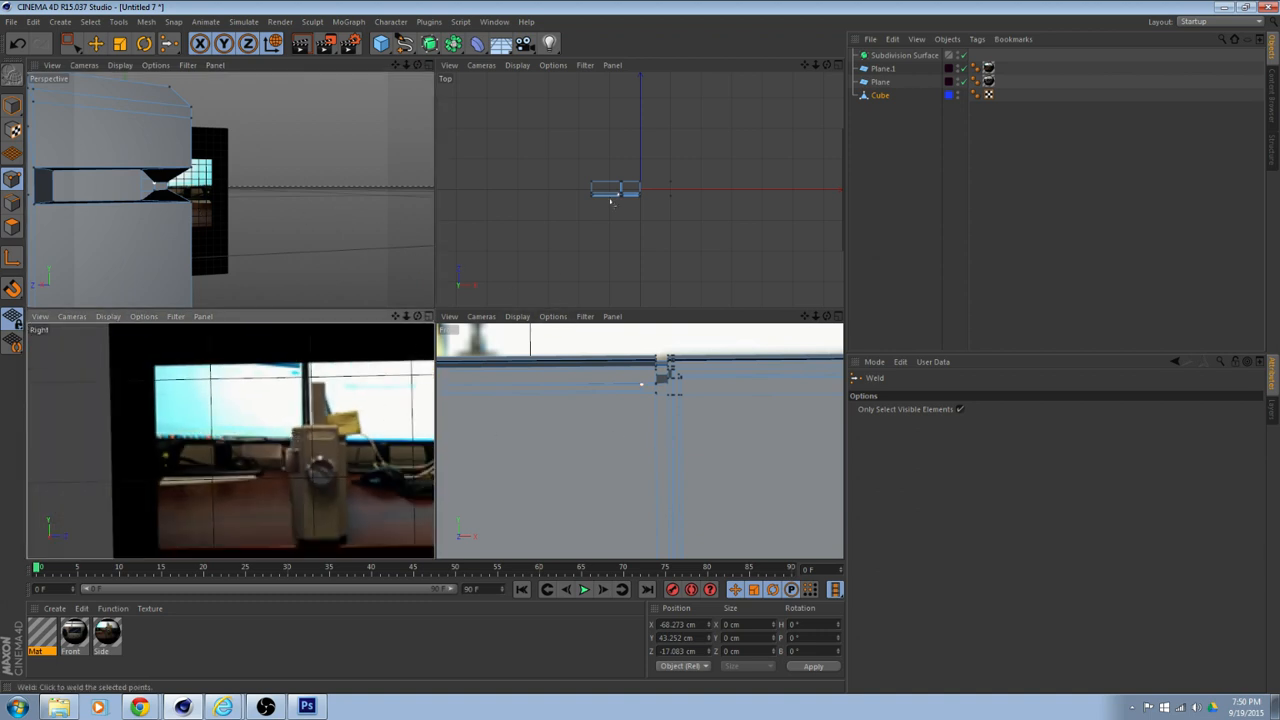
pyautogui.scroll(-4, 339, 441)
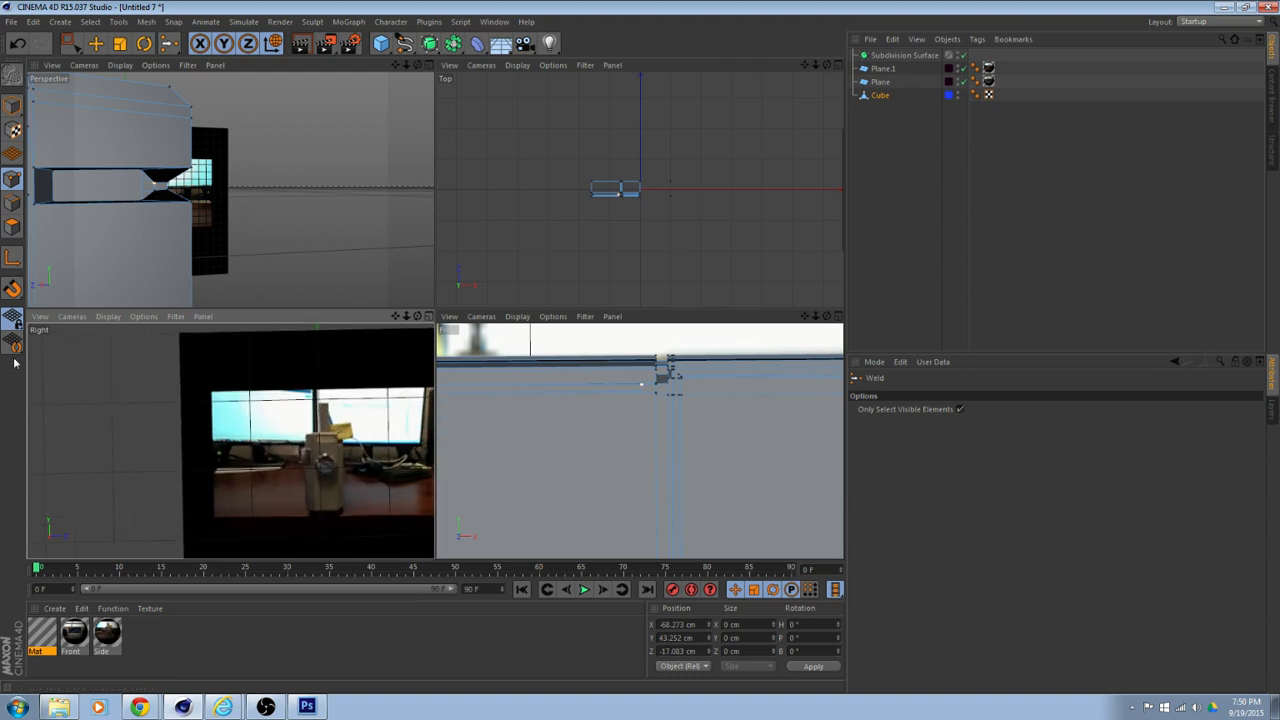
pyautogui.click(70, 316)
pyautogui.click(121, 413)
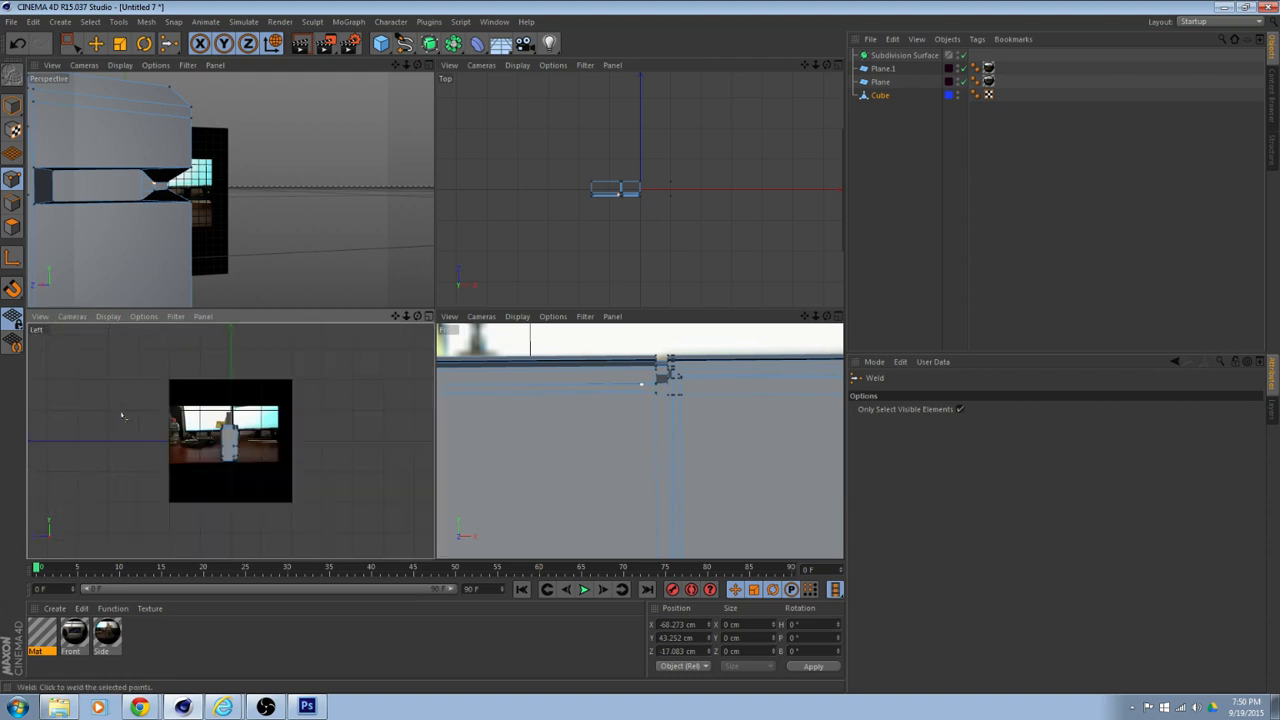
pyautogui.scroll(10, 254, 427)
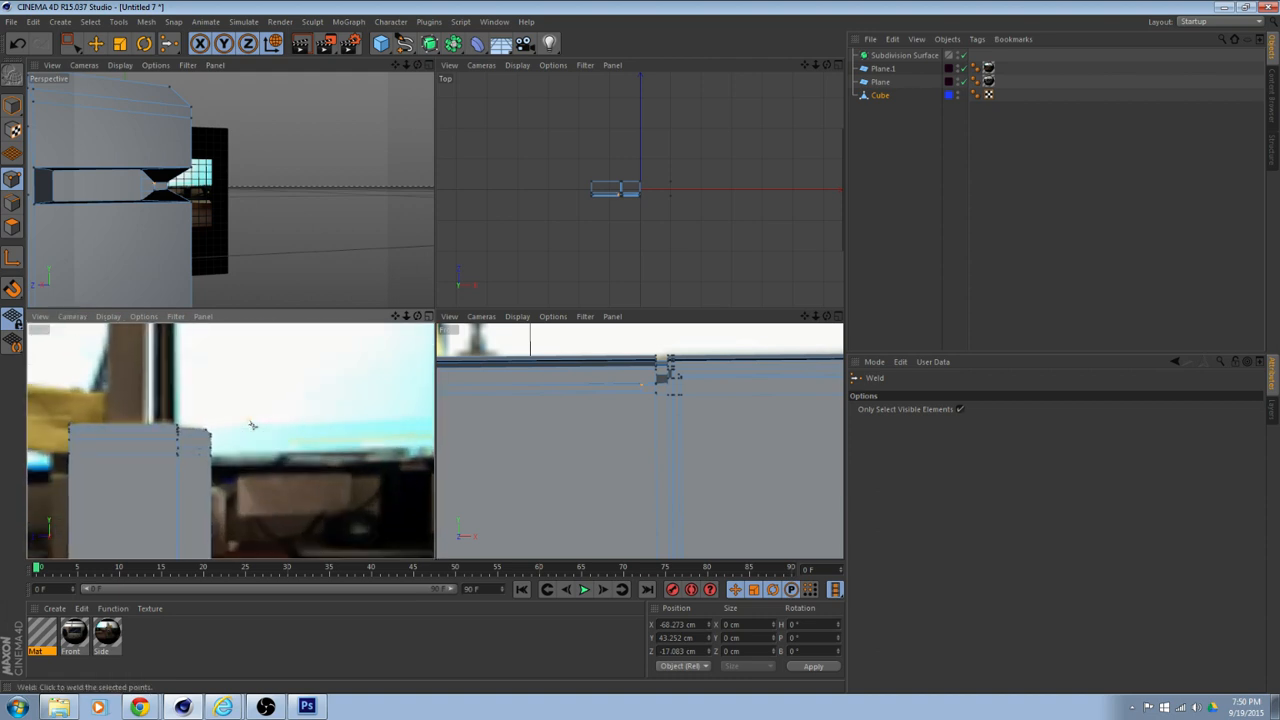
pyautogui.scroll(2, 254, 427)
pyautogui.keyDown('alt'); pyautogui.moveTo(178, 460); pyautogui.dragTo(348, 376, button='middle'); pyautogui.keyUp('alt')
pyautogui.scroll(2, 280, 435)
pyautogui.middleClick(279, 435)
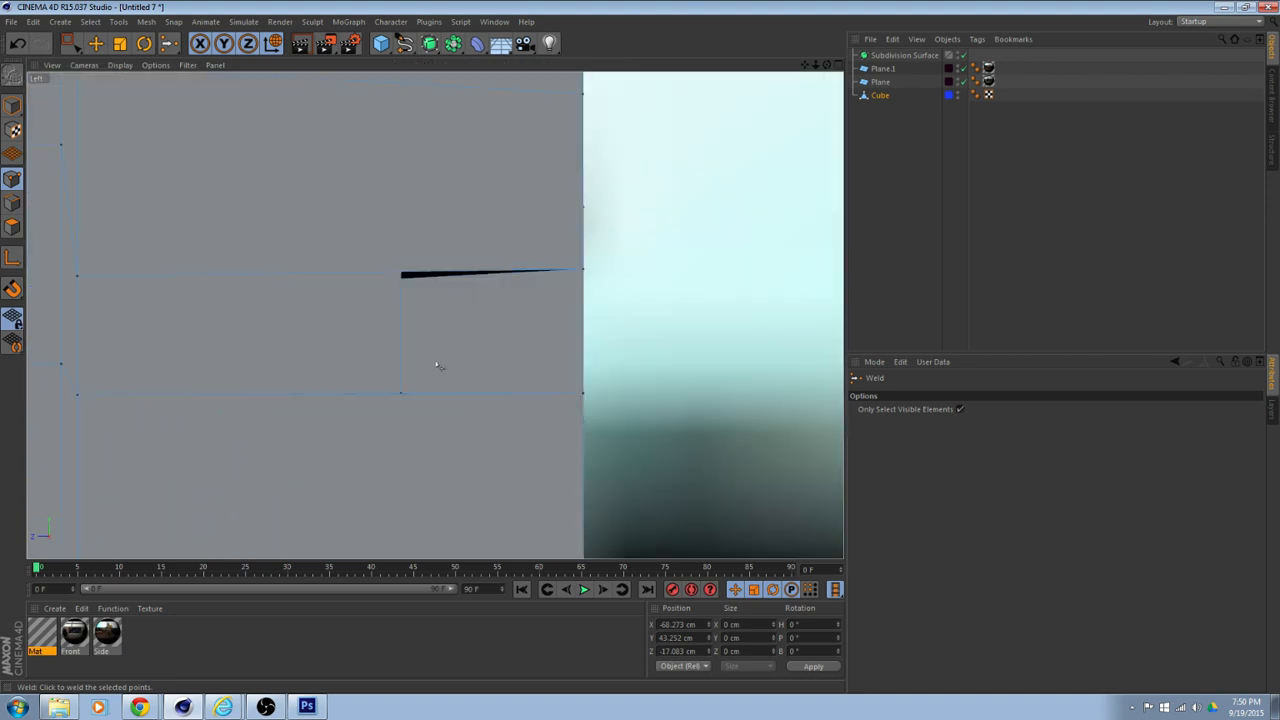
# Try the Lines display in the Left view, and switch it back to Gouraud Shading (Lines).
pyautogui.click(119, 65)
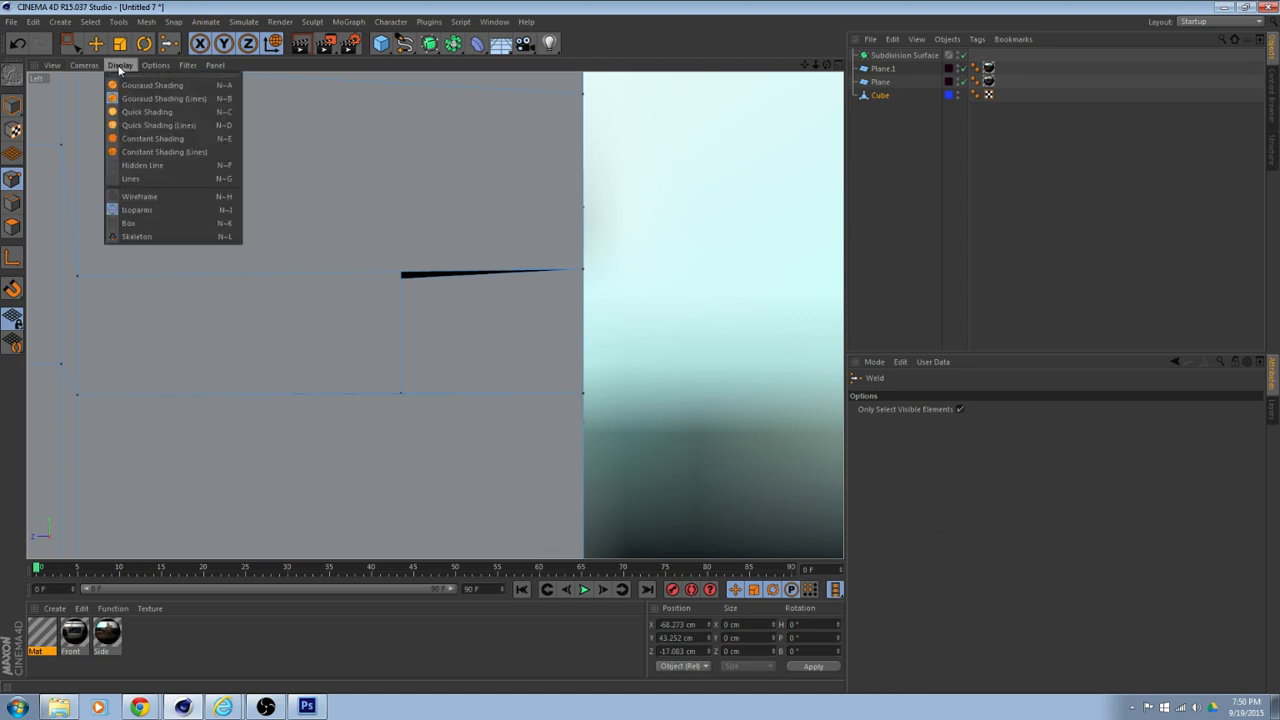
pyautogui.click(164, 179)
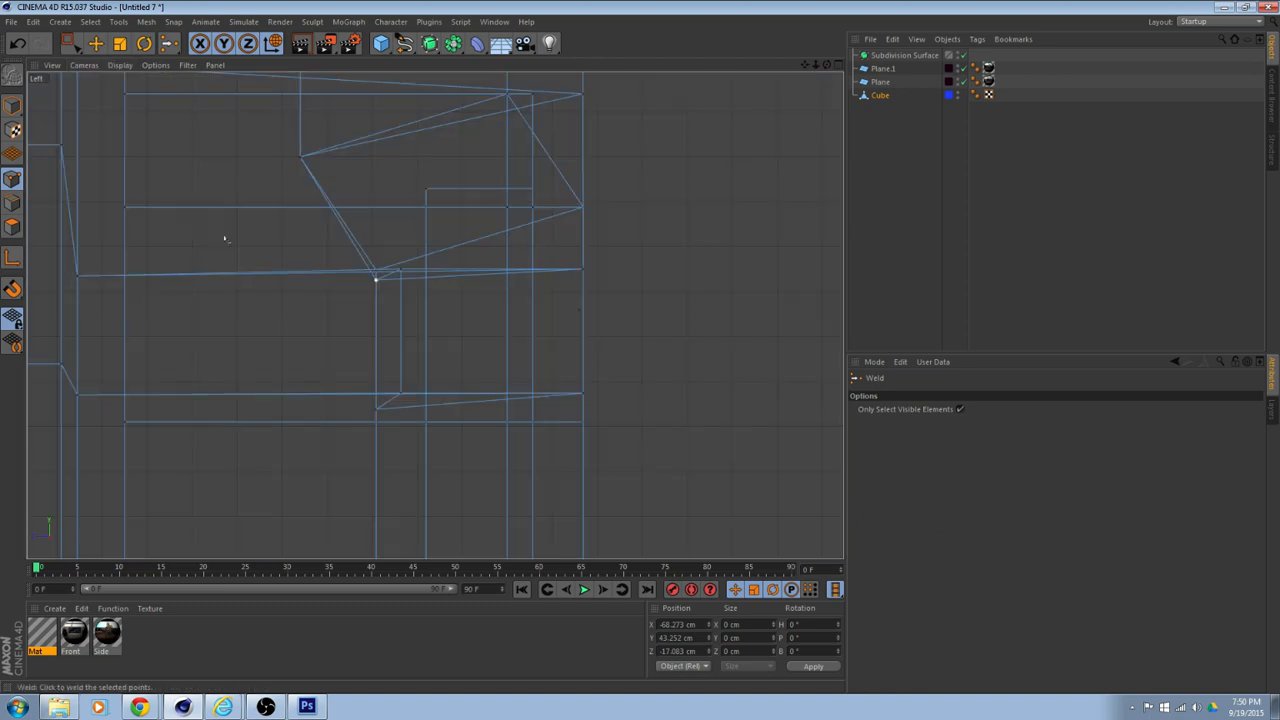
pyautogui.middleClick(440, 299)
pyautogui.middleClick(337, 379)
pyautogui.middleClick(151, 183)
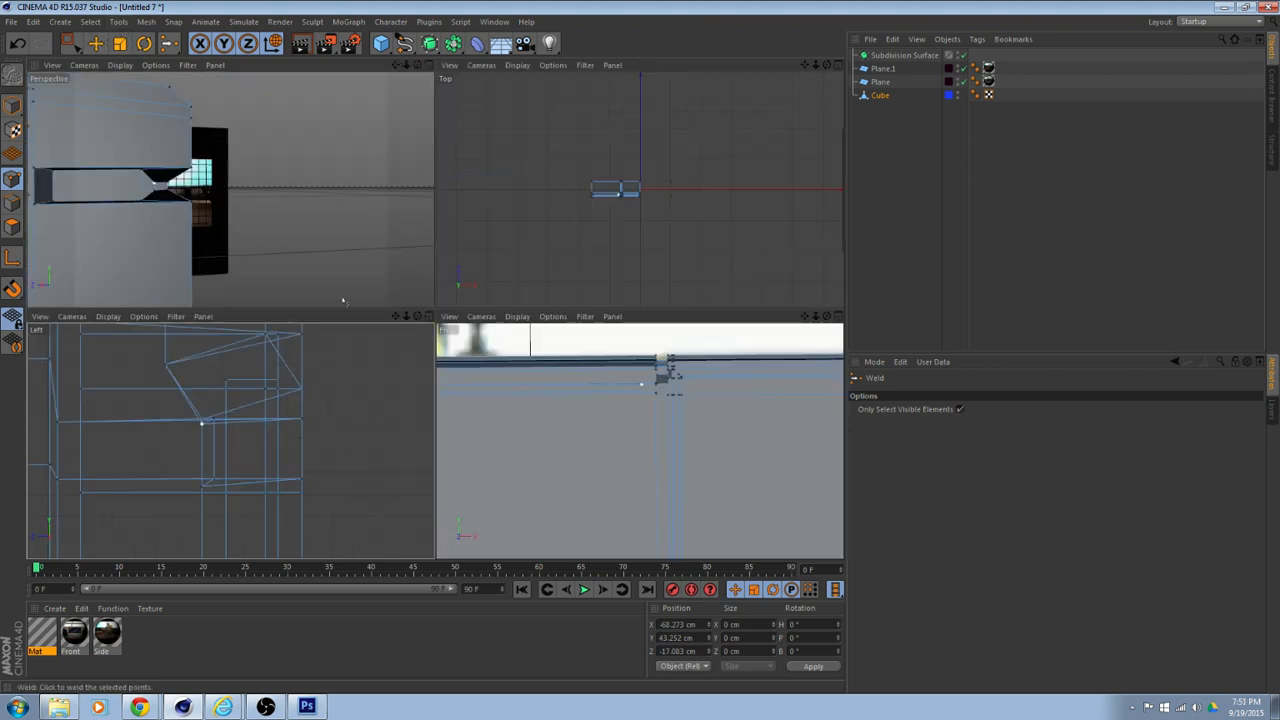
pyautogui.middleClick(289, 400)
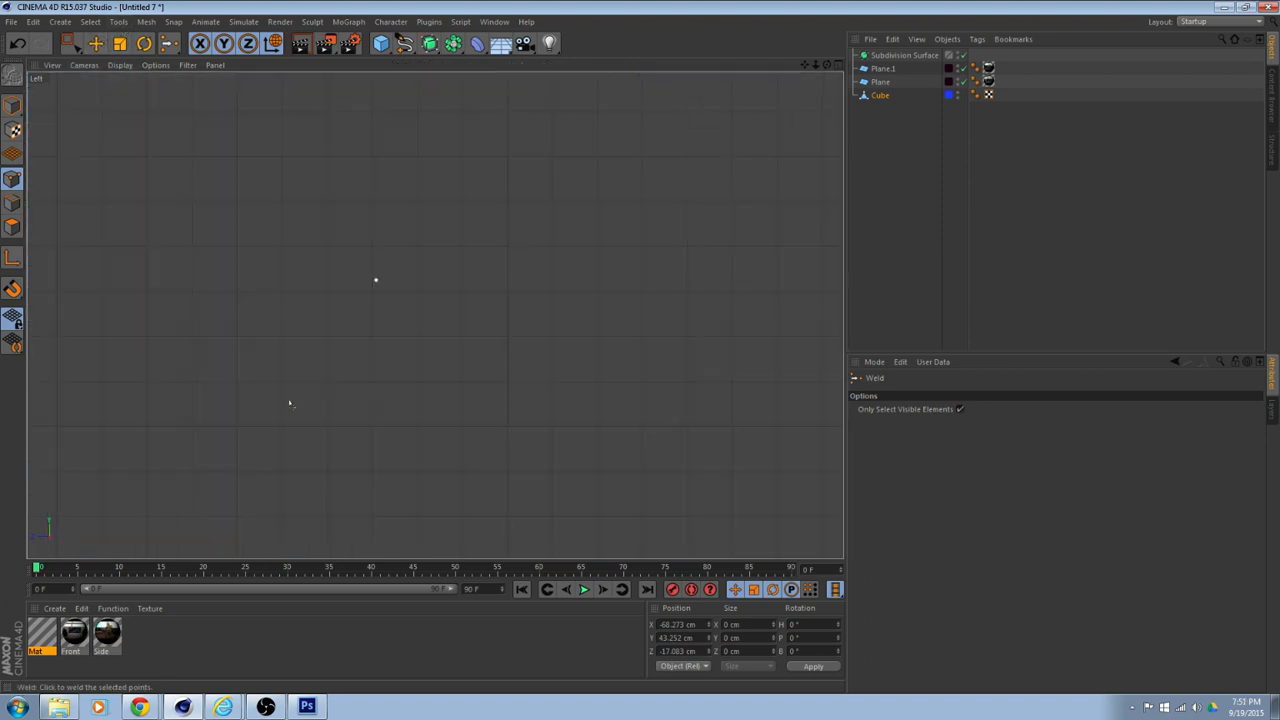
pyautogui.click(119, 65)
pyautogui.click(134, 99)
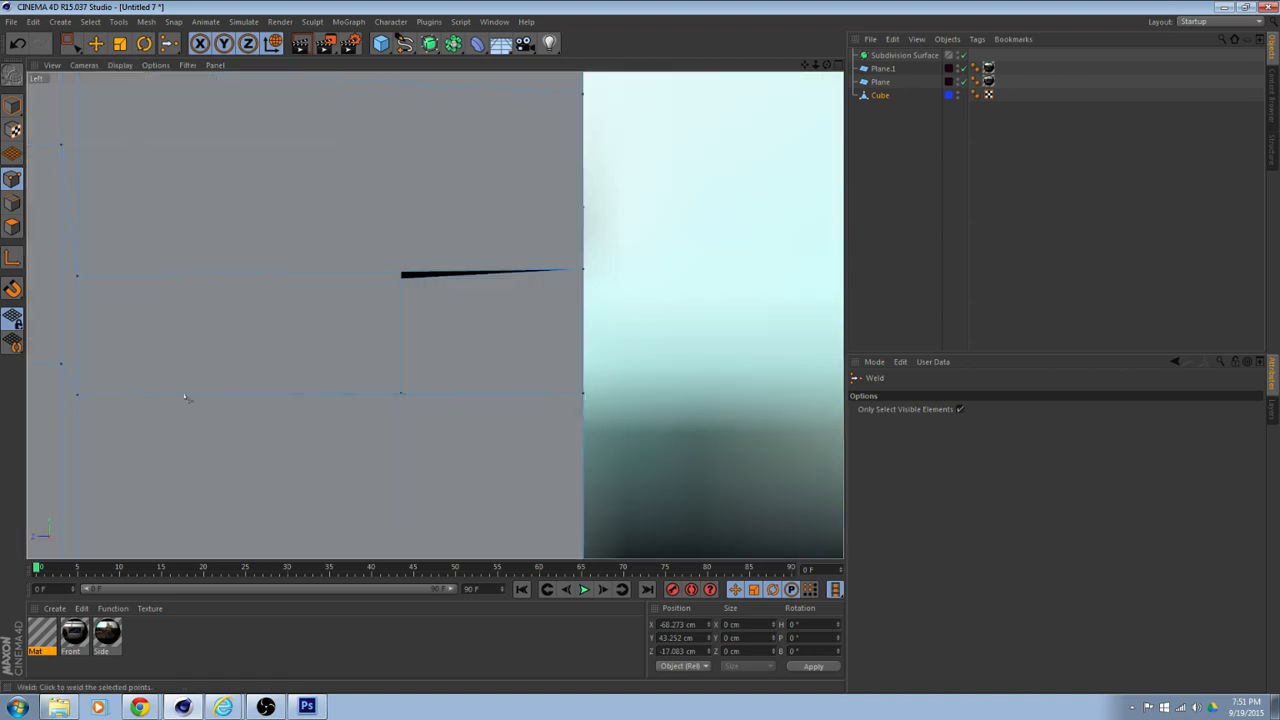
# Apply the Mat material to the Cube again and return to the four-view layout.
pyautogui.moveTo(52, 645); pyautogui.dragTo(790, 188)
pyautogui.moveTo(879, 101); pyautogui.dragTo(880, 97)
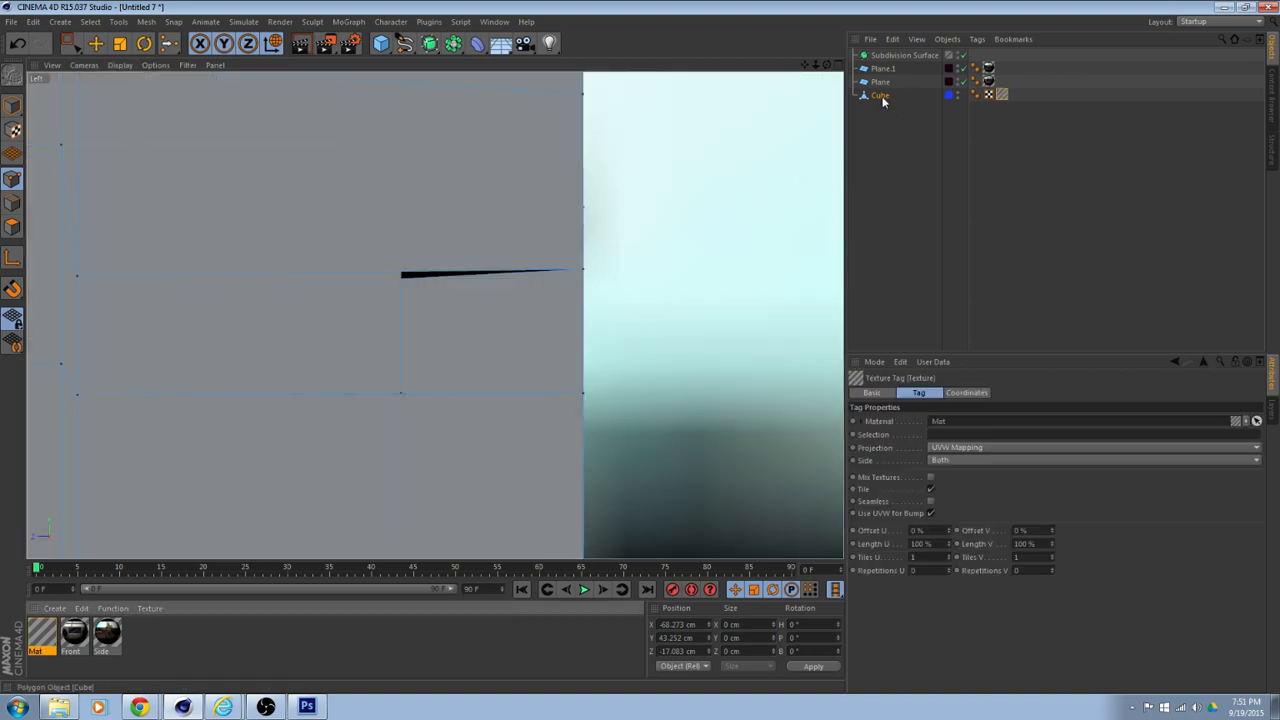
pyautogui.middleClick(421, 297)
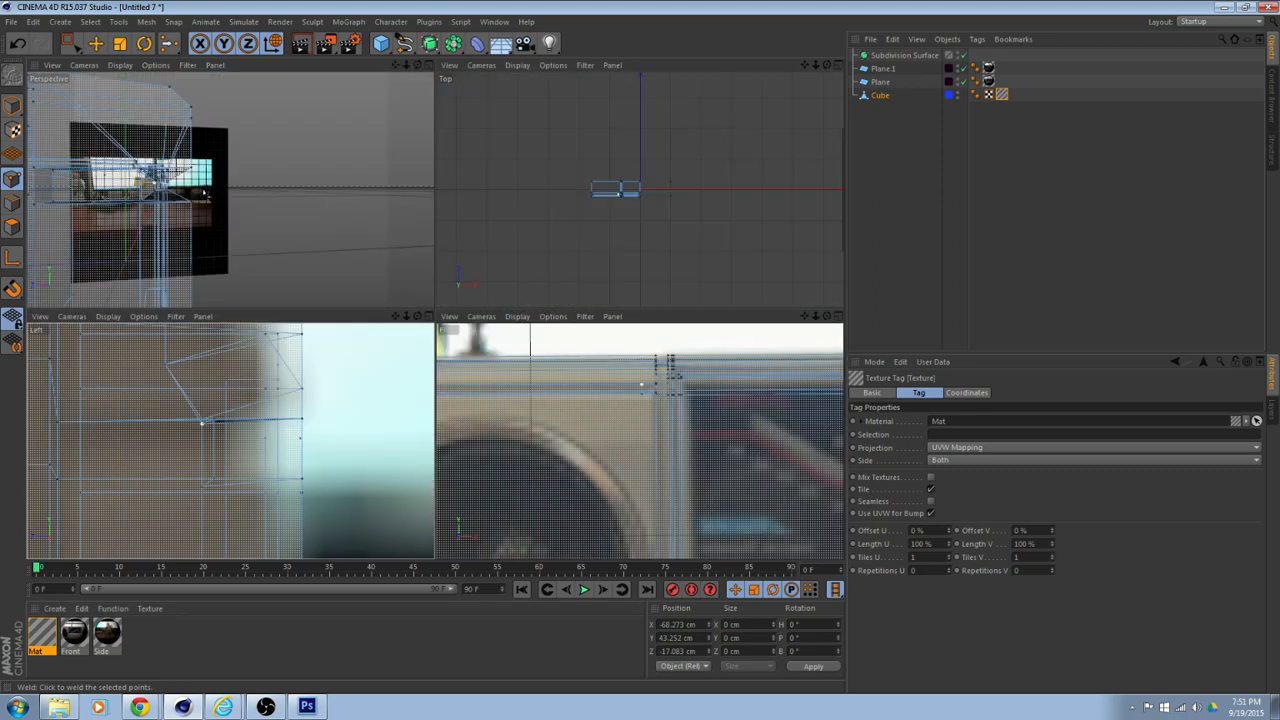
# Examine the see-through Cube's groove junction against the reference images from several angles in the perspective view.
pyautogui.keyDown('alt'); pyautogui.moveTo(322, 197); pyautogui.dragTo(353, 229); pyautogui.keyUp('alt')
pyautogui.keyDown('alt'); pyautogui.moveTo(353, 229); pyautogui.dragTo(367, 227, button='right'); pyautogui.keyUp('alt')
pyautogui.keyDown('alt'); pyautogui.moveTo(414, 216); pyautogui.dragTo(315, 174, button='middle'); pyautogui.keyUp('alt')
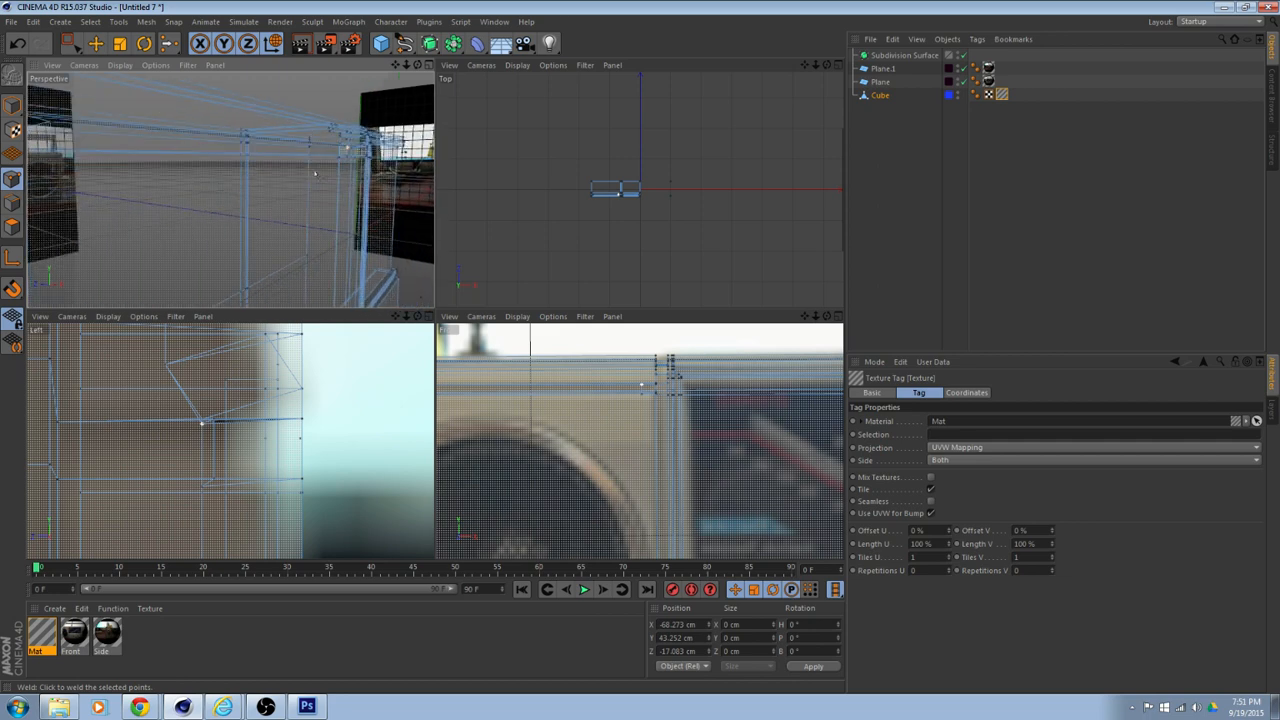
pyautogui.keyDown('alt'); pyautogui.moveTo(388, 148); pyautogui.dragTo(185, 195); pyautogui.keyUp('alt')
pyautogui.keyDown('alt'); pyautogui.moveTo(185, 200); pyautogui.dragTo(217, 206, button='right'); pyautogui.keyUp('alt')
pyautogui.scroll(-5, 218, 208)
pyautogui.scroll(5, 219, 208)
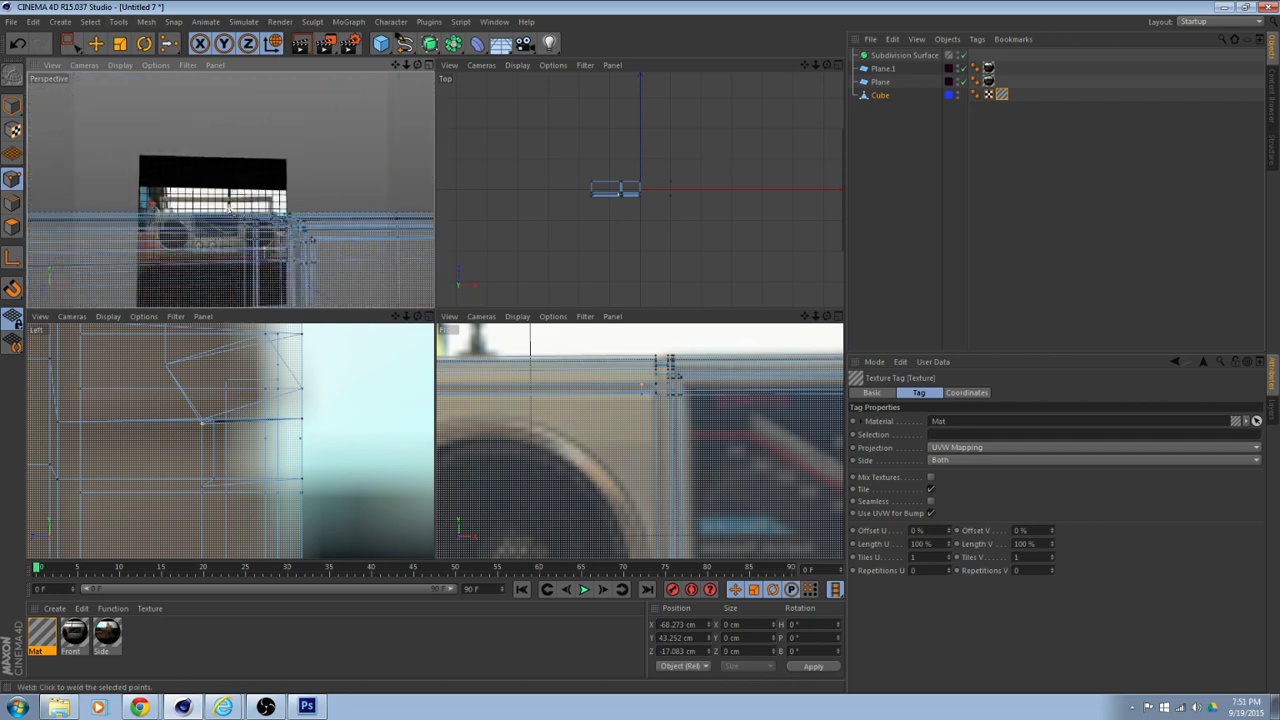
pyautogui.scroll(-3, 250, 222)
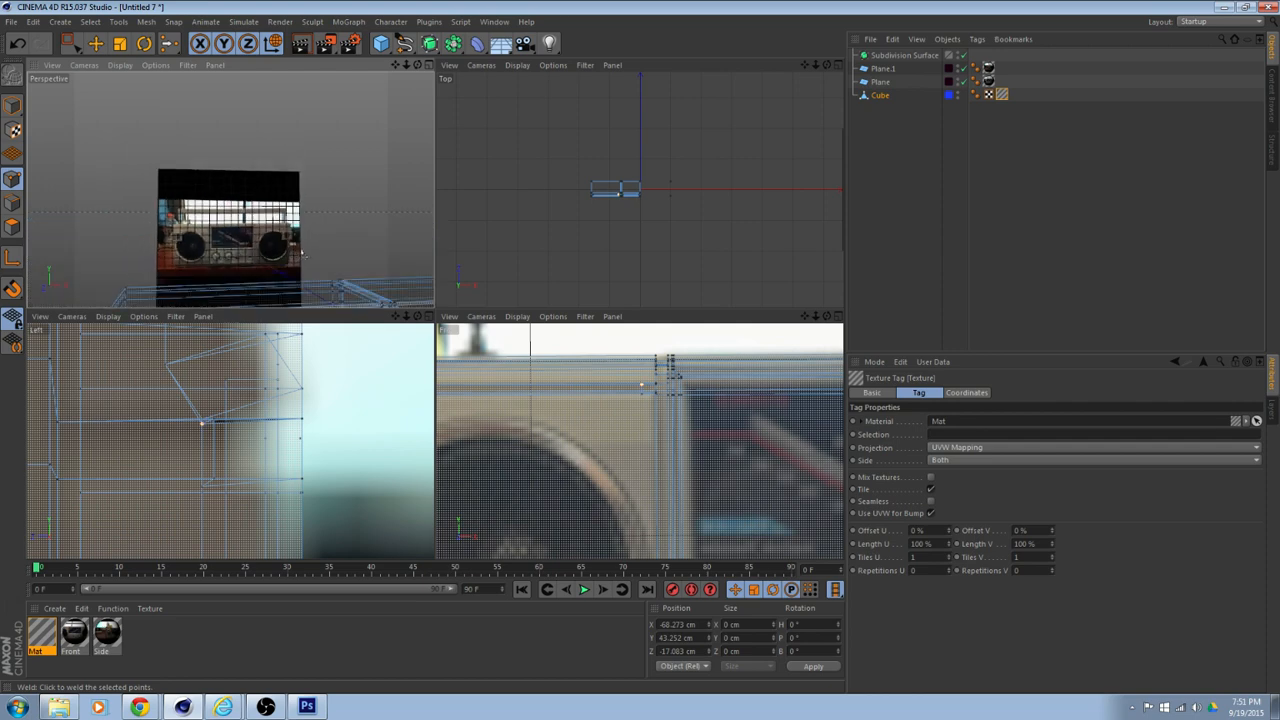
pyautogui.scroll(-1, 302, 253)
pyautogui.moveTo(303, 251)
pyautogui.keyDown('alt'); pyautogui.mouseDown(button='middle')
pyautogui.moveTo(311, 187)
pyautogui.moveTo(303, 232)
pyautogui.mouseUp(button='middle'); pyautogui.keyUp('alt')
pyautogui.scroll(2, 303, 232)
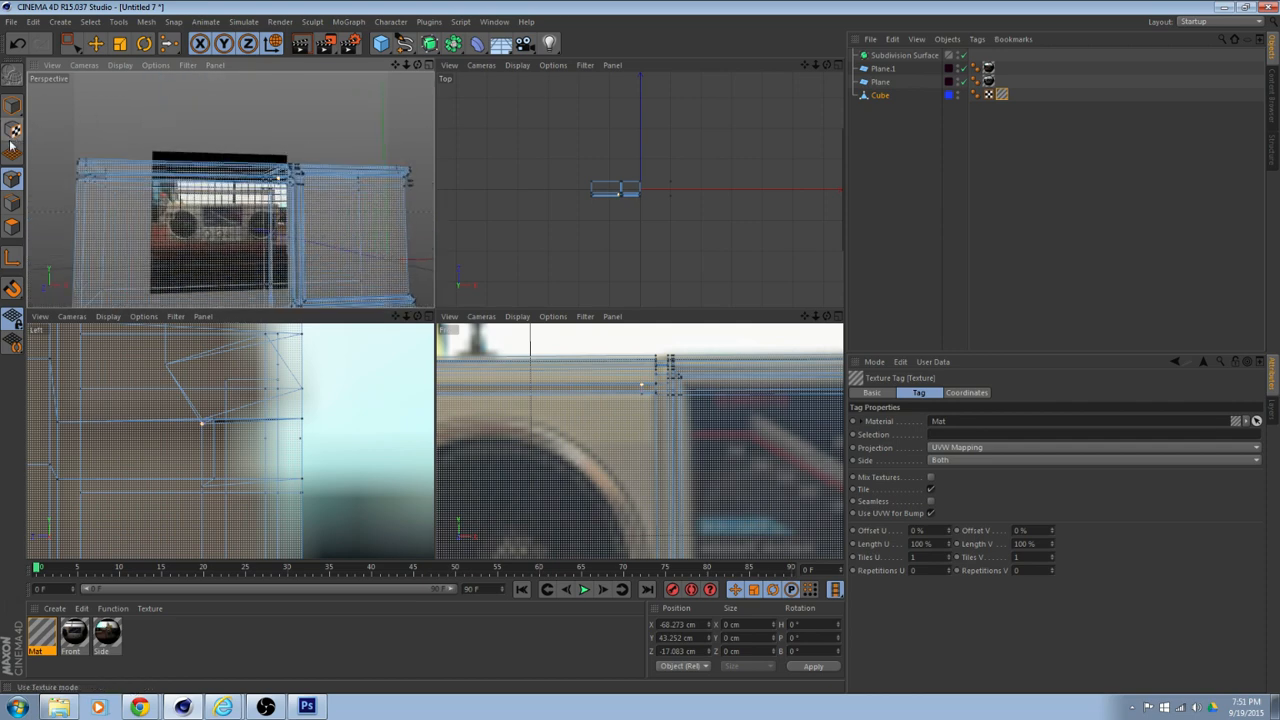
# In edge mode, move the short vertical edge at the groove's outer end along Z to -17.113 cm, nearly matching the inner end.
pyautogui.click(14, 207)
pyautogui.scroll(1, 253, 170)
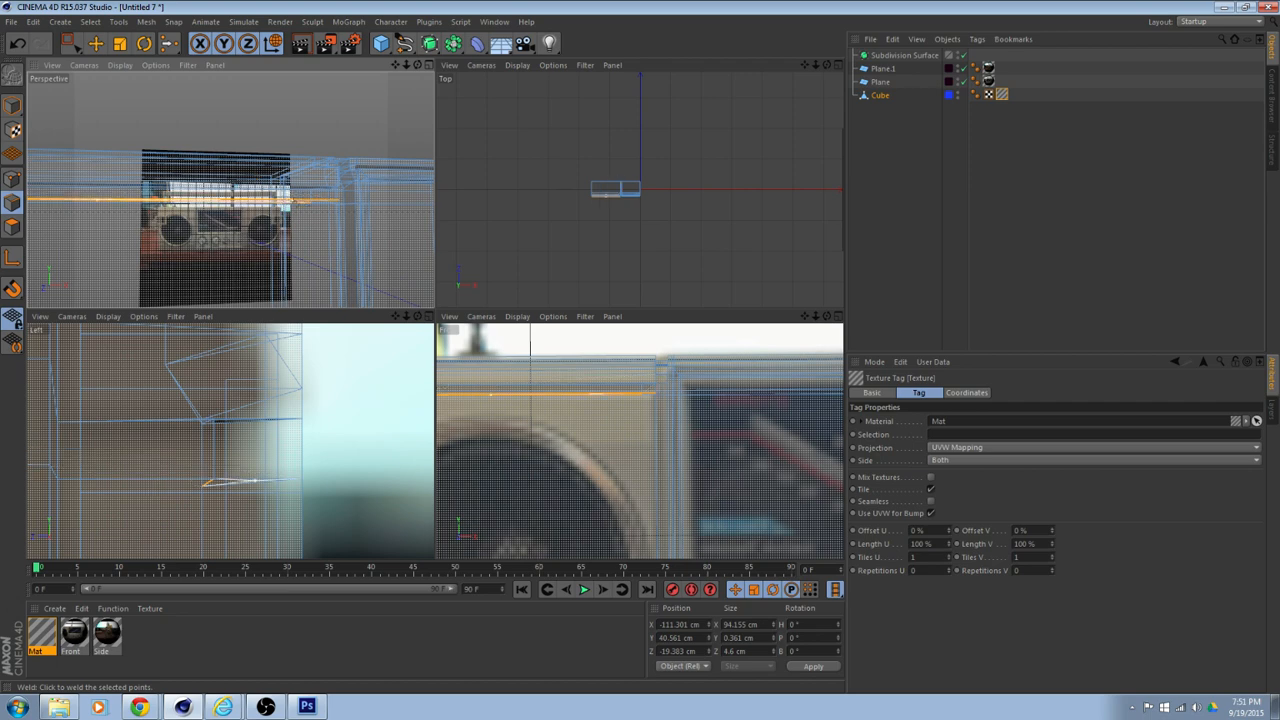
pyautogui.keyDown('alt'); pyautogui.moveTo(308, 202); pyautogui.dragTo(328, 215); pyautogui.keyUp('alt')
pyautogui.click(96, 44)
pyautogui.scroll(3, 247, 197)
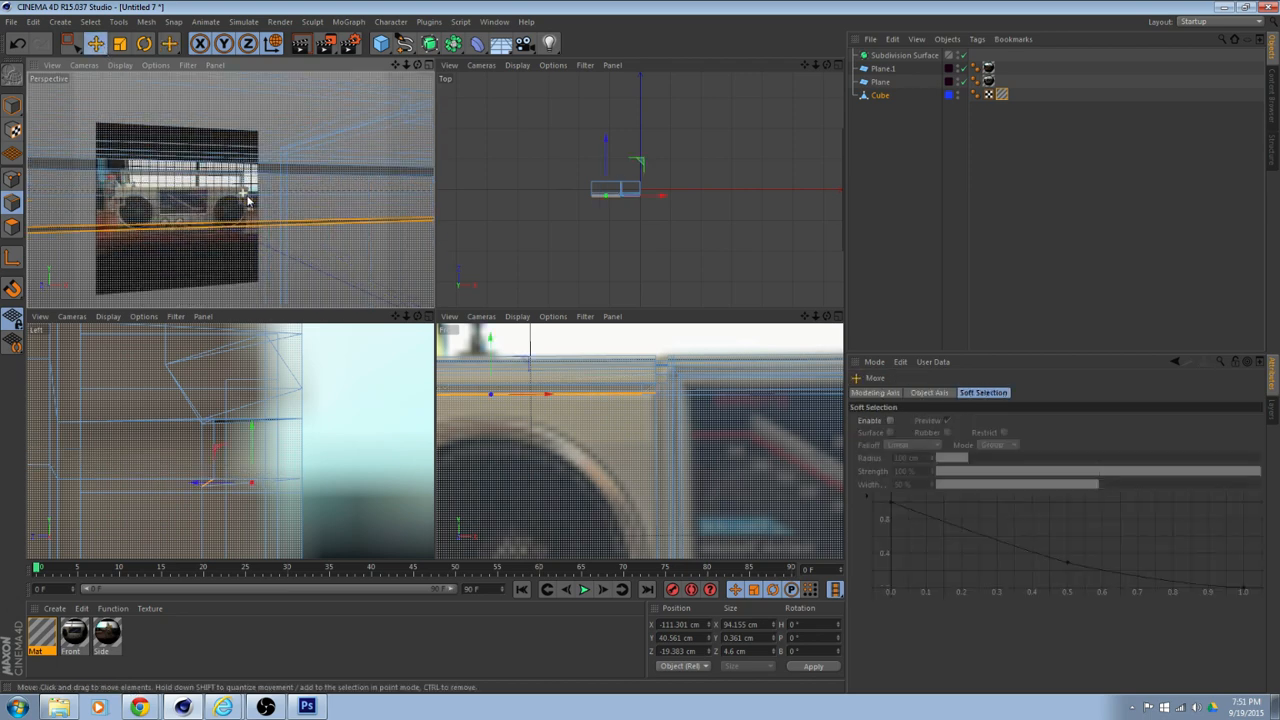
pyautogui.keyDown('alt'); pyautogui.moveTo(248, 200); pyautogui.dragTo(276, 212); pyautogui.keyUp('alt')
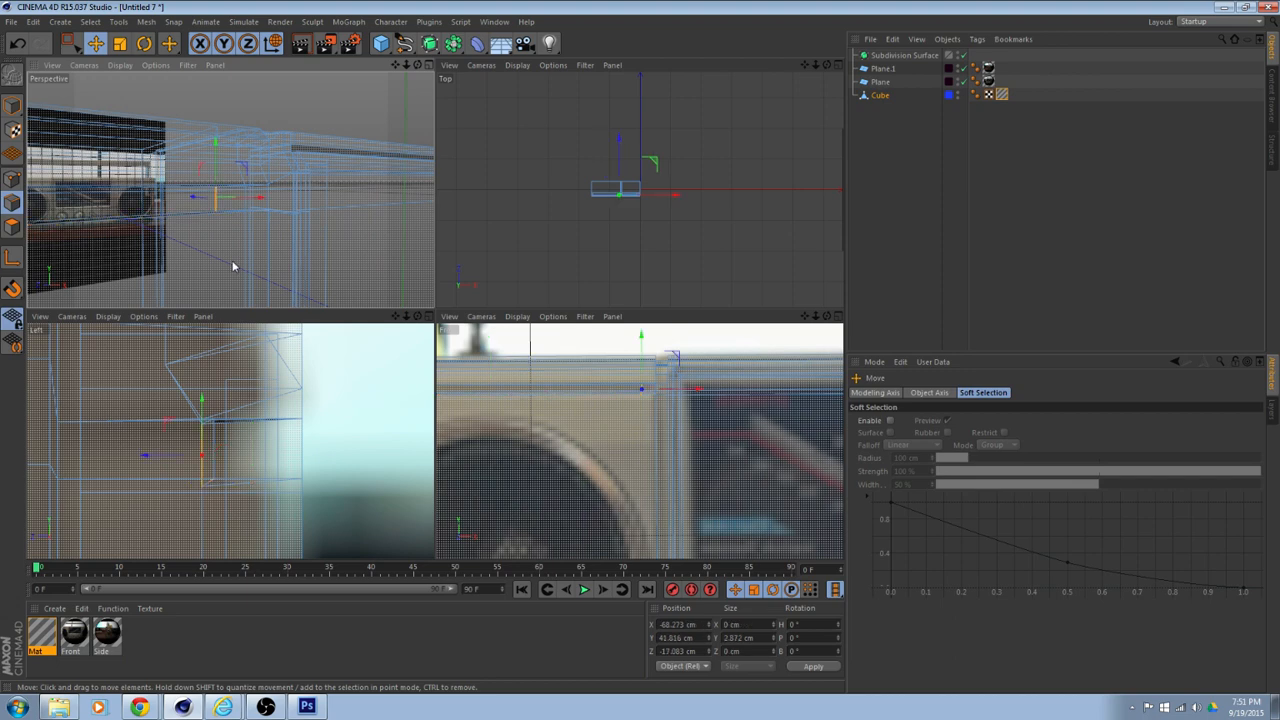
pyautogui.keyDown('alt'); pyautogui.moveTo(234, 264); pyautogui.dragTo(380, 236); pyautogui.keyUp('alt')
pyautogui.keyDown('alt'); pyautogui.moveTo(183, 274); pyautogui.dragTo(312, 254); pyautogui.keyUp('alt')
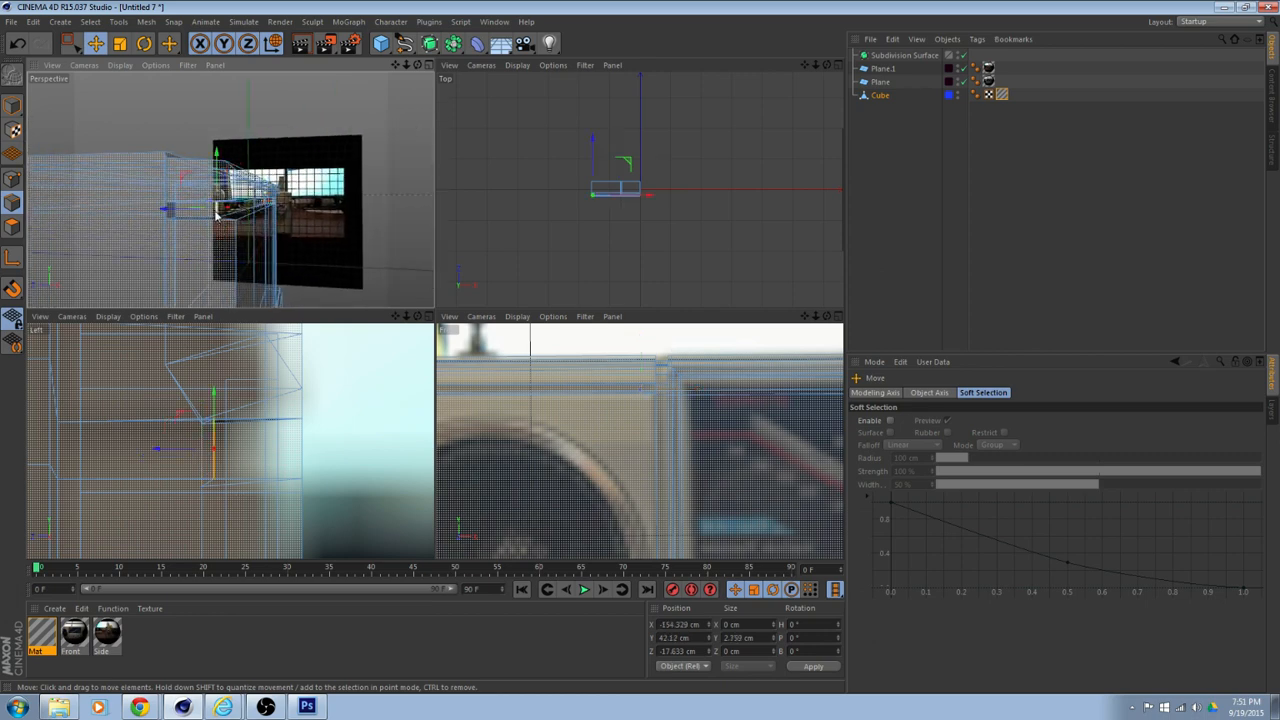
pyautogui.moveTo(160, 452); pyautogui.dragTo(156, 452)
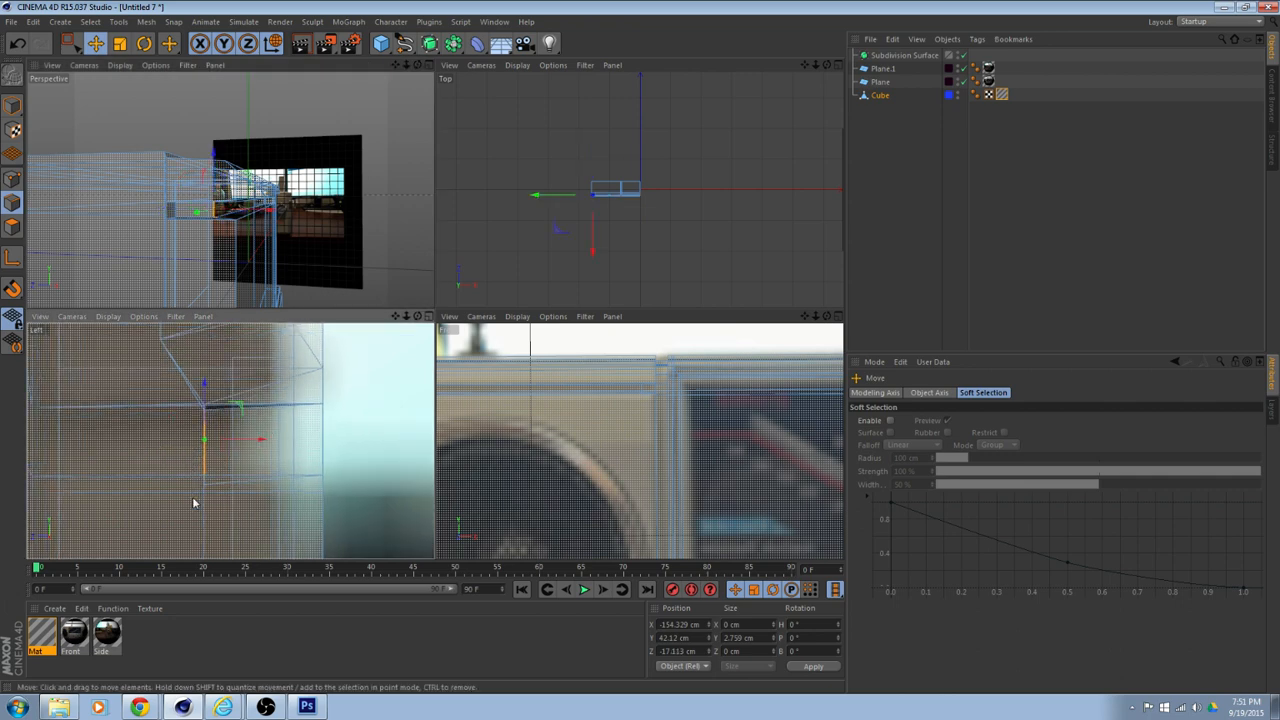
# Enlarge the perspective view and delete the Cube's Mat texture tag so the model is no longer see-through.
pyautogui.middleClick(321, 255)
pyautogui.keyDown('alt'); pyautogui.moveTo(417, 396); pyautogui.dragTo(77, 437); pyautogui.keyUp('alt')
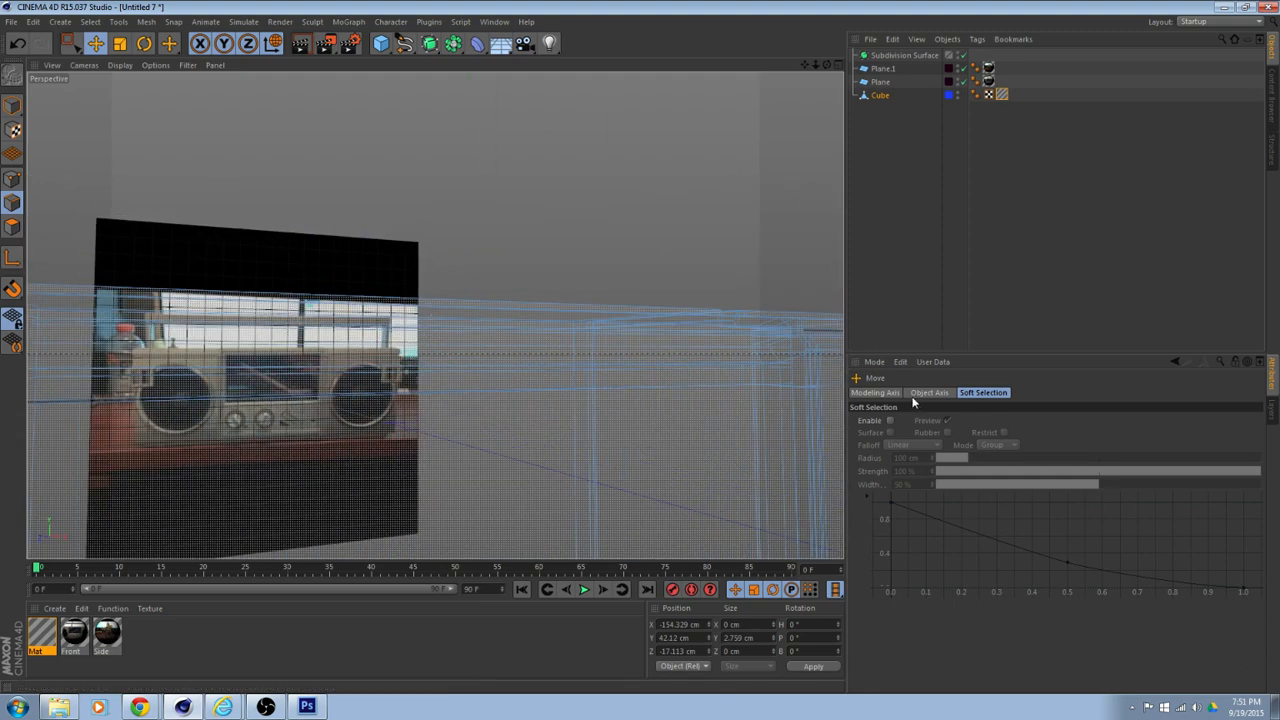
pyautogui.keyDown('alt'); pyautogui.moveTo(735, 406); pyautogui.dragTo(698, 411); pyautogui.keyUp('alt')
pyautogui.keyDown('alt'); pyautogui.moveTo(637, 420); pyautogui.dragTo(548, 413); pyautogui.keyUp('alt')
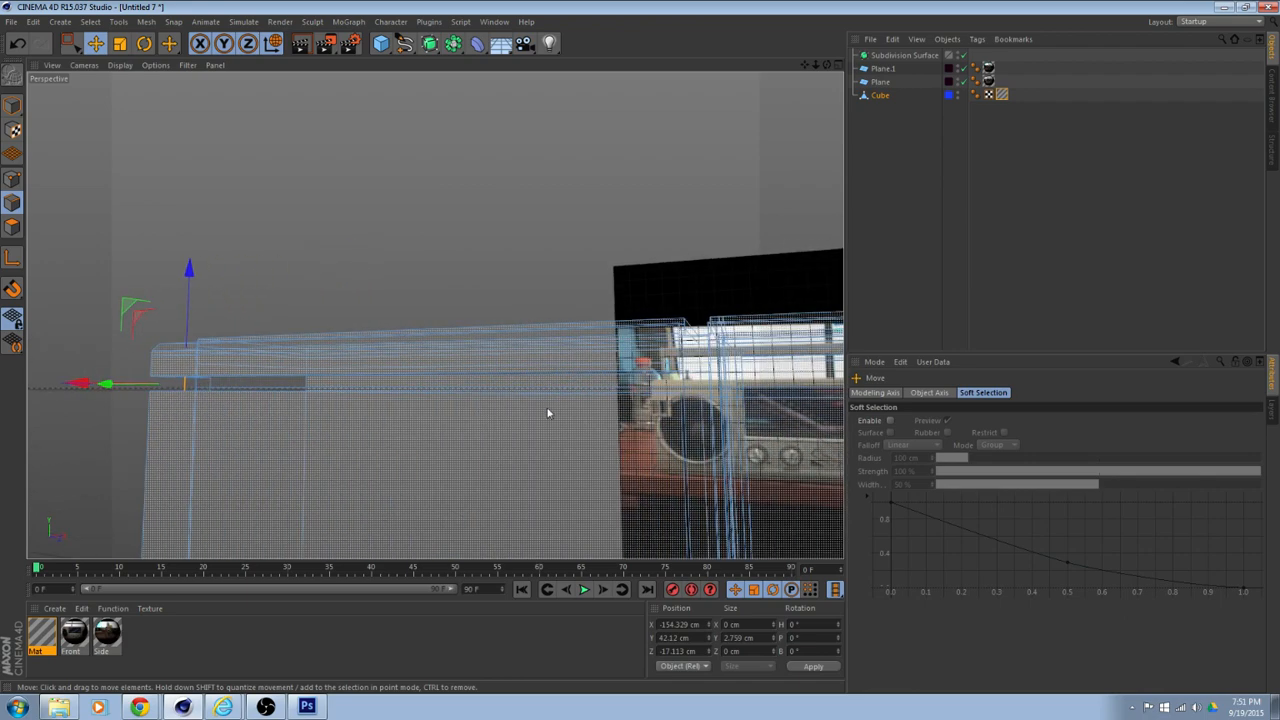
pyautogui.click(1002, 94)
pyautogui.press('Delete')
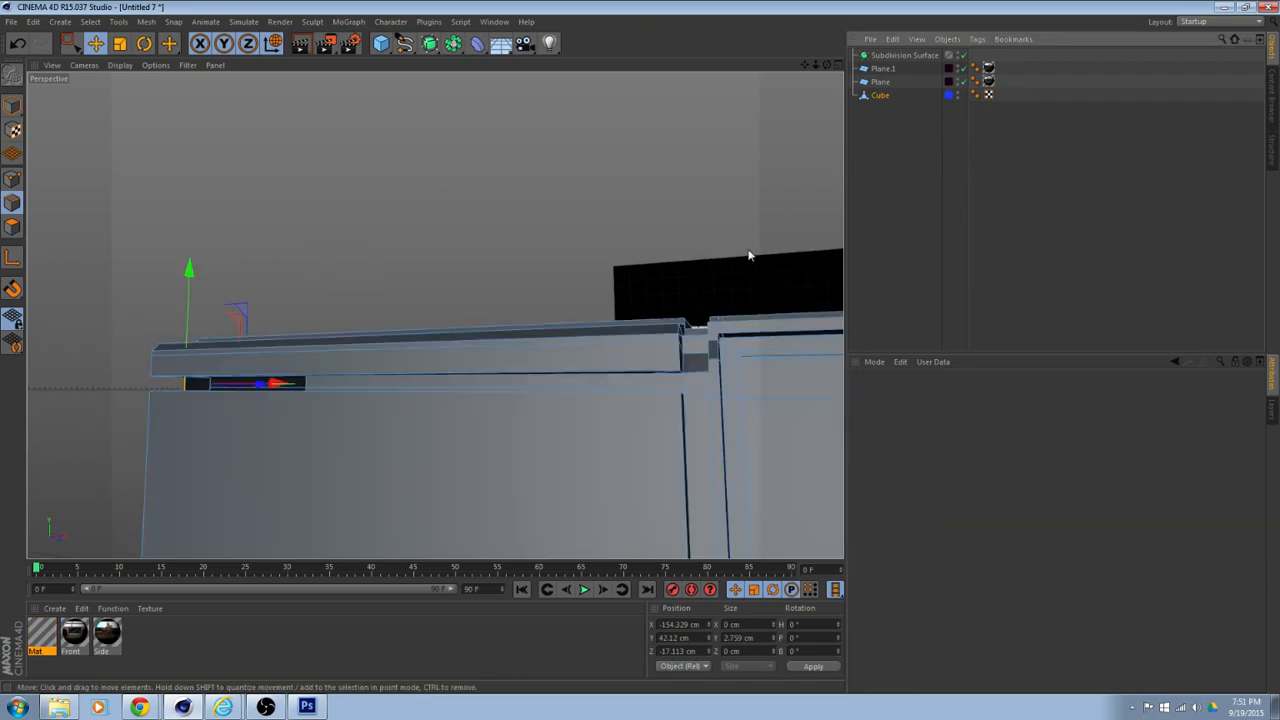
# Try Close Polygon Hole on the open outer end of the horizontal groove, and clear the edge selection.
pyautogui.keyDown('alt'); pyautogui.moveTo(625, 345); pyautogui.dragTo(535, 311); pyautogui.keyUp('alt')
pyautogui.rightClick(461, 226)
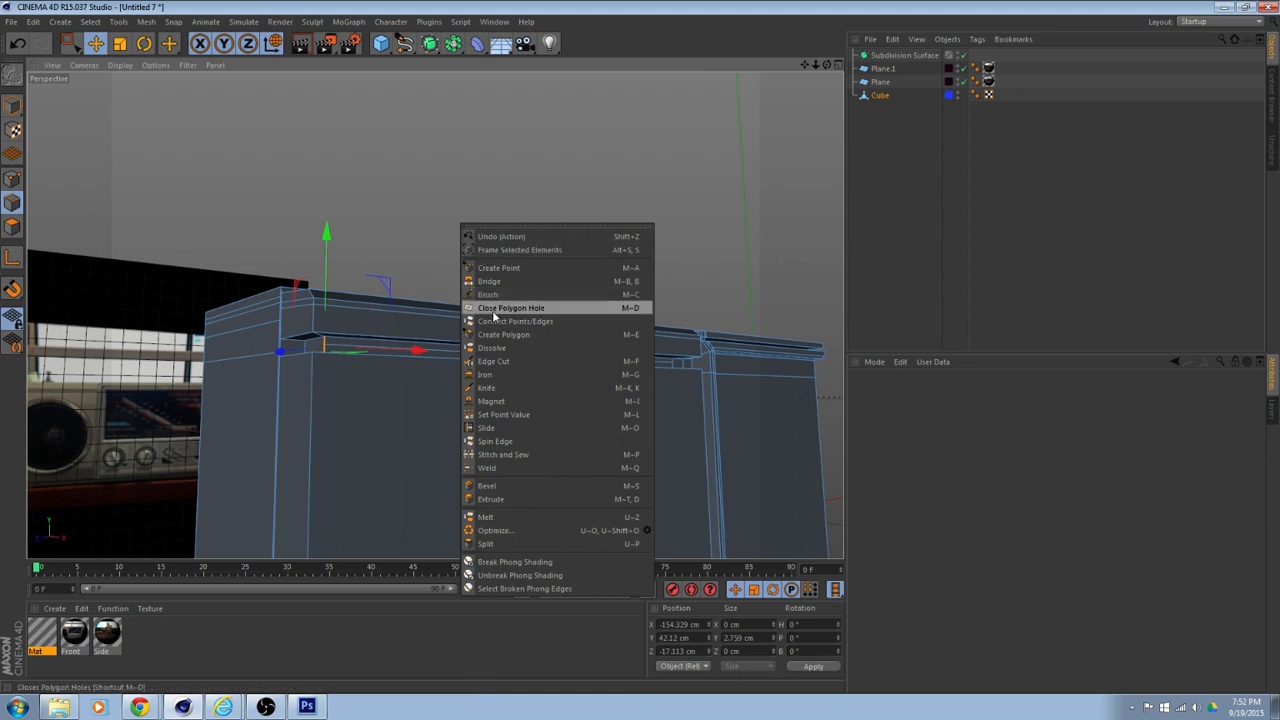
pyautogui.click(402, 259)
pyautogui.keyDown('alt'); pyautogui.moveTo(409, 249); pyautogui.dragTo(536, 275); pyautogui.keyUp('alt')
pyautogui.rightClick(535, 278)
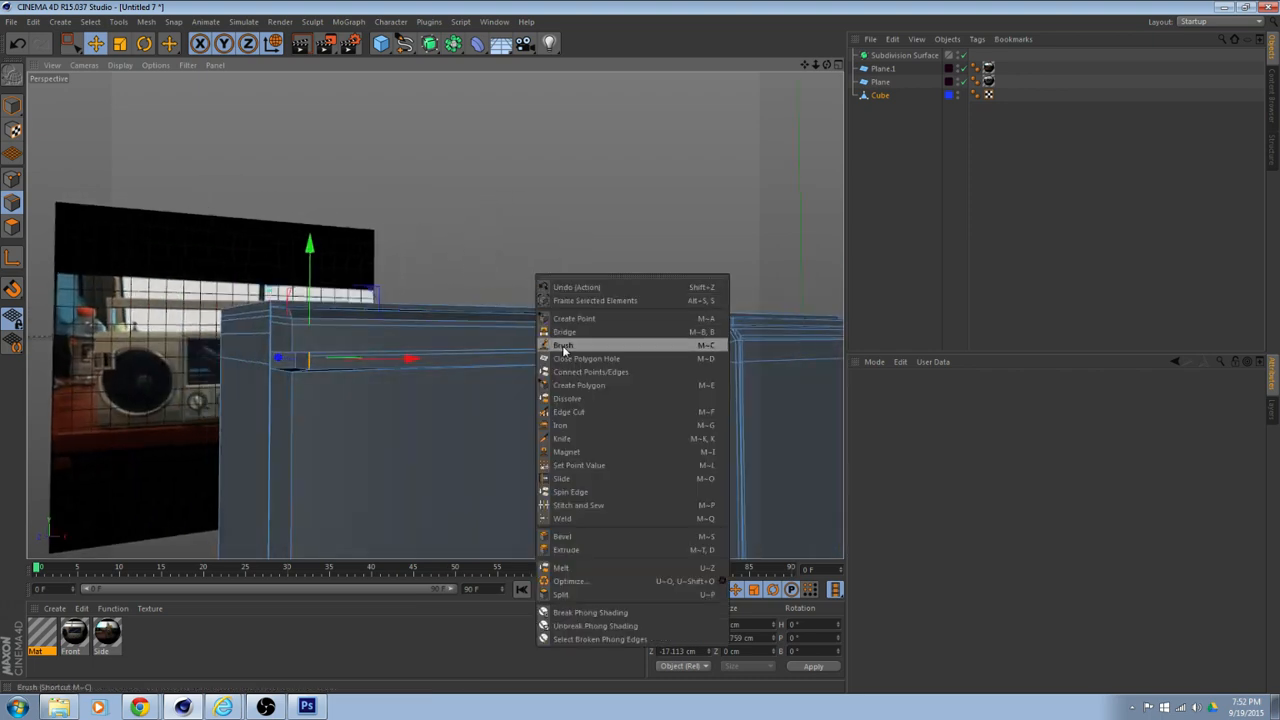
pyautogui.click(566, 360)
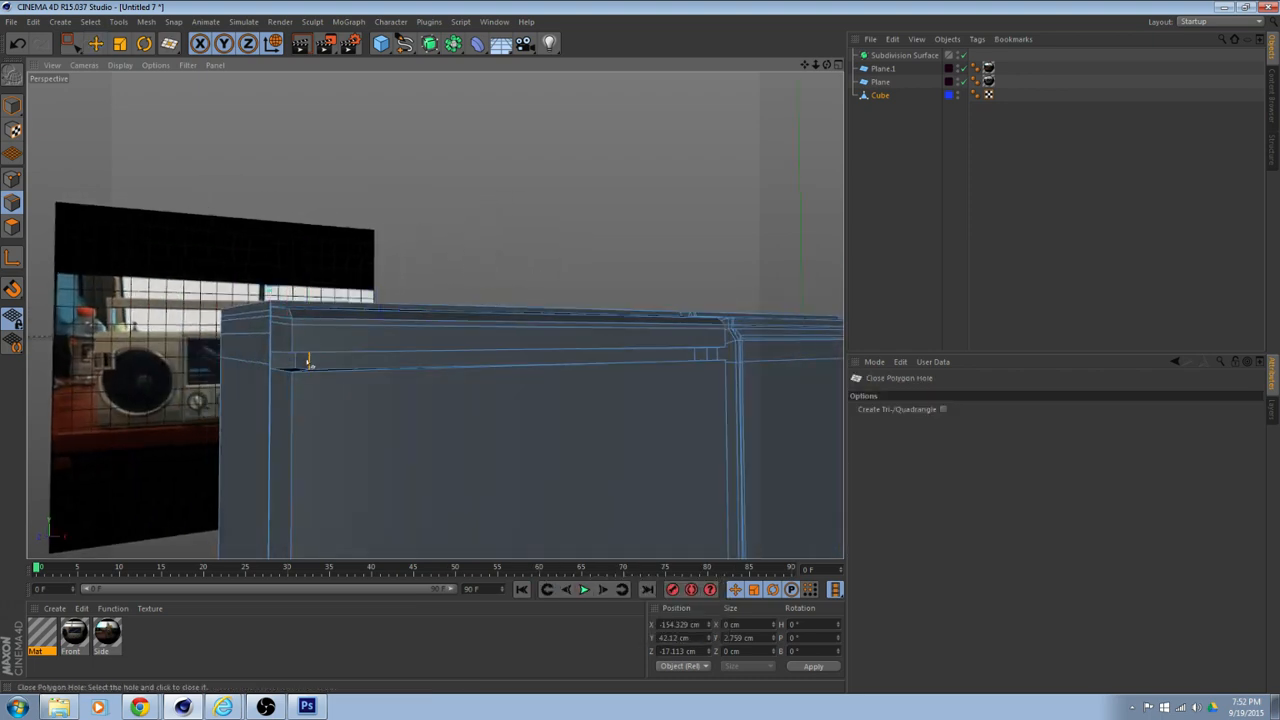
pyautogui.keyDown('alt'); pyautogui.moveTo(308, 360); pyautogui.dragTo(495, 258); pyautogui.keyUp('alt')
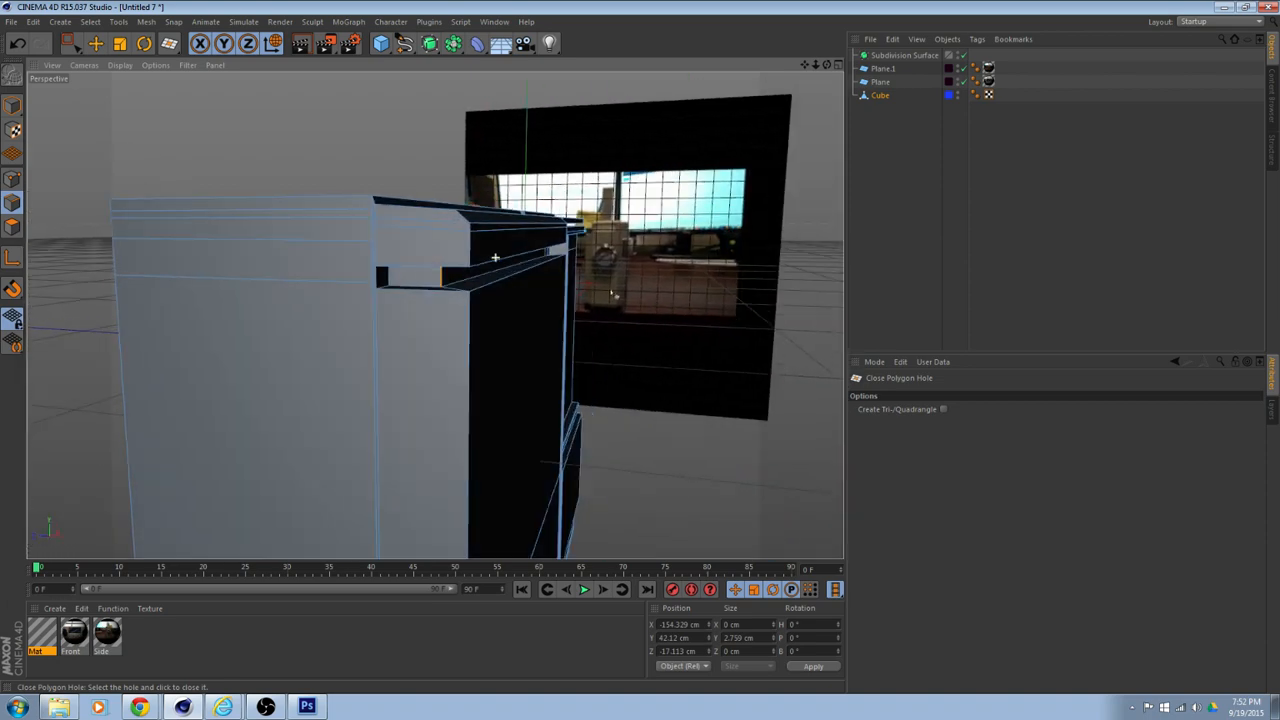
pyautogui.click(96, 44)
pyautogui.click(661, 408)
# Switch to Photoshop and compare the radio's side photo with the front photo by toggling the side photo layer's visibility.
pyautogui.scroll(-4, 667, 392)
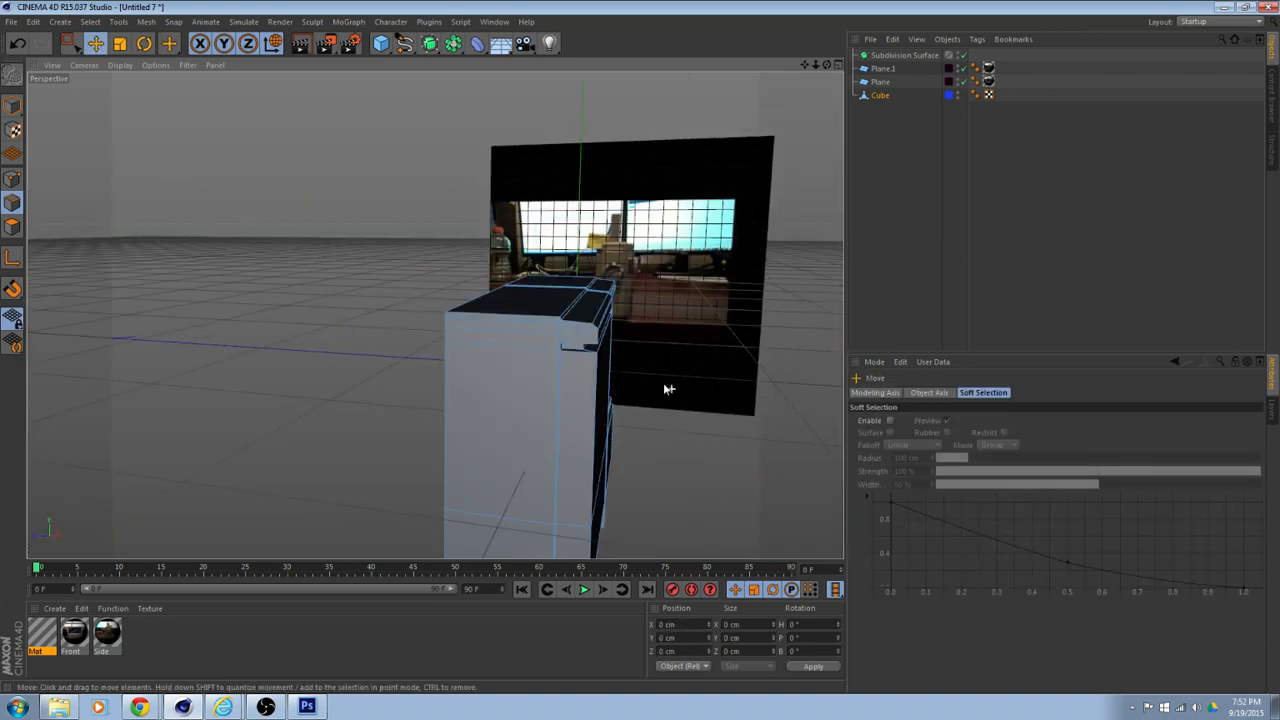
pyautogui.keyDown('alt'); pyautogui.moveTo(670, 368); pyautogui.dragTo(591, 337); pyautogui.keyUp('alt')
pyautogui.scroll(5, 472, 353)
pyautogui.click(307, 706)
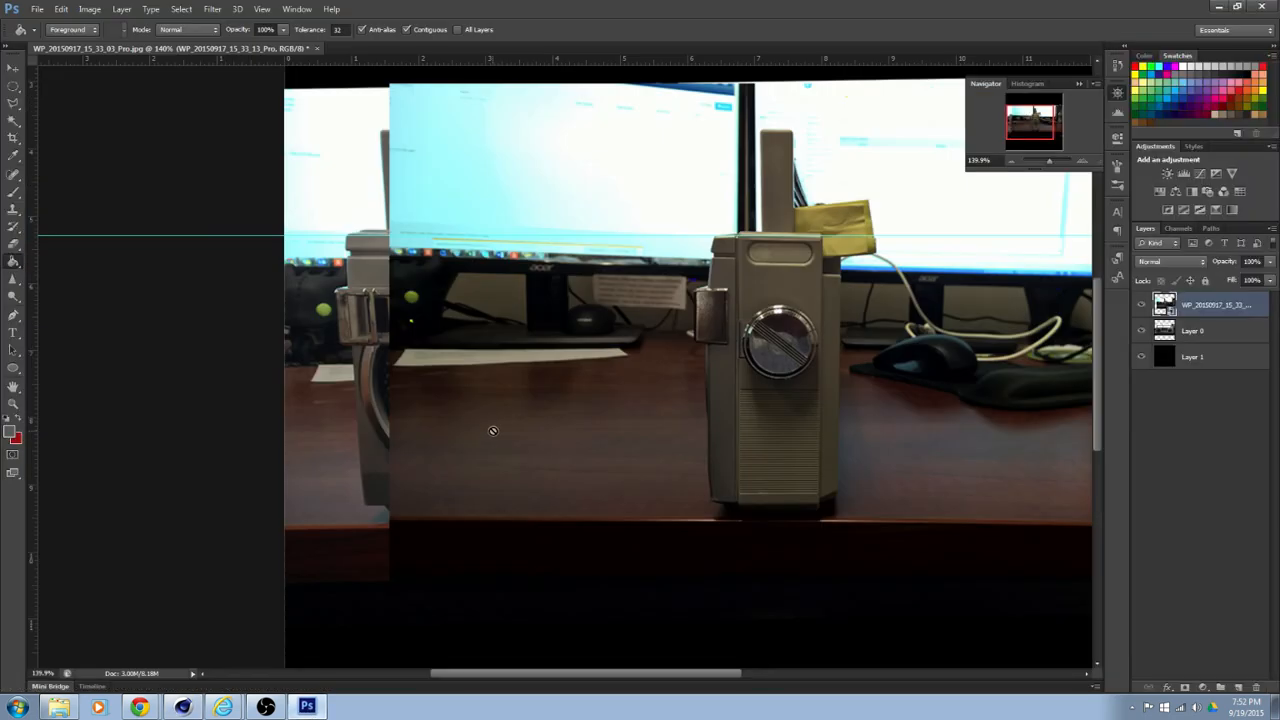
pyautogui.click(1141, 306)
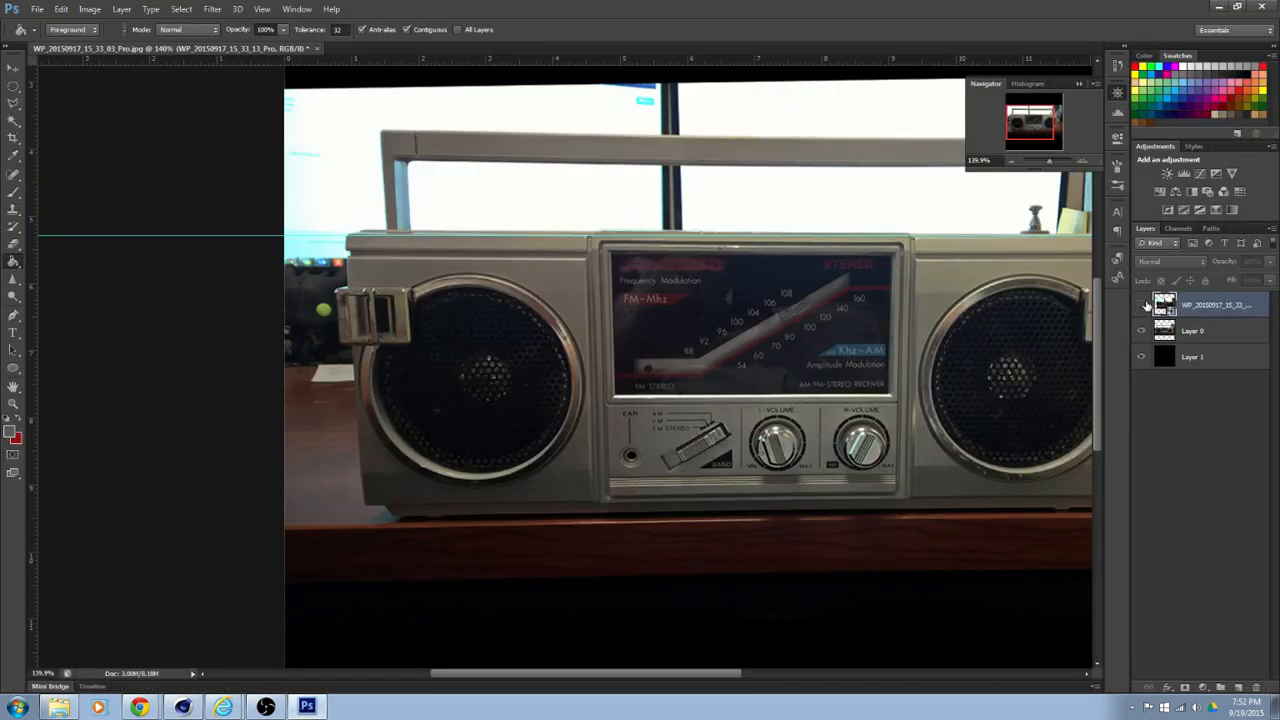
pyautogui.click(1143, 306)
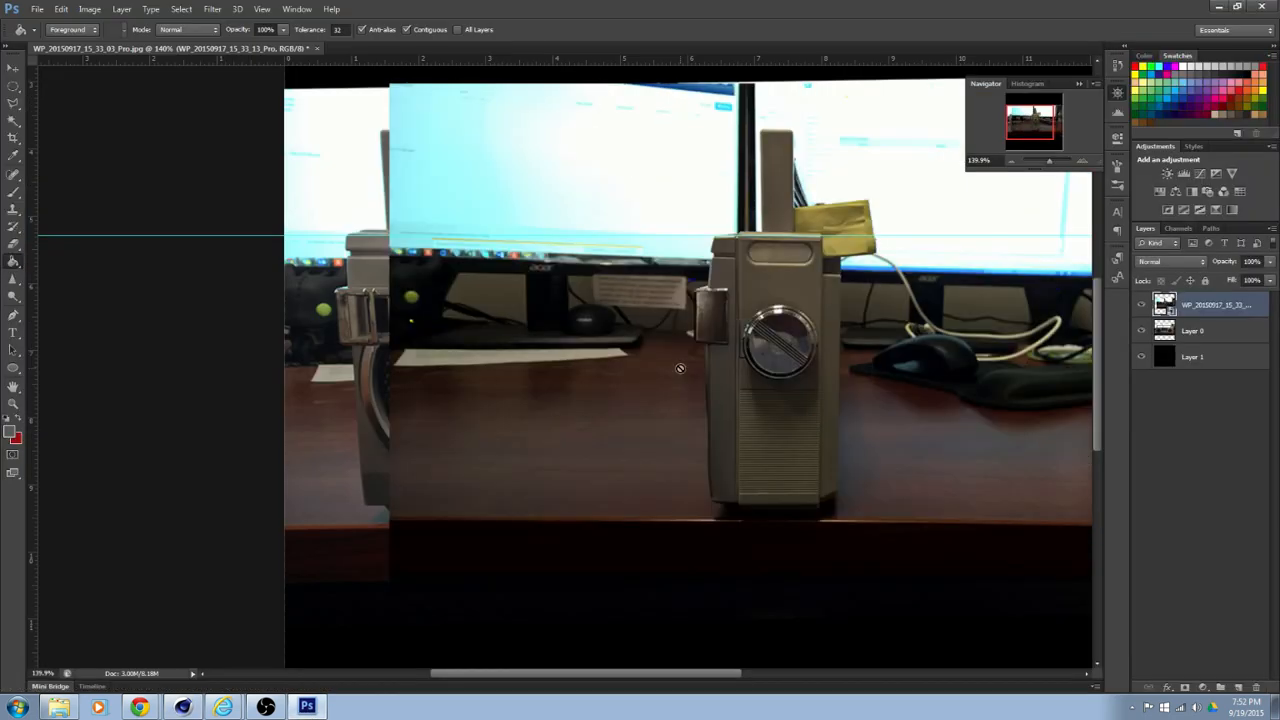
# Return to Cinema 4D and select the short edge at the upper inner corner of the speaker side, beside the vertical groove.
pyautogui.click(182, 706)
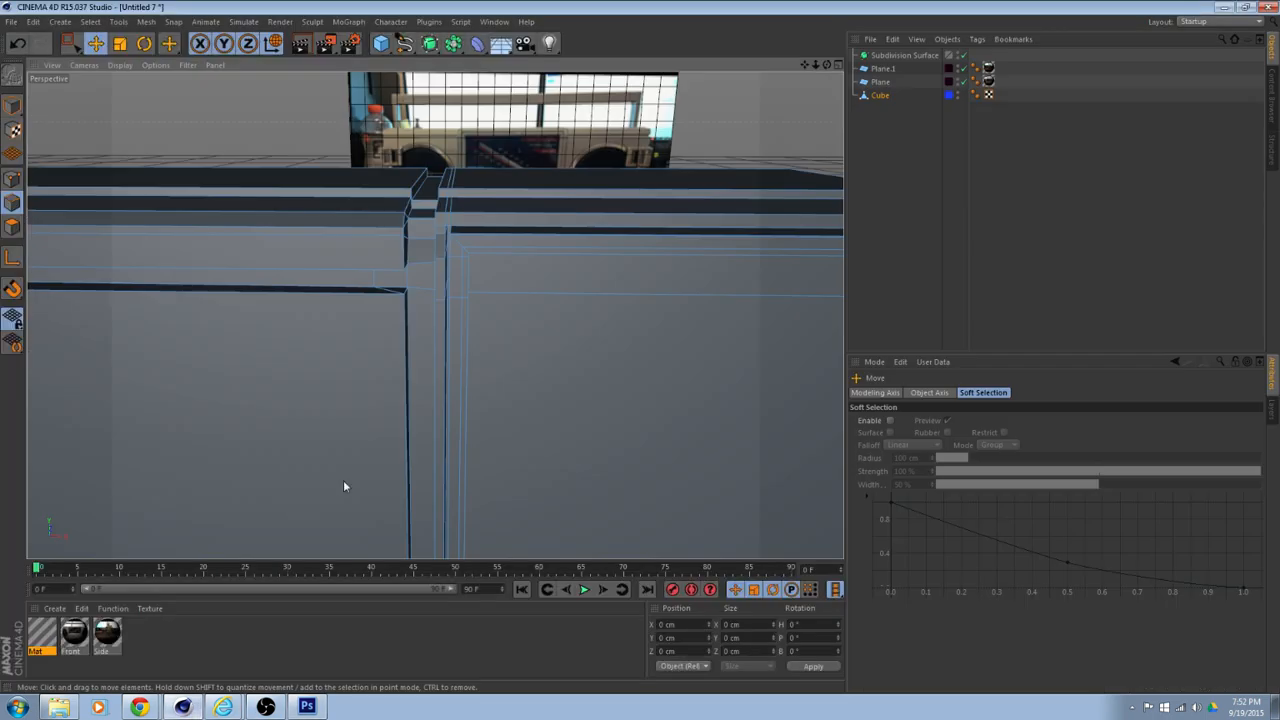
pyautogui.keyDown('alt'); pyautogui.moveTo(343, 483); pyautogui.dragTo(786, 263); pyautogui.keyUp('alt')
pyautogui.click(481, 315)
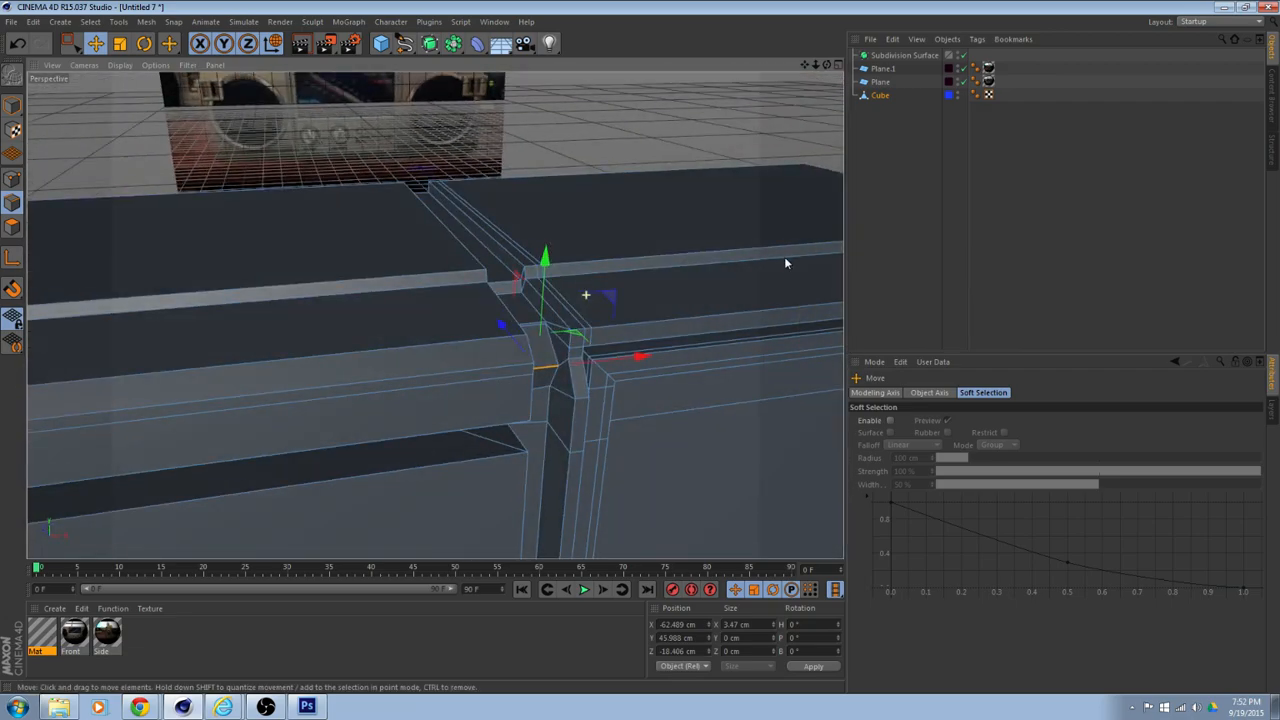